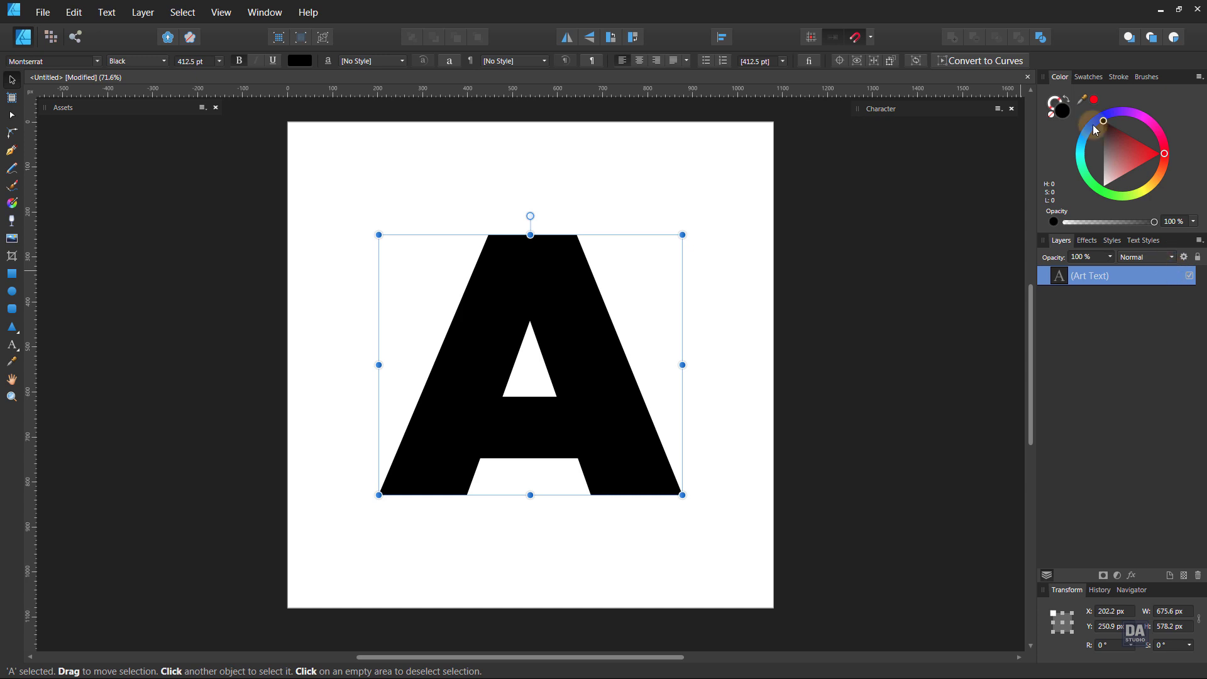
Swap the letter A's fill and stroke so it has a black outline without fill, and lock its layer.
click(1070, 102)
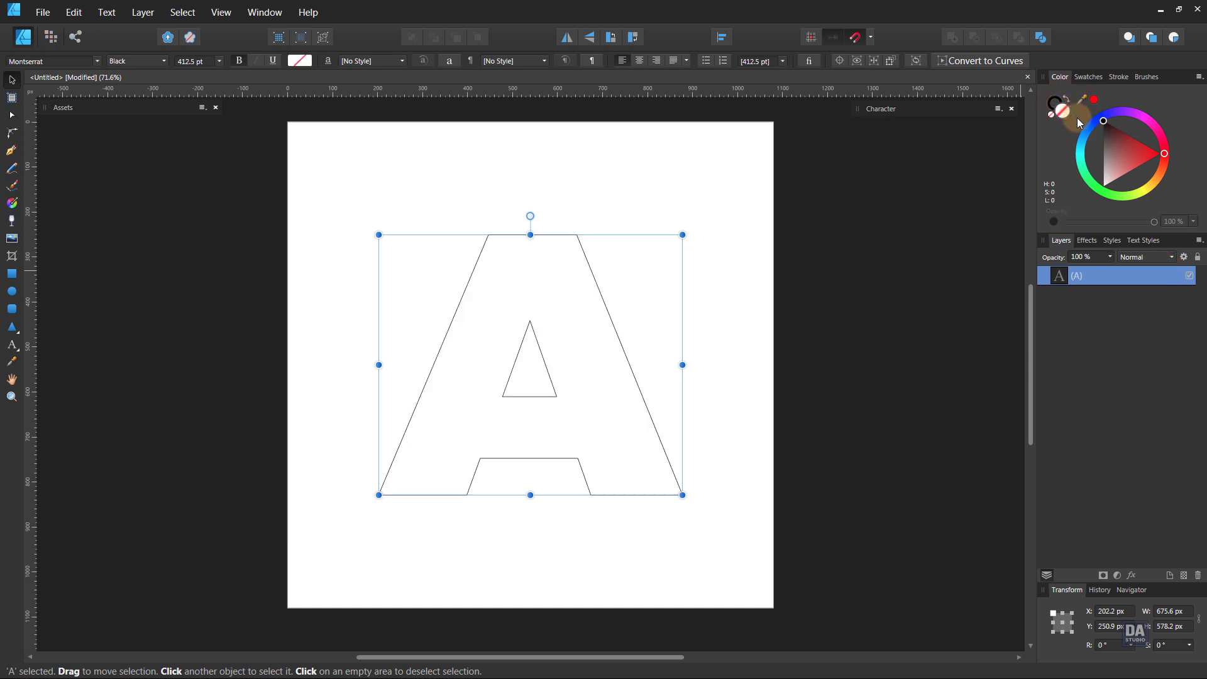
click(1179, 274)
click(769, 407)
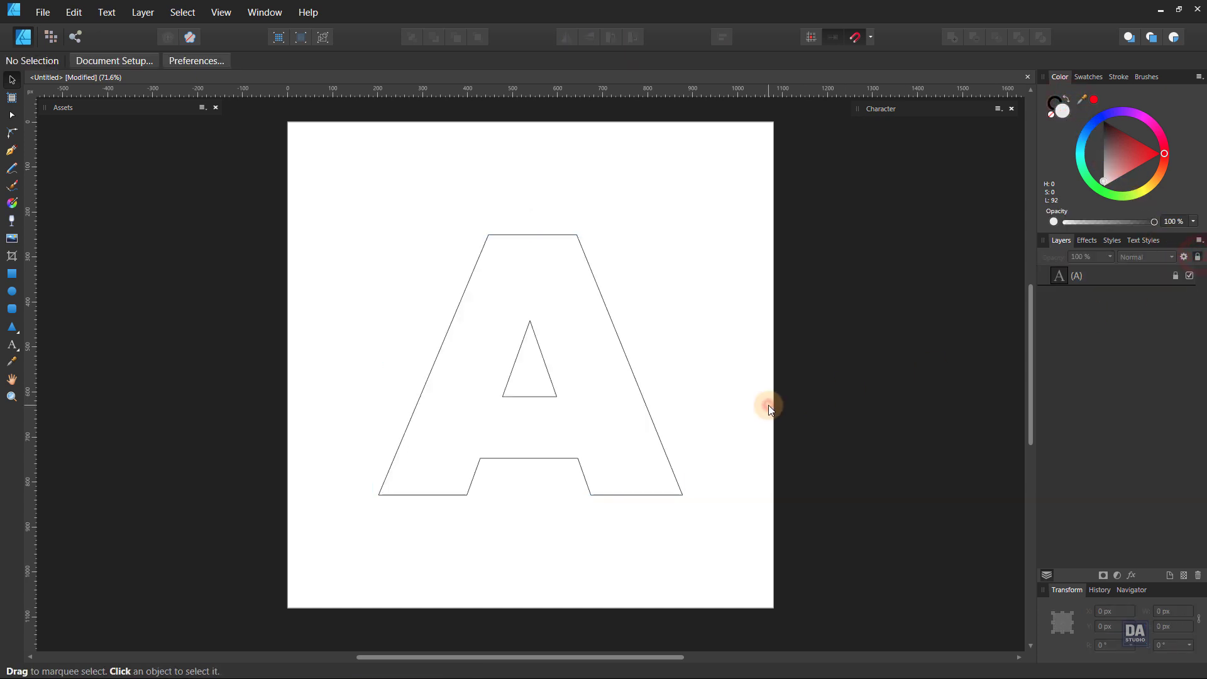
Draw a Pen tool path across the upper part of the letter A and bend it into a wave with a middle node.
drag(549, 401, 594, 412)
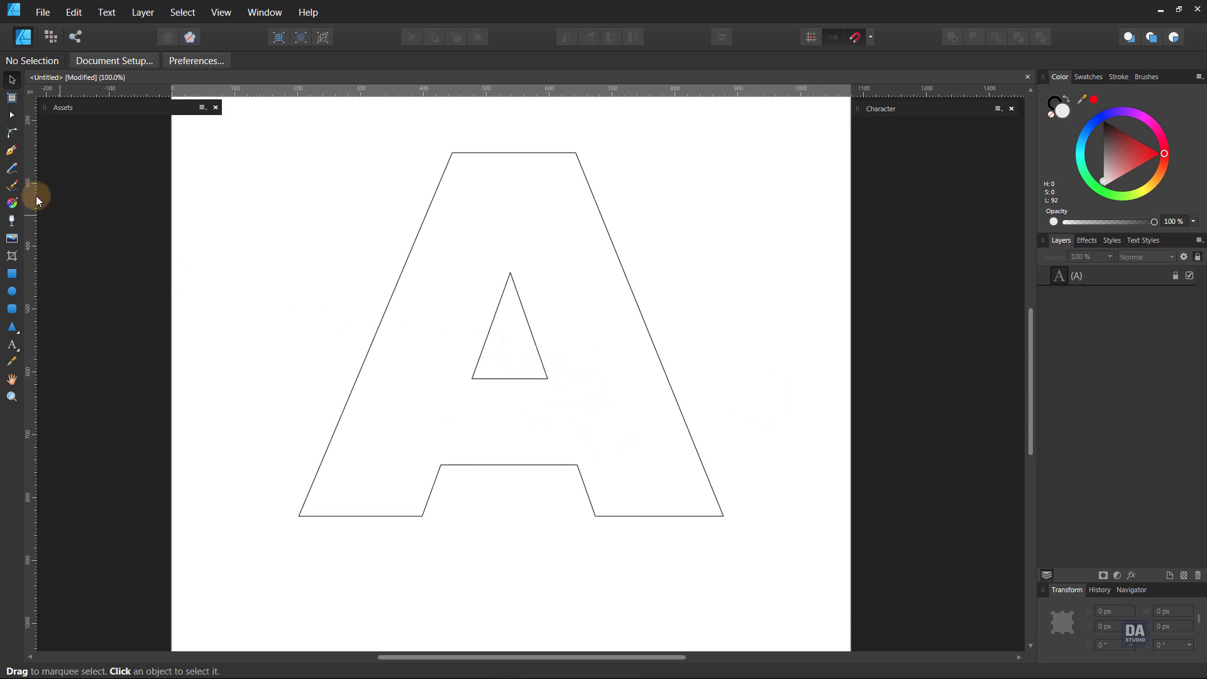
click(10, 151)
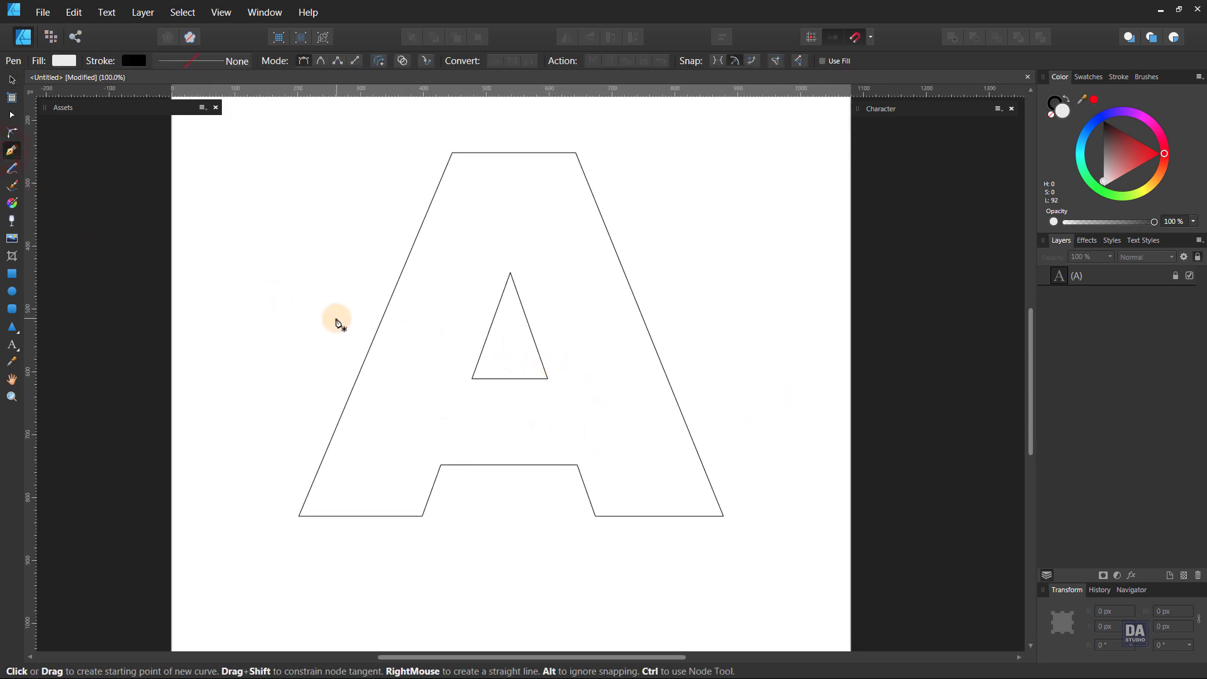
click(354, 316)
click(665, 238)
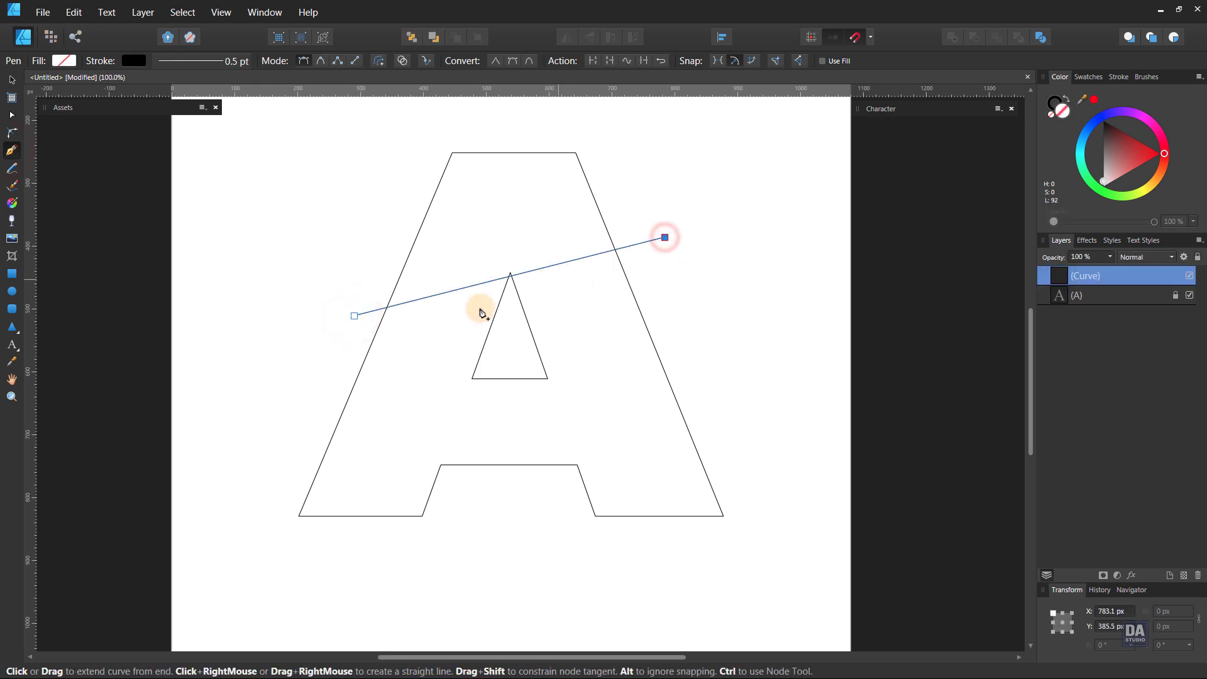
drag(412, 306, 409, 296)
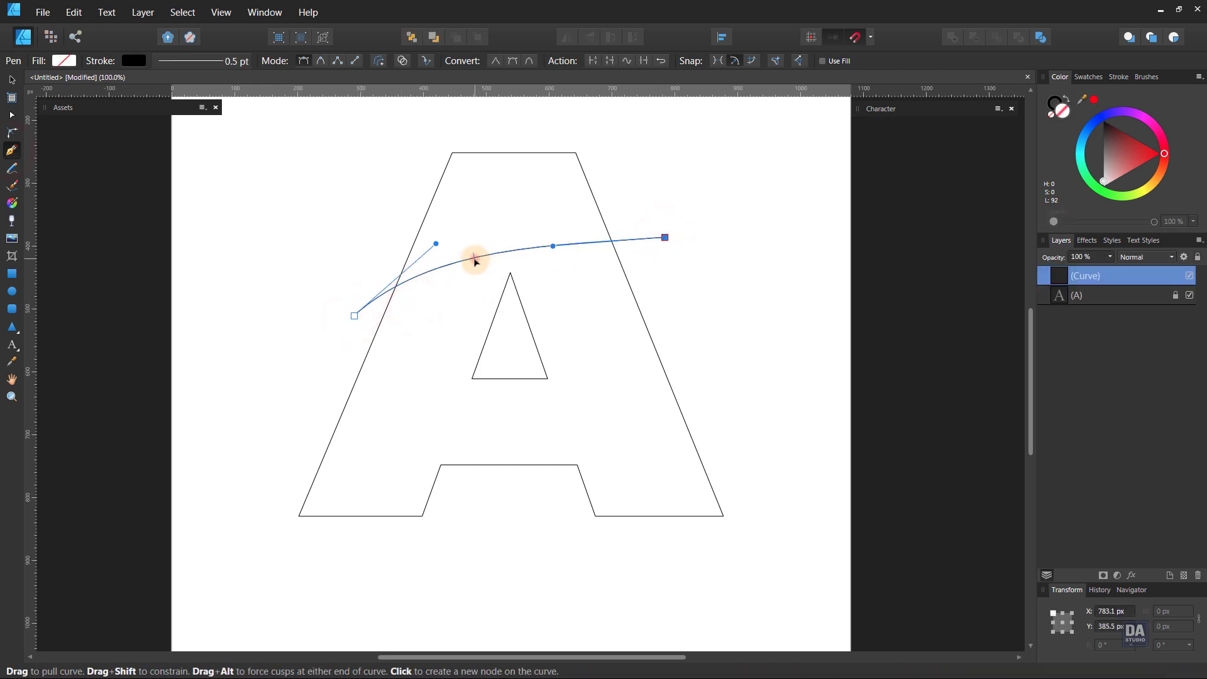
drag(475, 259, 483, 291)
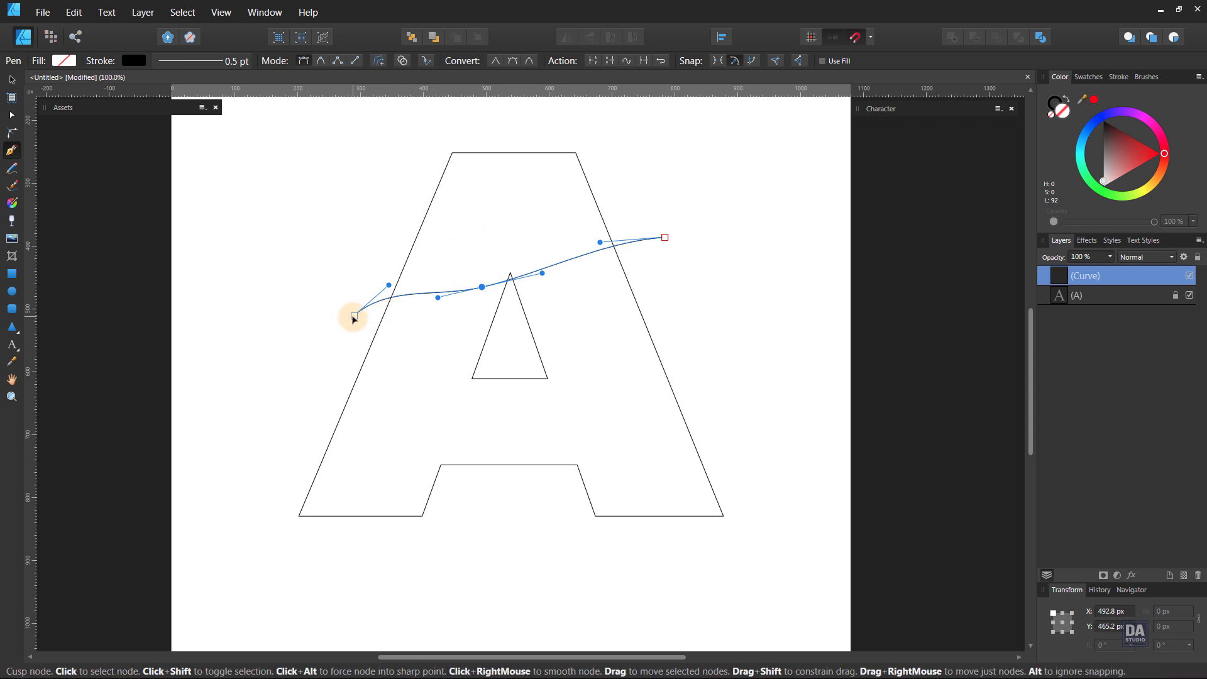
Shift the wave's left end slightly up and inward, and add a second smooth node just right of the inner triangle's apex.
mouse_move(354, 316)
mouse_down()
mouse_move(350, 335)
mouse_move(362, 309)
mouse_up()
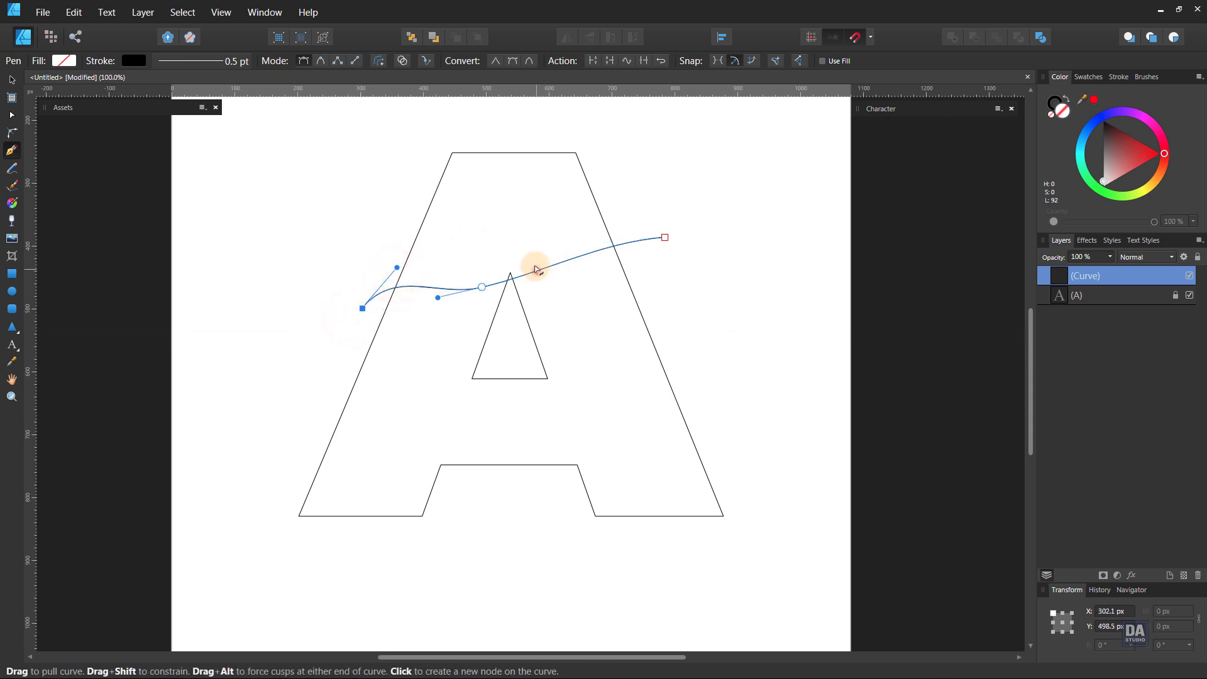
mouse_move(535, 269)
mouse_down()
mouse_move(523, 258)
mouse_move(559, 279)
mouse_move(527, 278)
mouse_up()
ctrl+click(552, 251)
ctrl+click(551, 249)
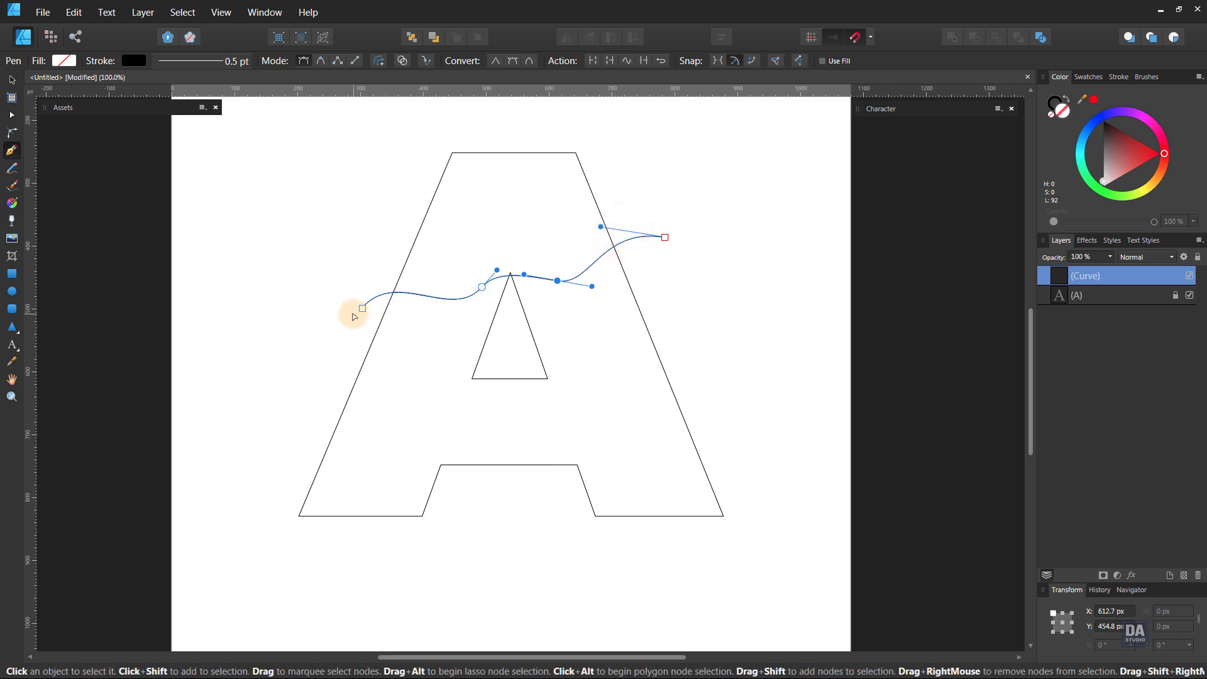
Fine-tune the wave by lowering both end nodes slightly and adjusting the handles and the node right of the triangle's apex.
drag(362, 309, 362, 319)
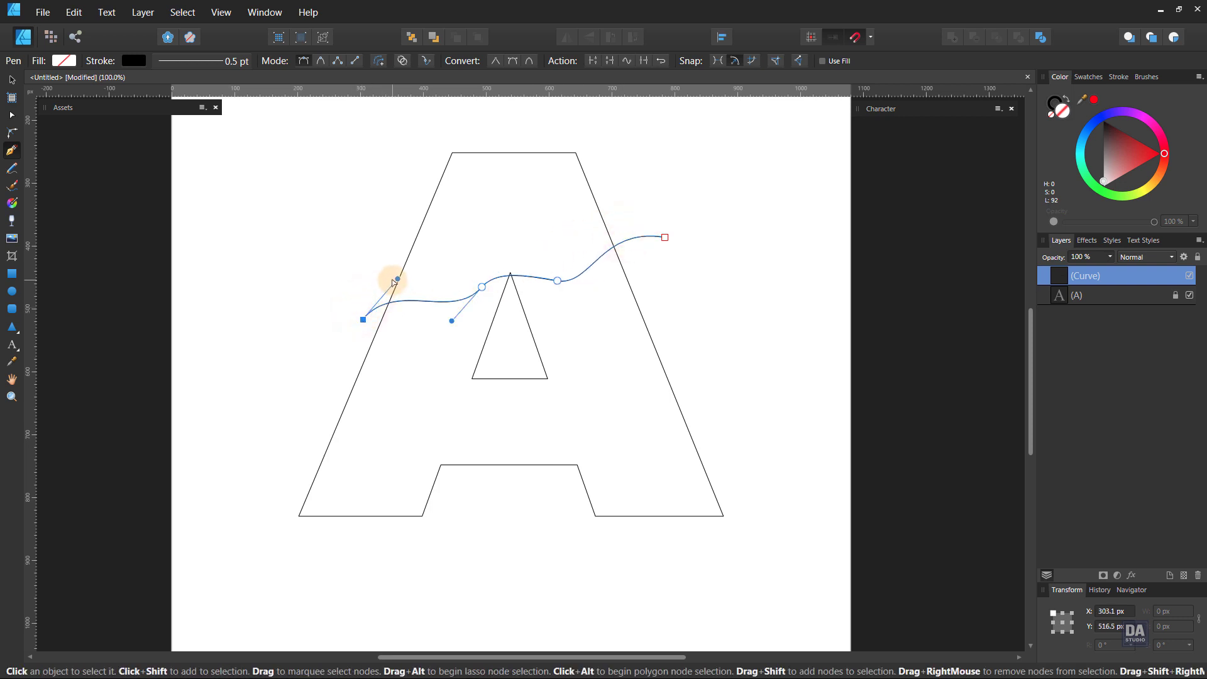
drag(452, 320, 433, 323)
click(665, 237)
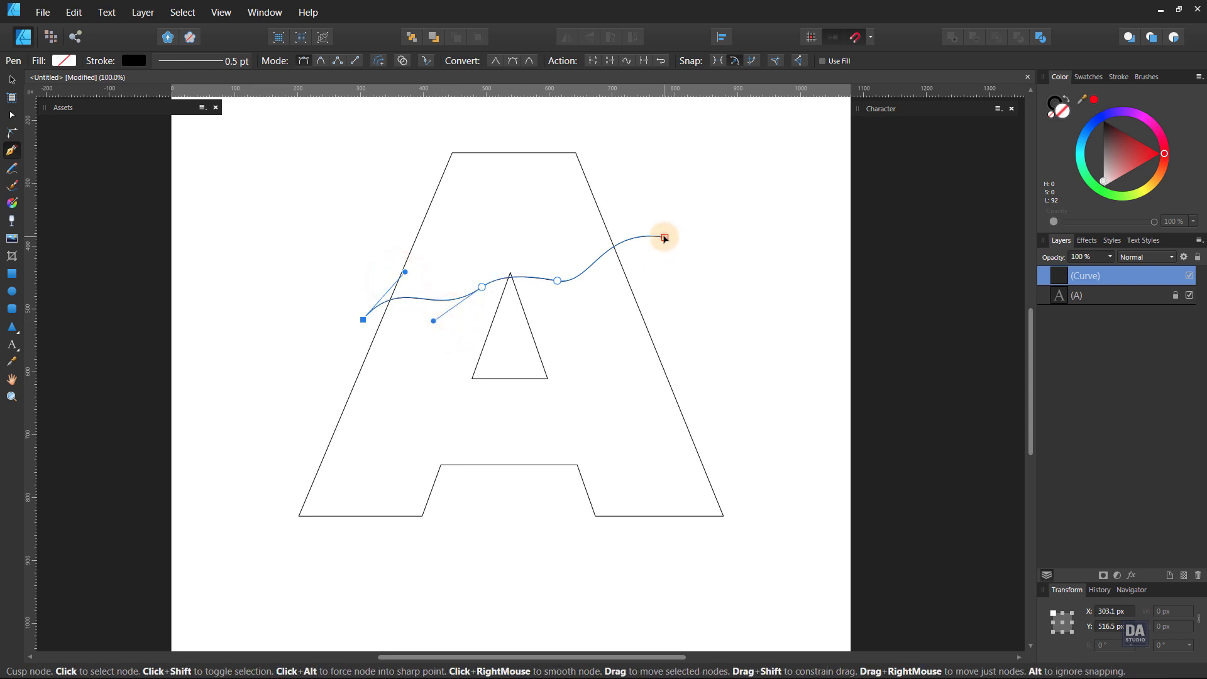
drag(561, 279, 590, 289)
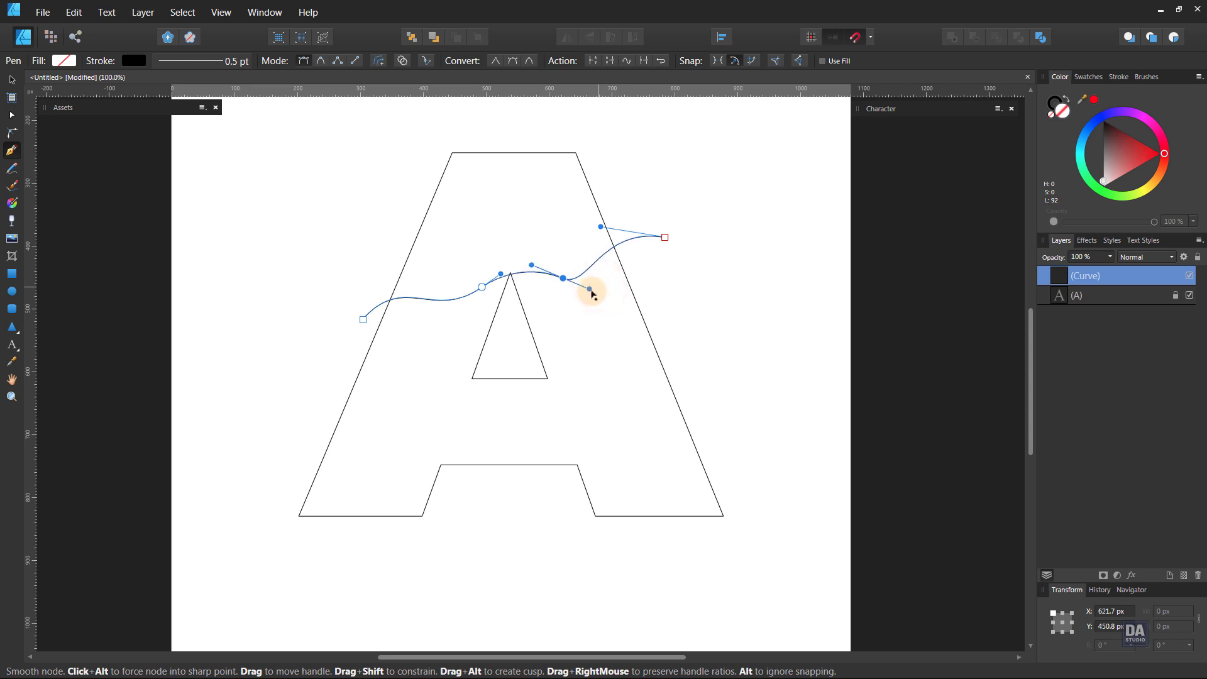
drag(601, 226, 591, 228)
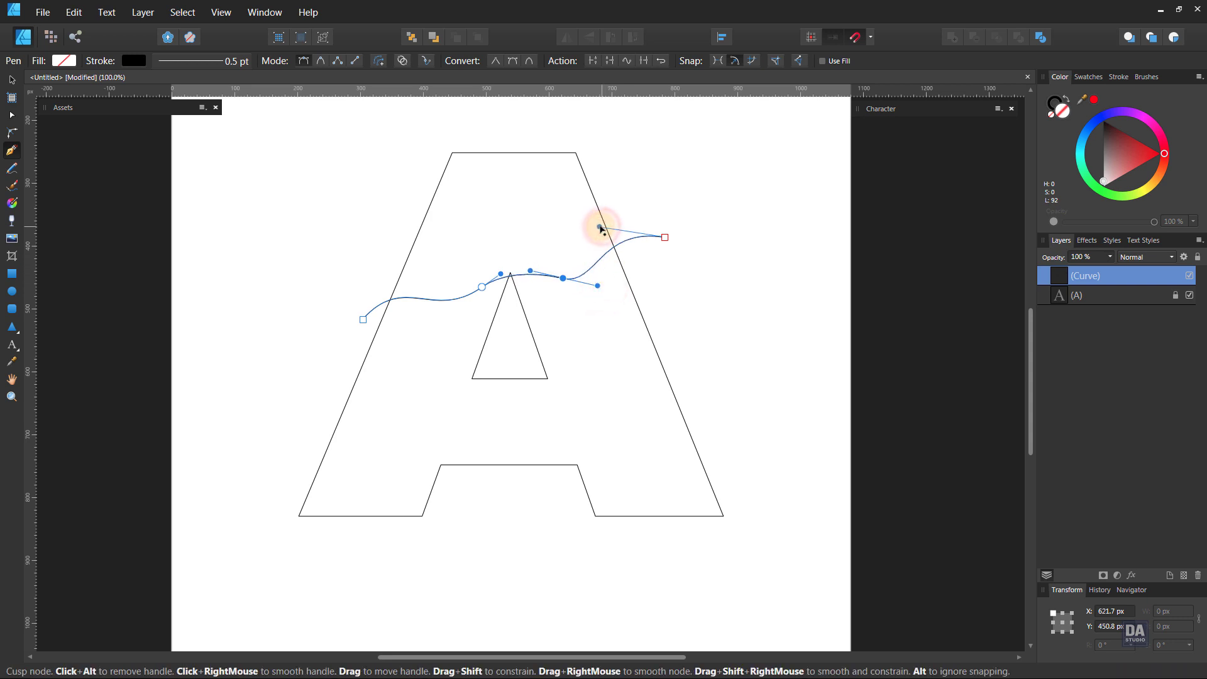
drag(664, 238, 662, 243)
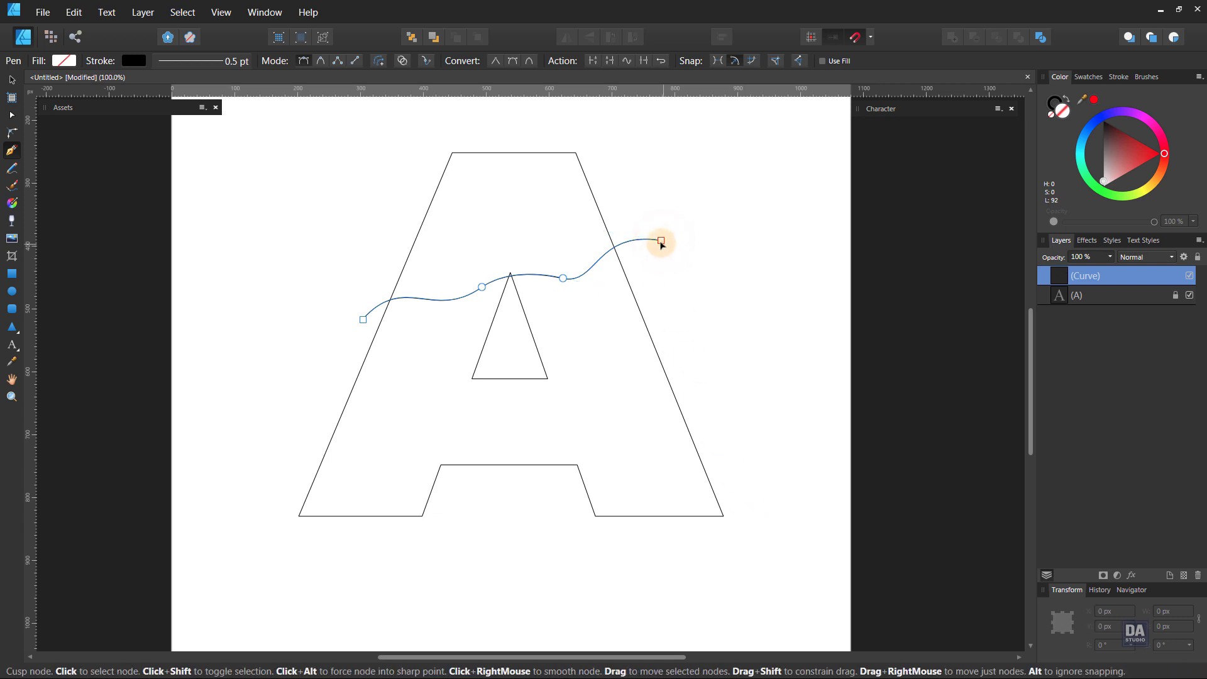
Close the wave path around the lower part of the letter with straight segments and clip it inside the A layer.
click(662, 244)
click(760, 546)
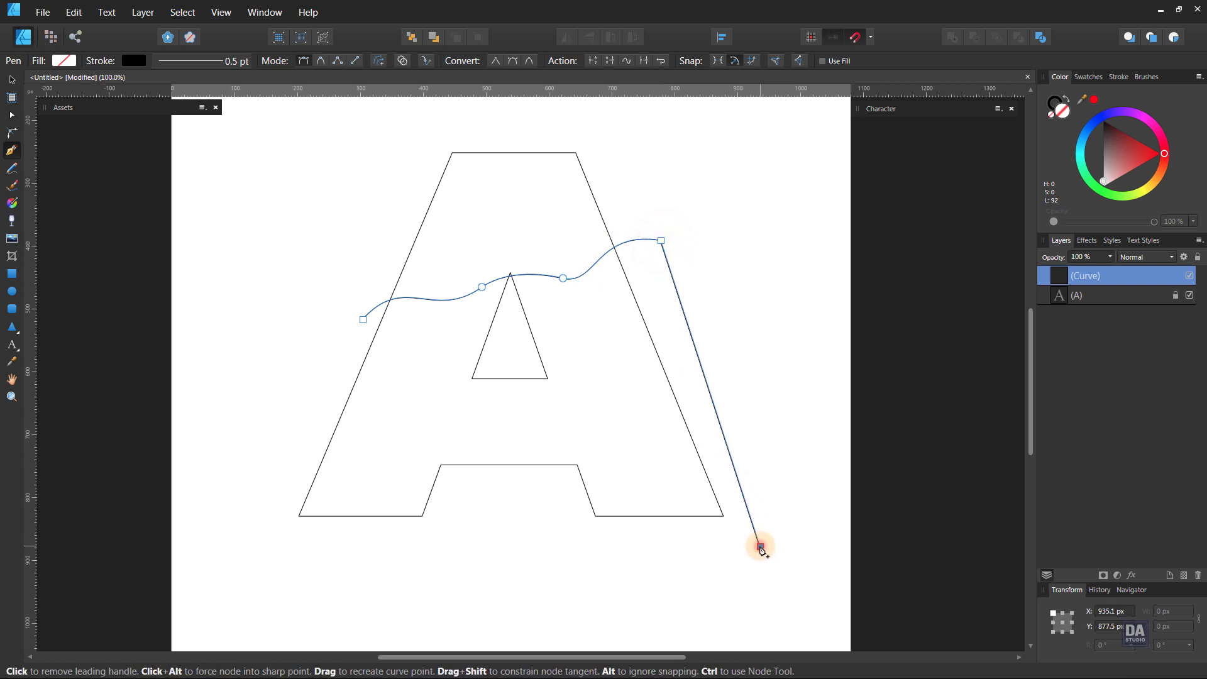
click(271, 540)
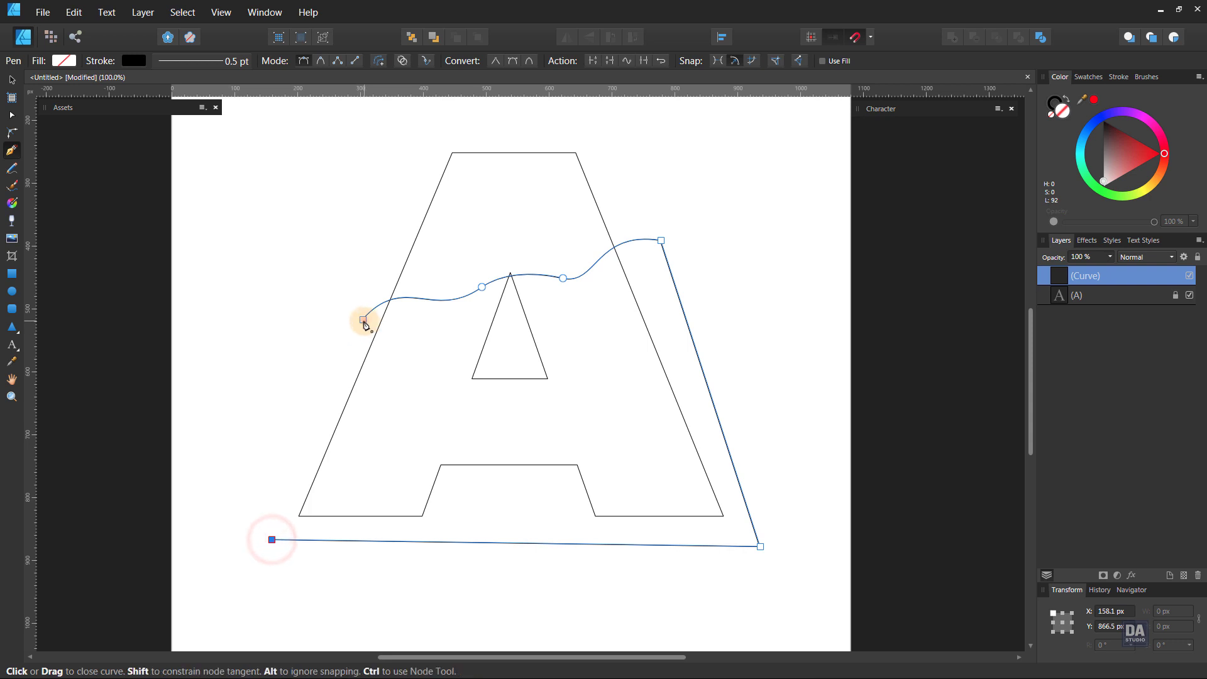
click(363, 319)
drag(1071, 277, 1074, 295)
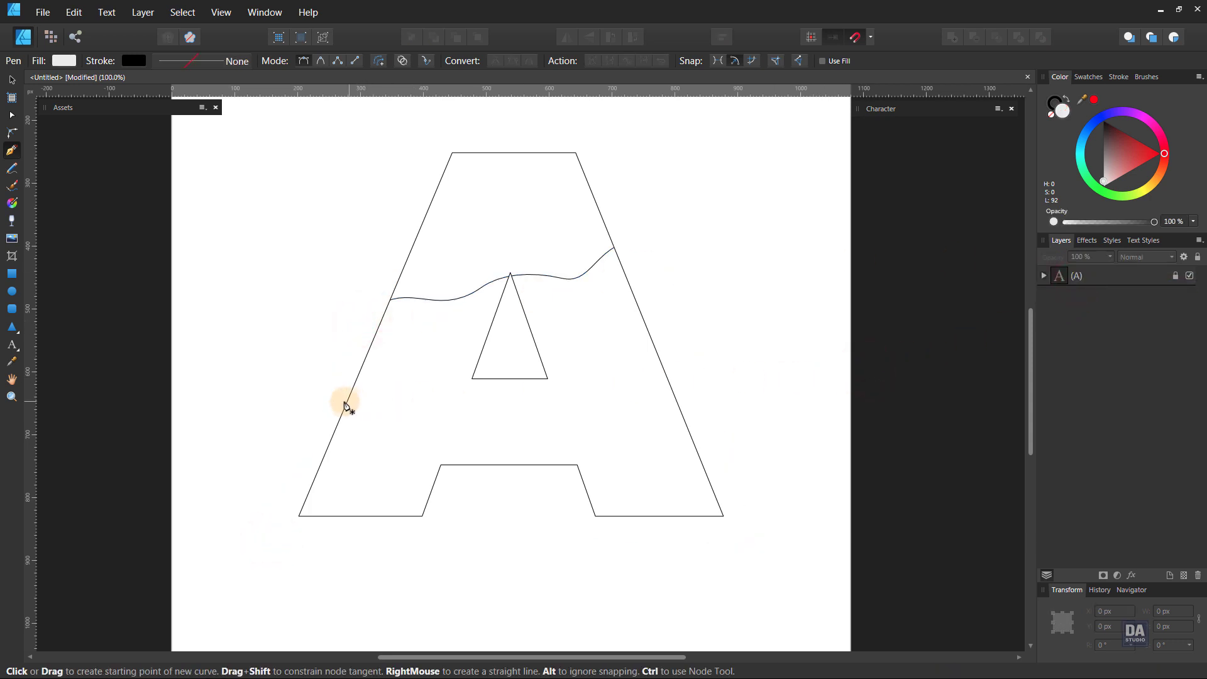
Draw a second path across the letter below the first wave and shape it into an S-curve with one middle node.
click(339, 393)
click(668, 292)
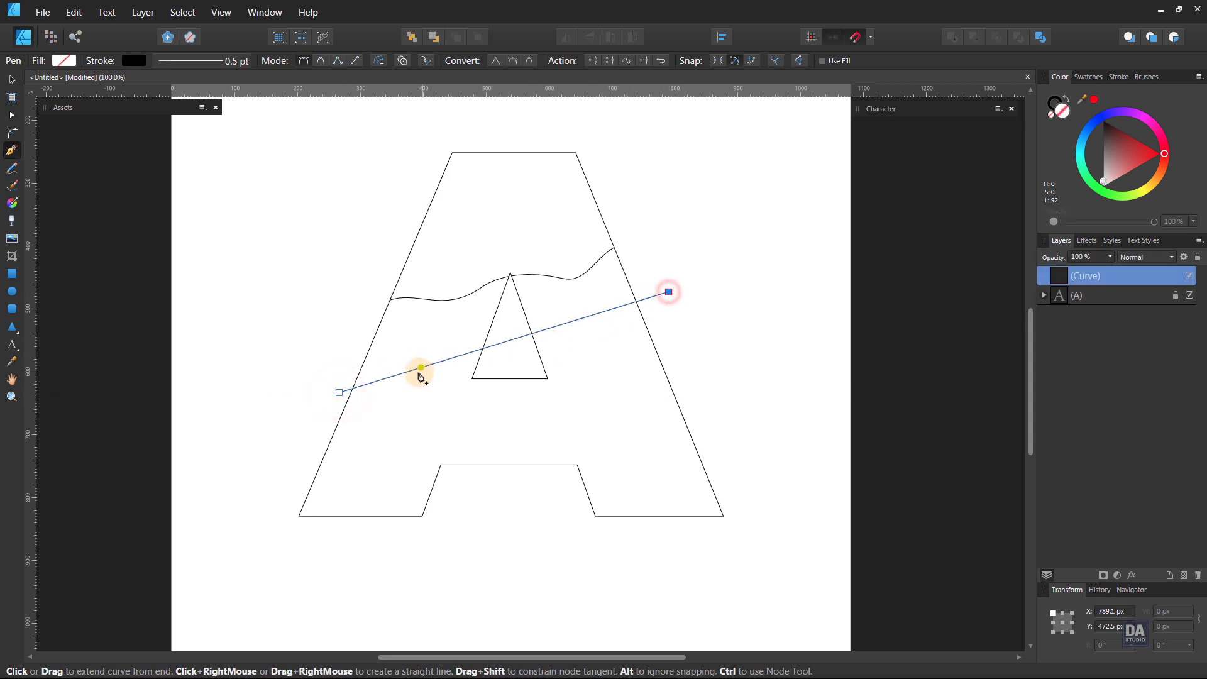
key(Escape)
drag(393, 370, 436, 337)
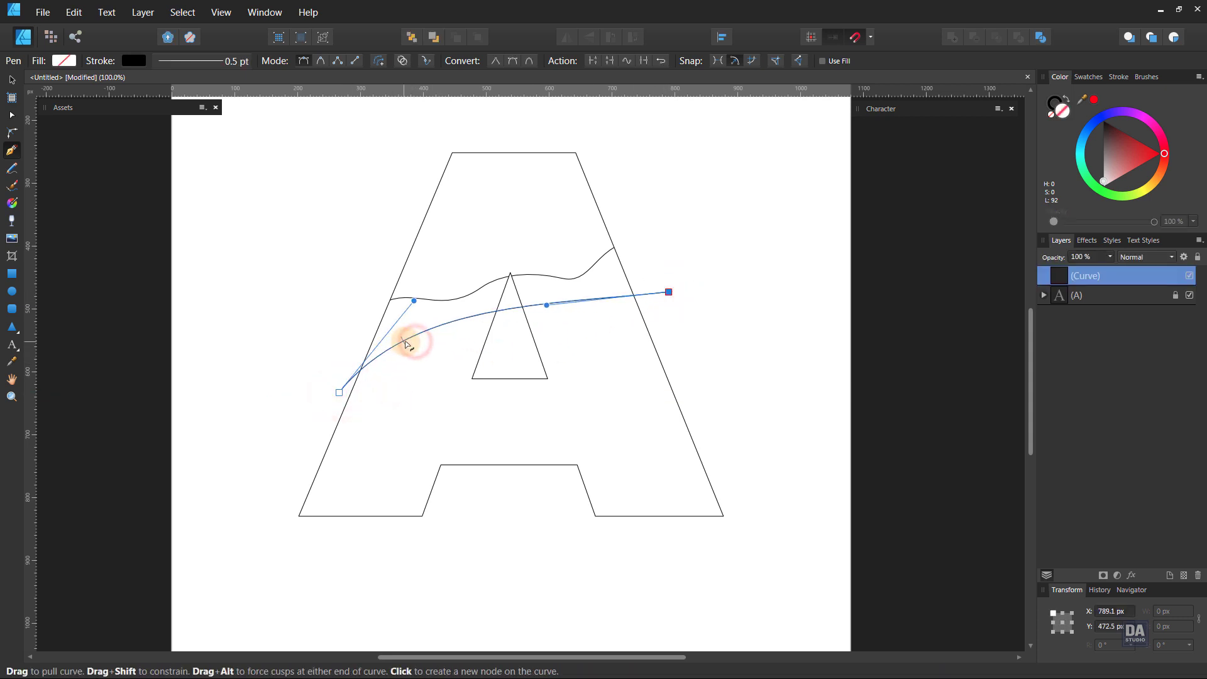
drag(446, 325, 397, 340)
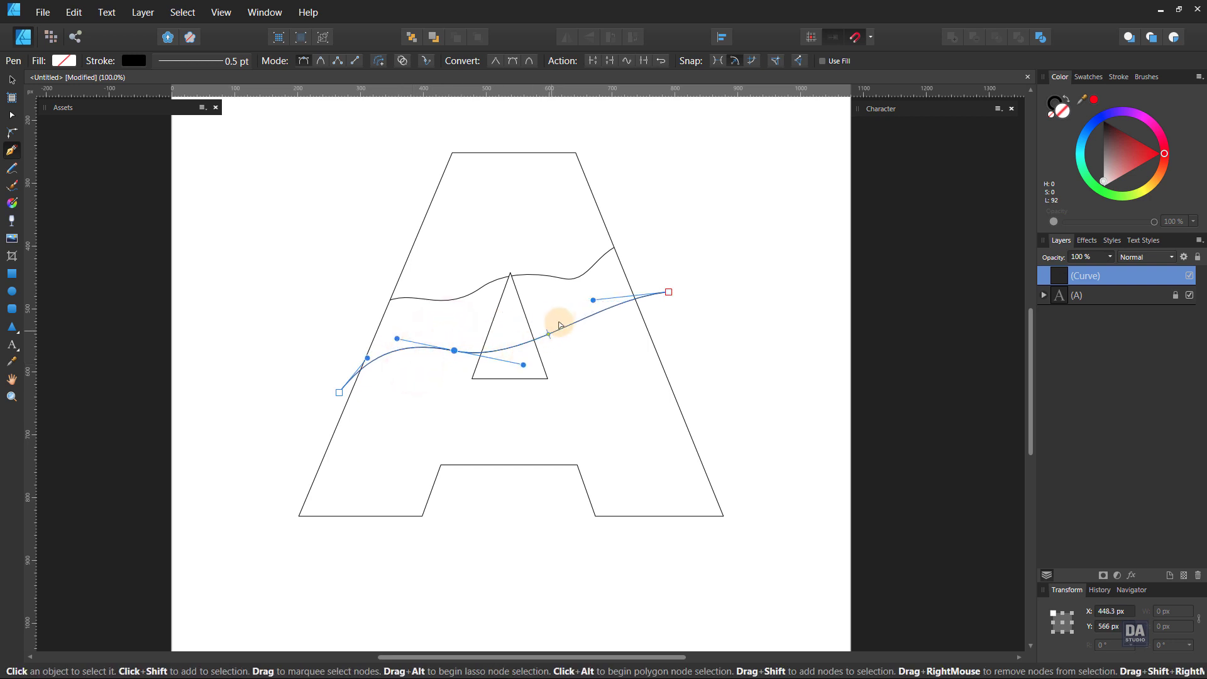
drag(593, 300, 524, 300)
drag(523, 365, 544, 362)
drag(579, 305, 588, 306)
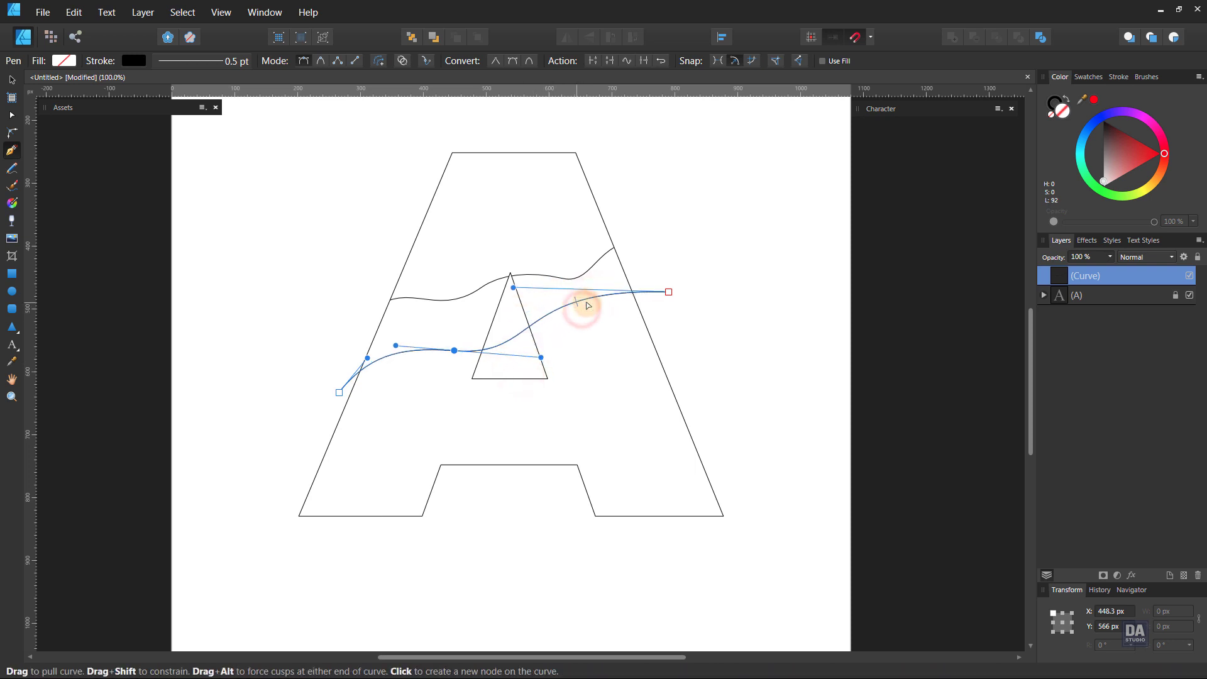
Close the second wave path around the bottom of the letter and clip it inside the A layer.
click(668, 291)
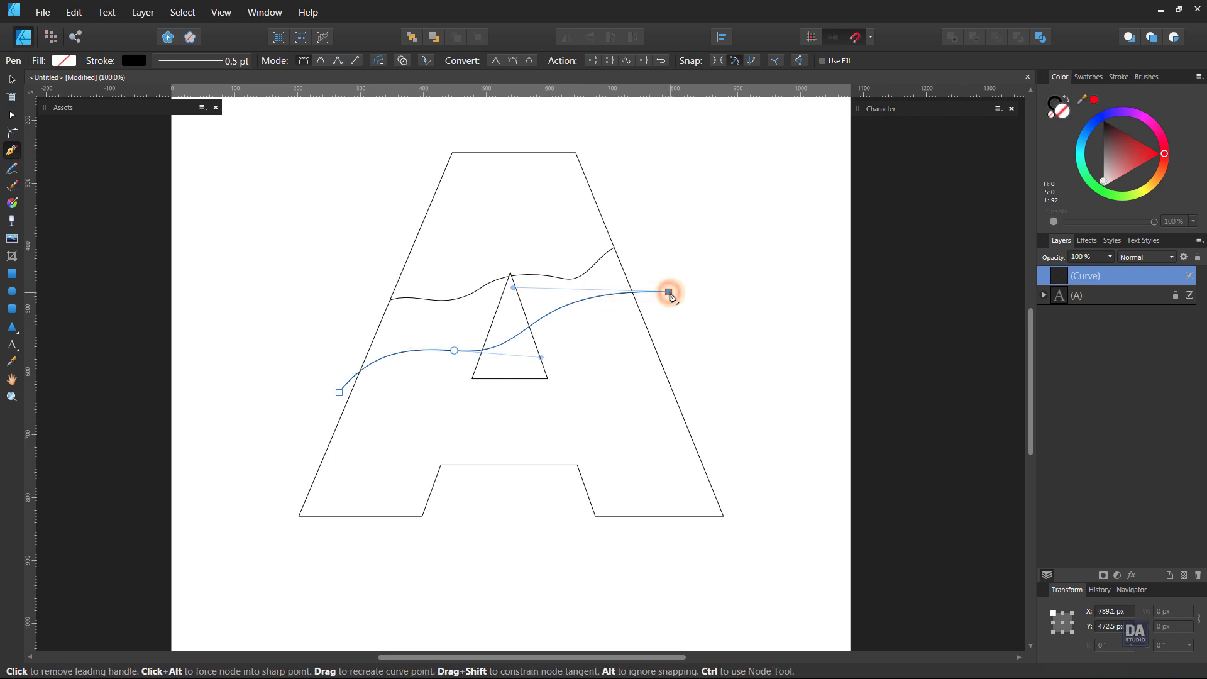
click(755, 546)
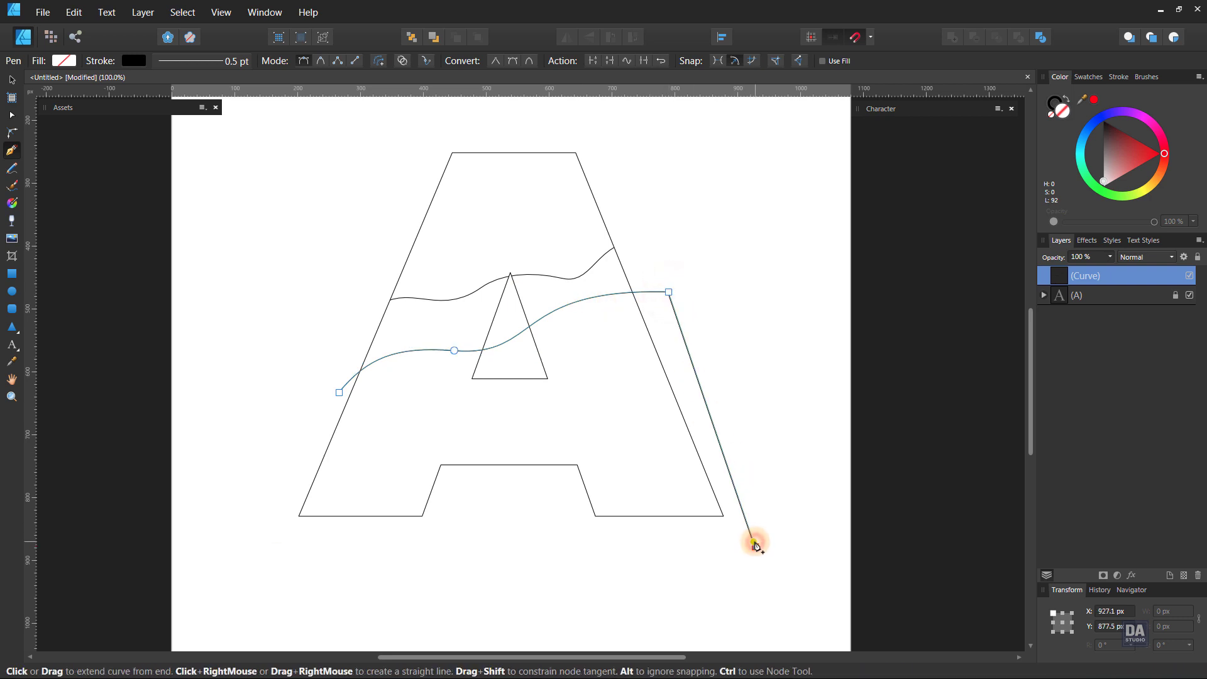
click(264, 538)
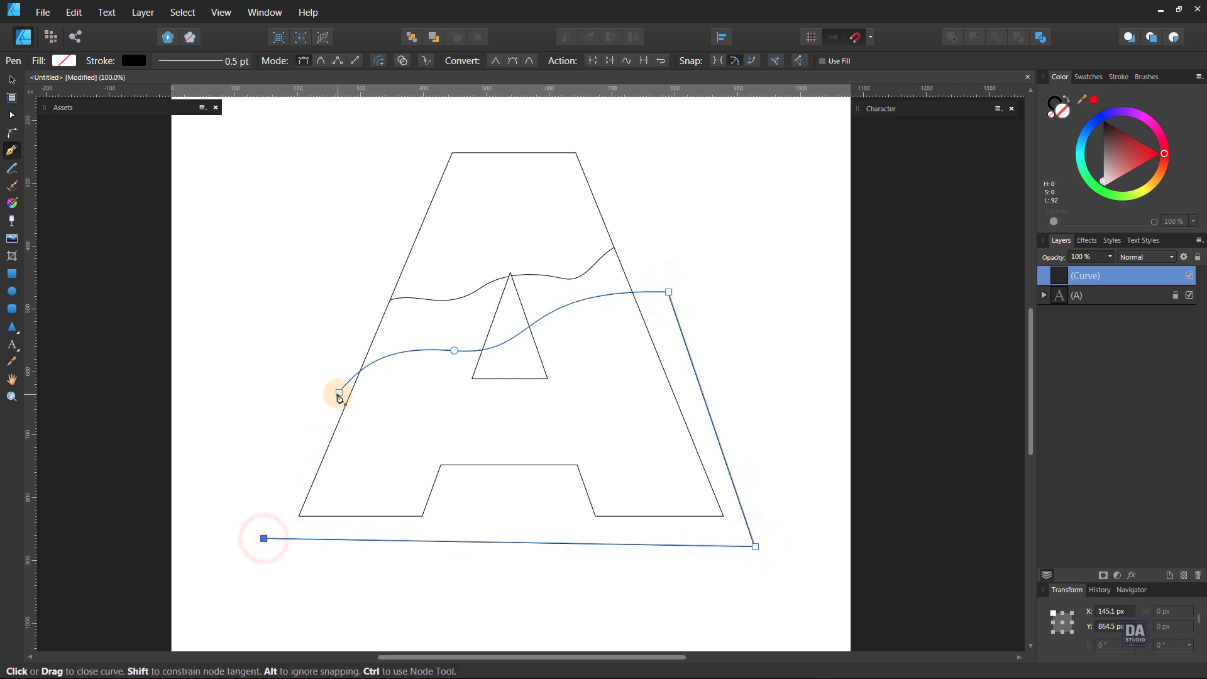
click(339, 392)
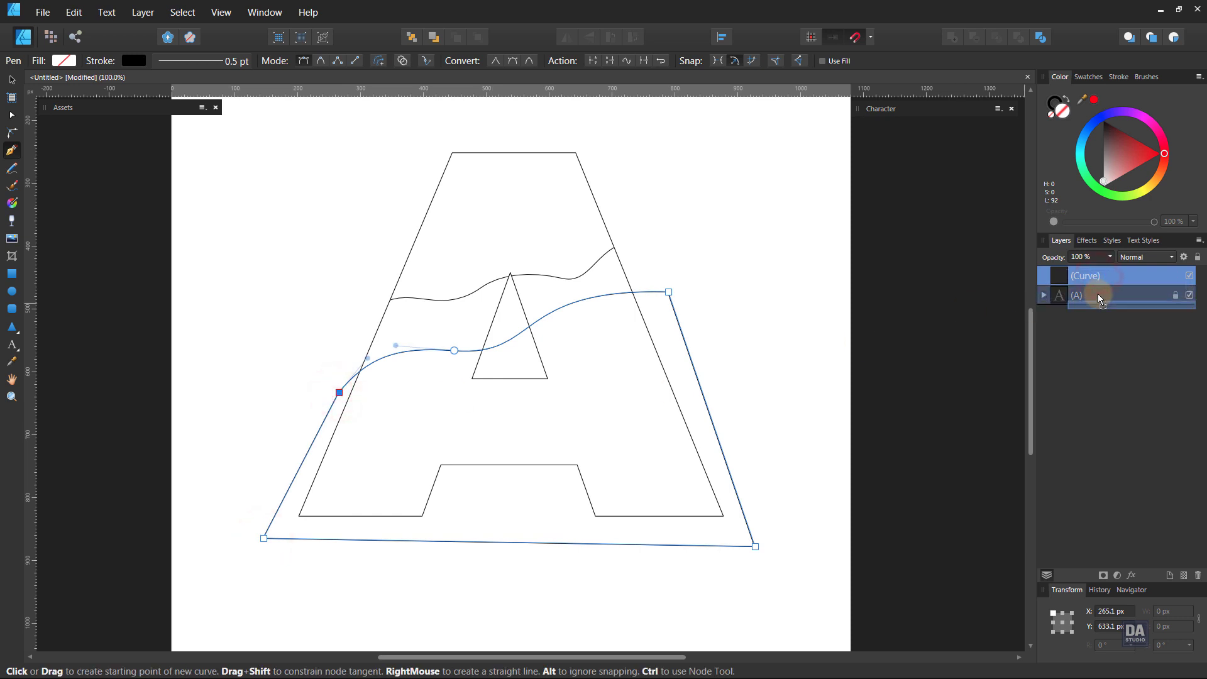
drag(1099, 300, 1098, 300)
click(808, 369)
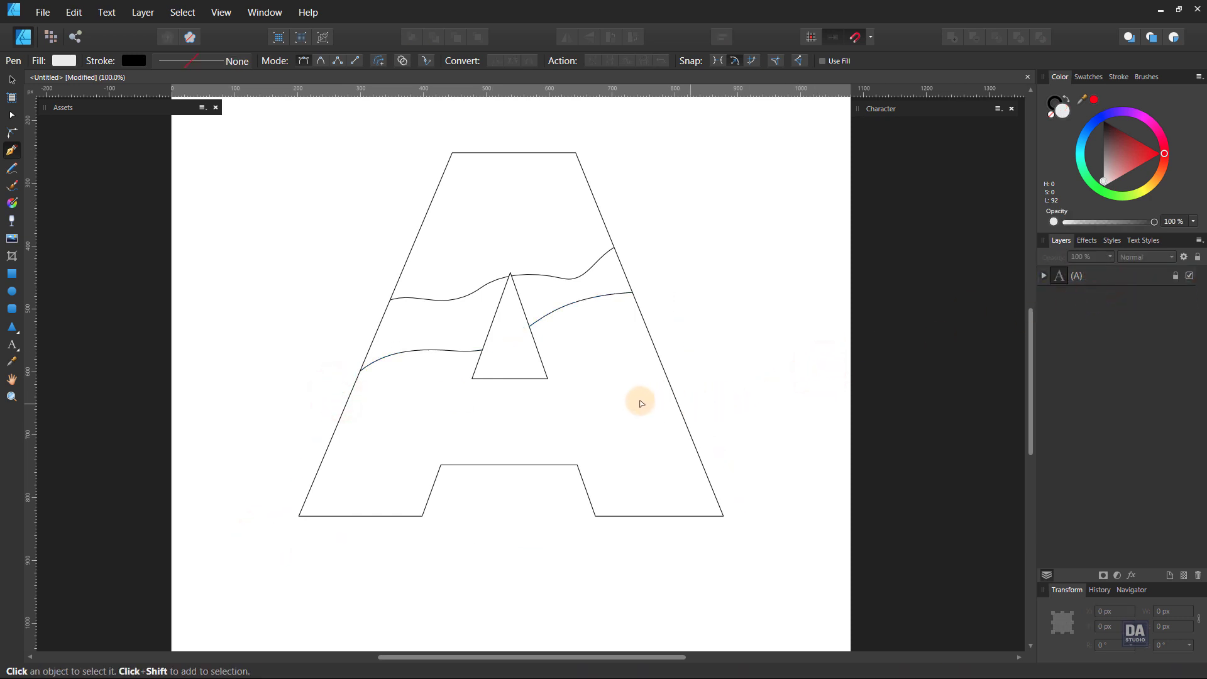
Select the second wave inside the A layer, nudge its middle node up and left, and lower its left end node.
click(1044, 276)
click(1087, 301)
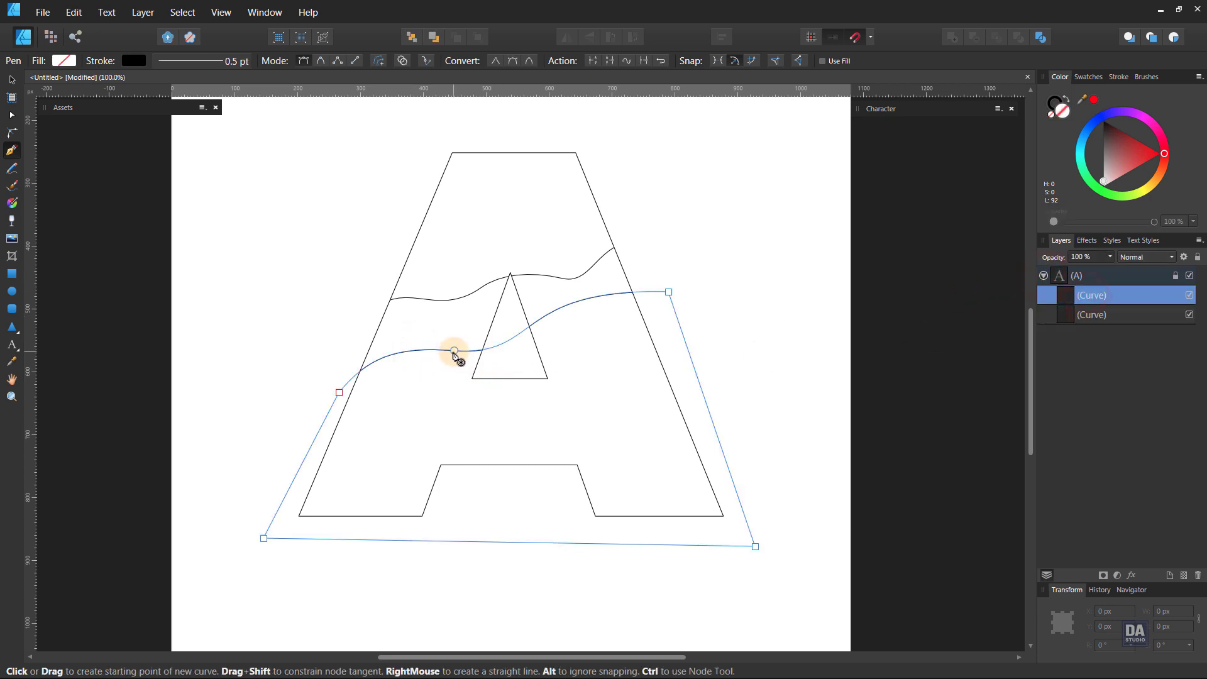
mouse_move(453, 351)
mouse_down()
mouse_move(441, 335)
mouse_move(447, 349)
mouse_up()
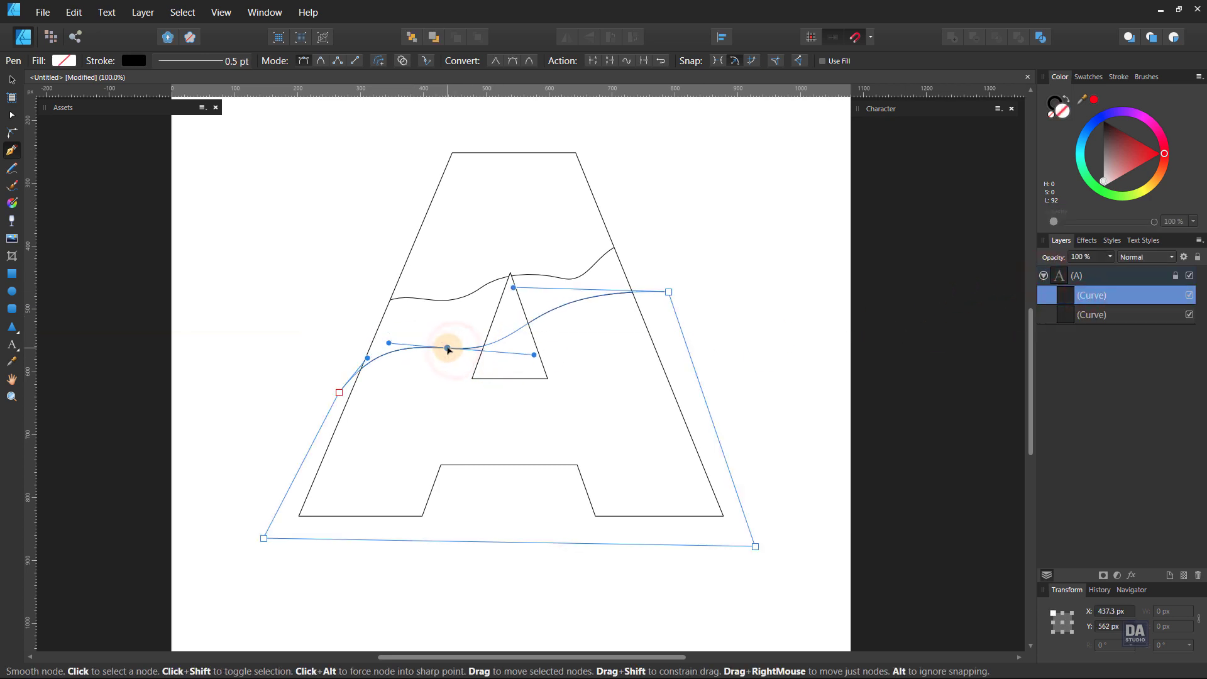
drag(338, 393, 338, 401)
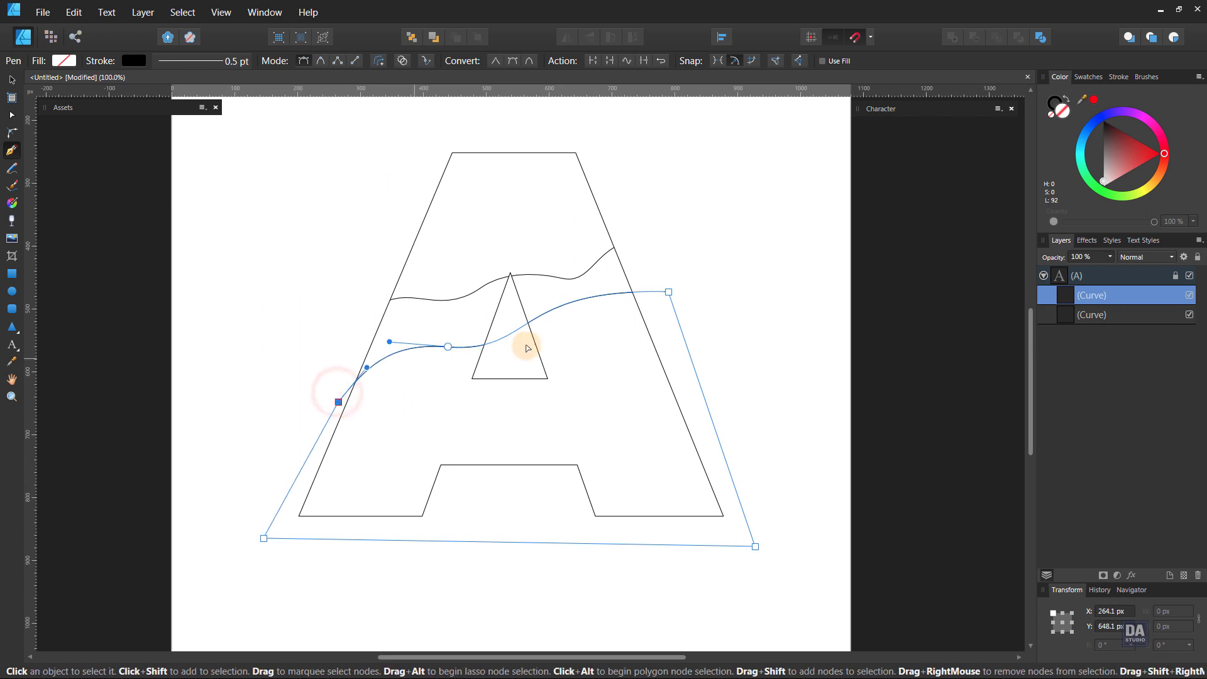
Add a node to the right part of the second wave, pull it down into a dip and deselect the curve.
click(602, 295)
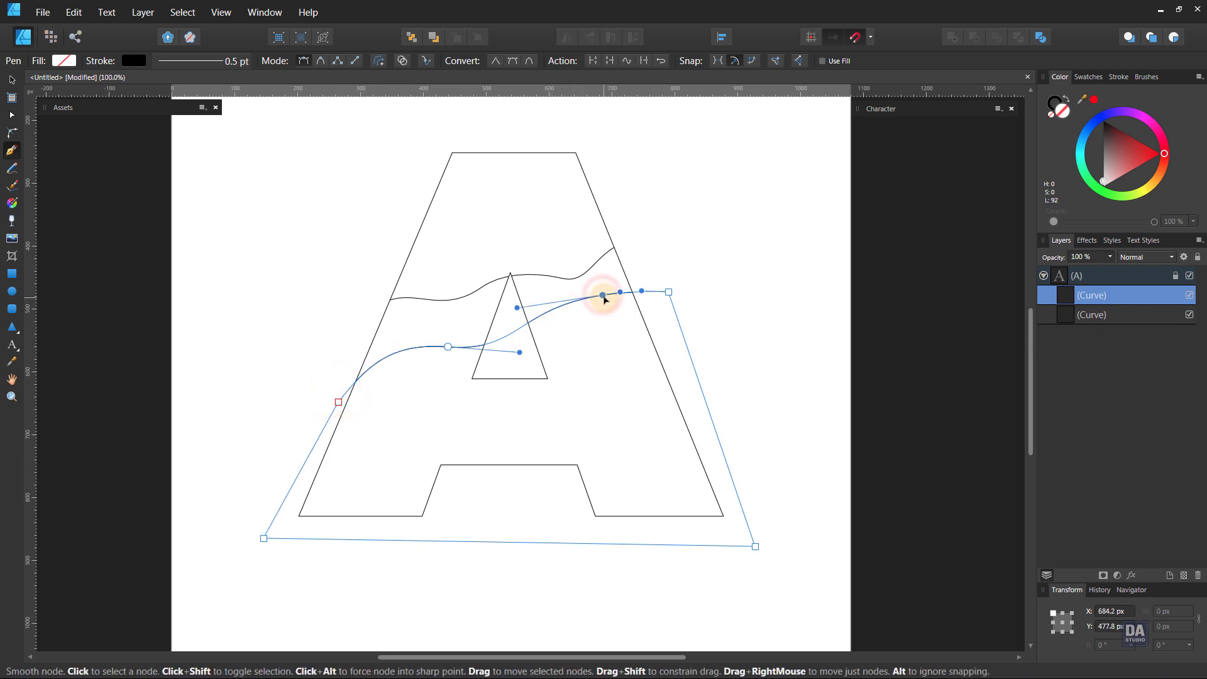
drag(602, 296, 613, 325)
drag(528, 335, 485, 302)
drag(615, 324, 599, 328)
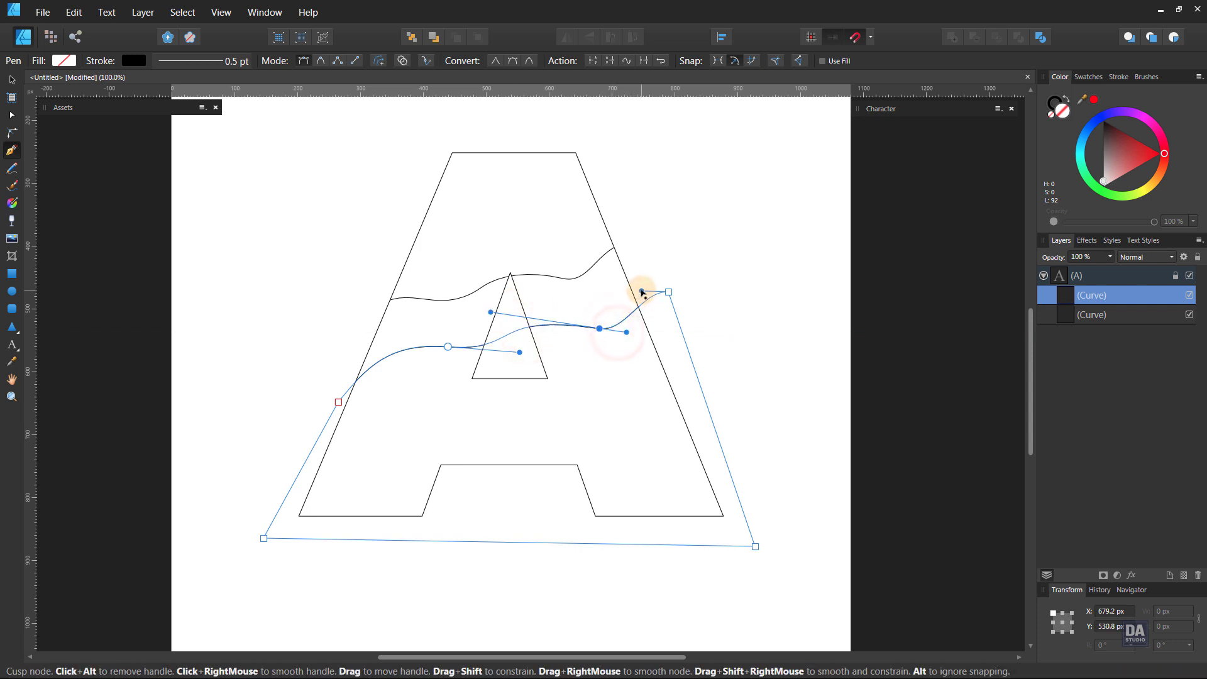
key(Escape)
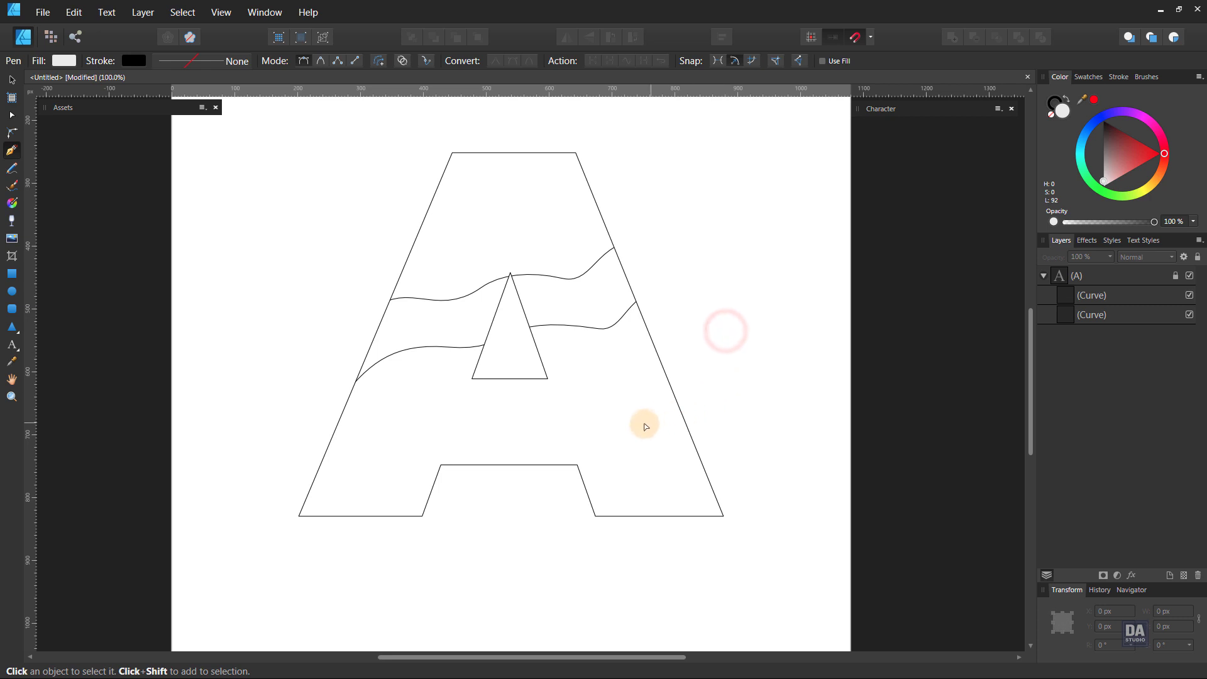
Draw a third path across the letter below the second wave and bend its left part into an arch with a new node.
click(314, 453)
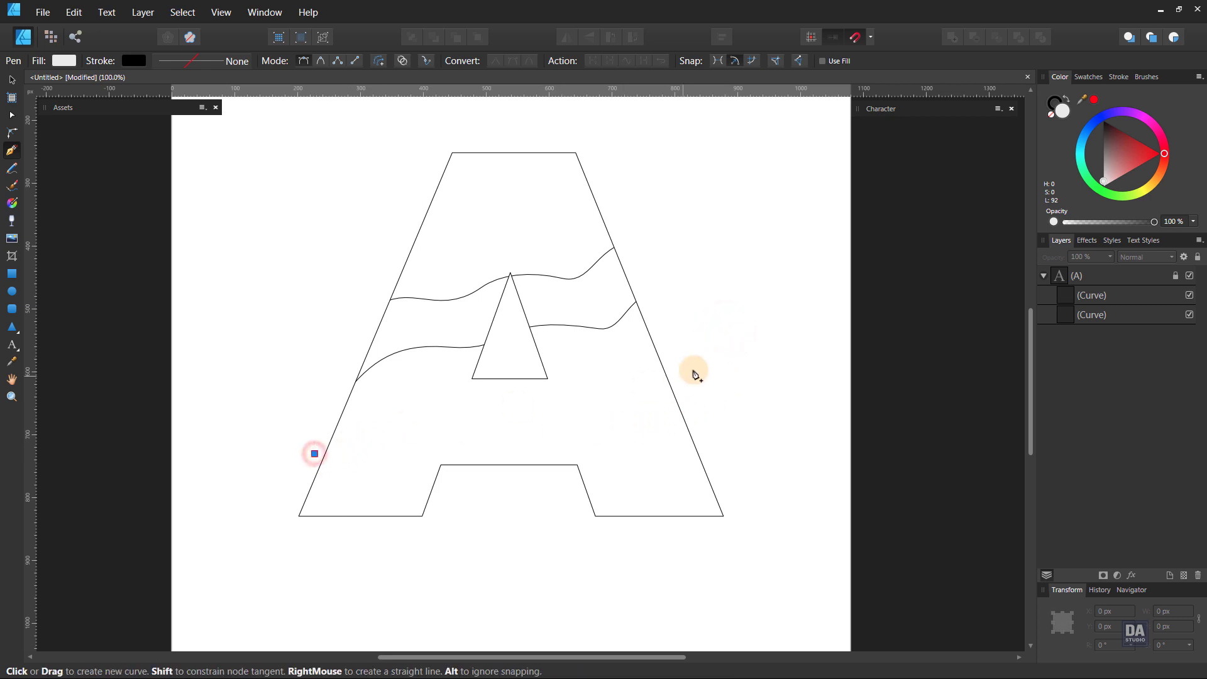
click(702, 365)
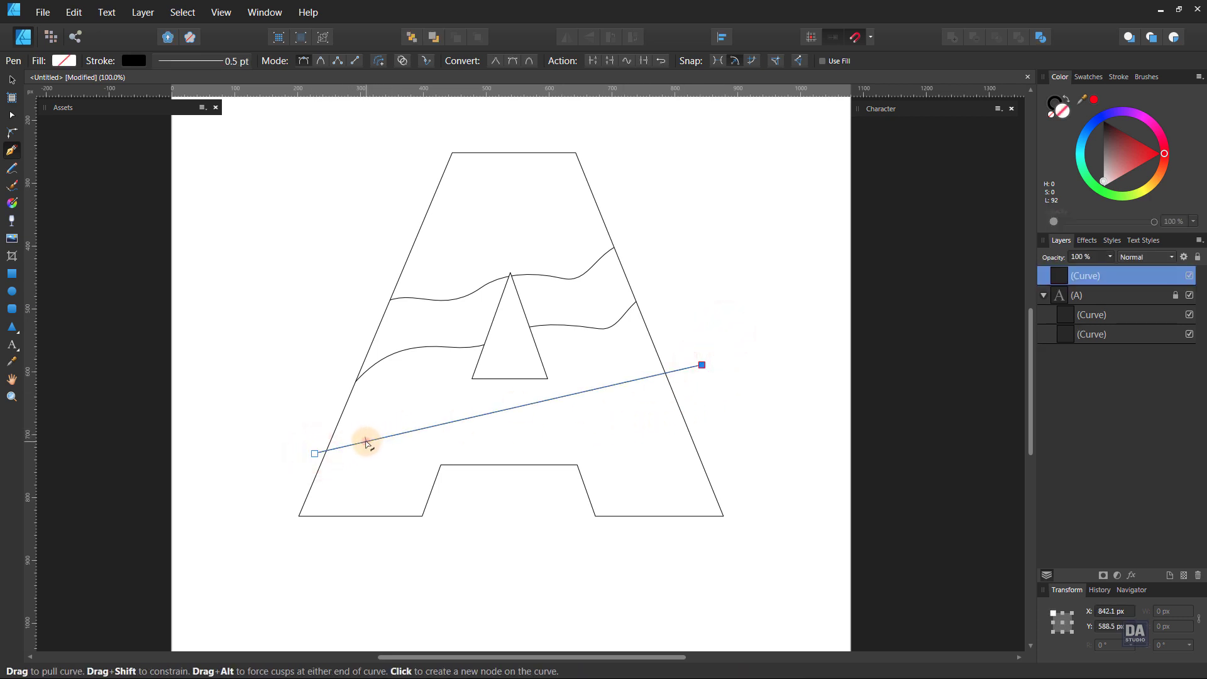
drag(365, 442, 372, 396)
click(419, 382)
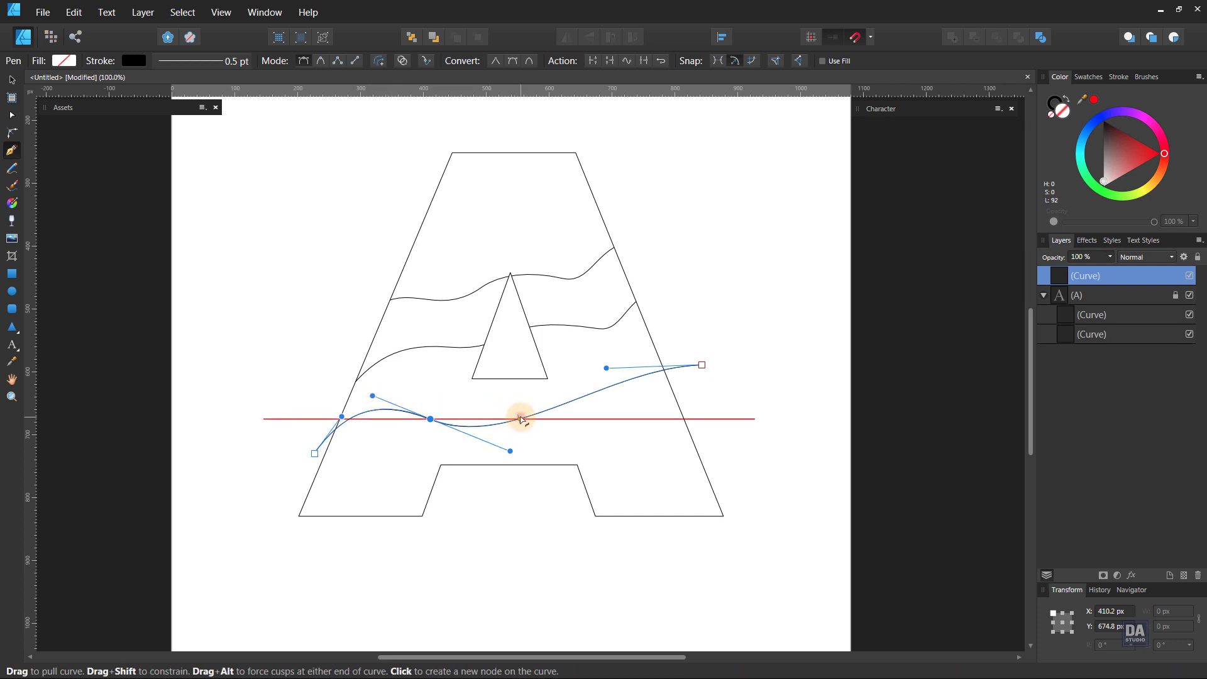
Add two more nodes to the third path, forming a crest and a dip, and raise its right end node.
click(520, 417)
drag(520, 417, 488, 402)
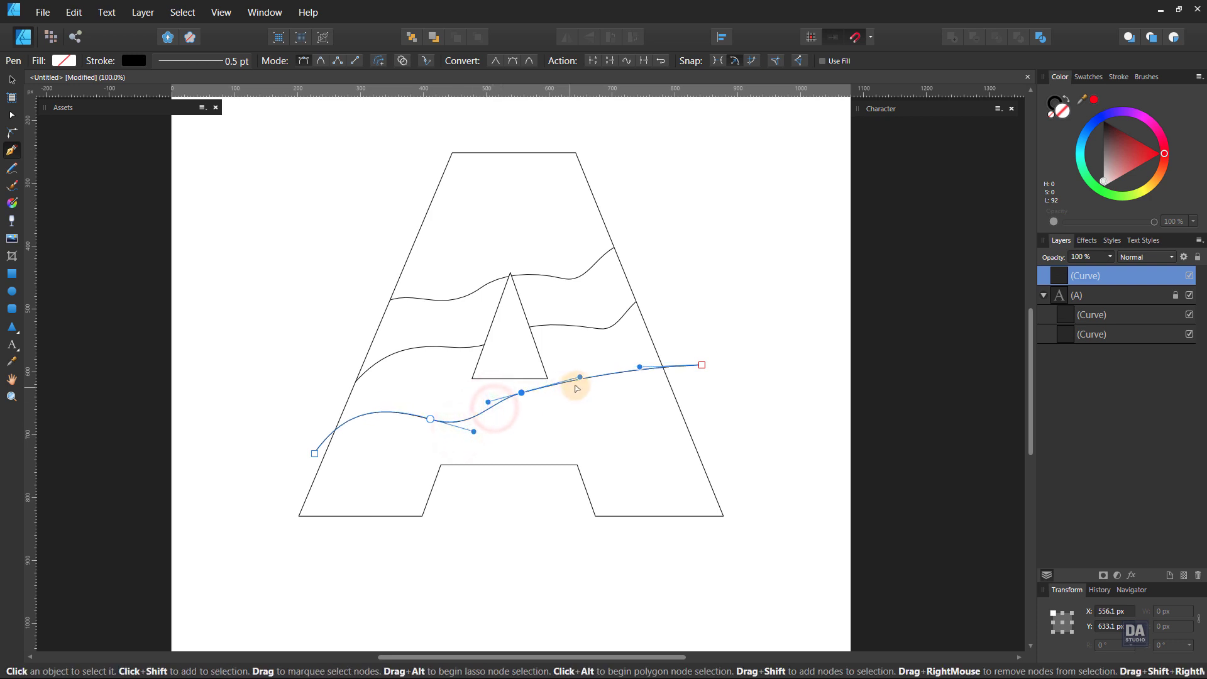
click(593, 379)
drag(587, 380, 611, 402)
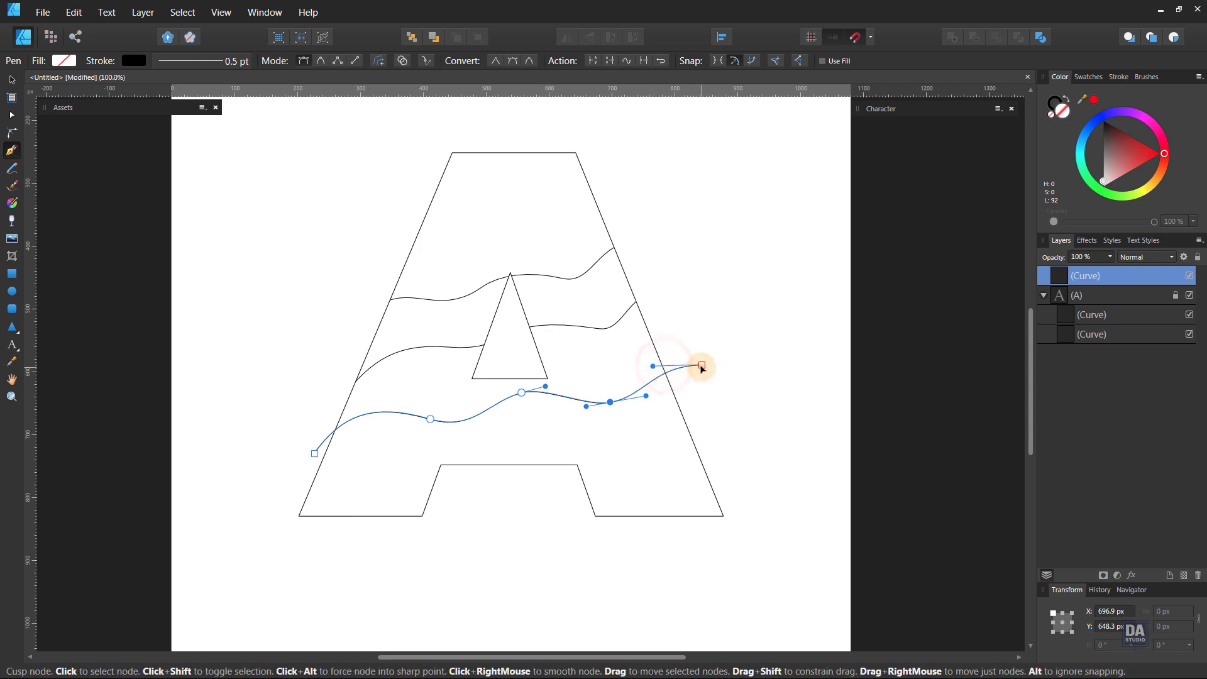
drag(701, 364, 692, 351)
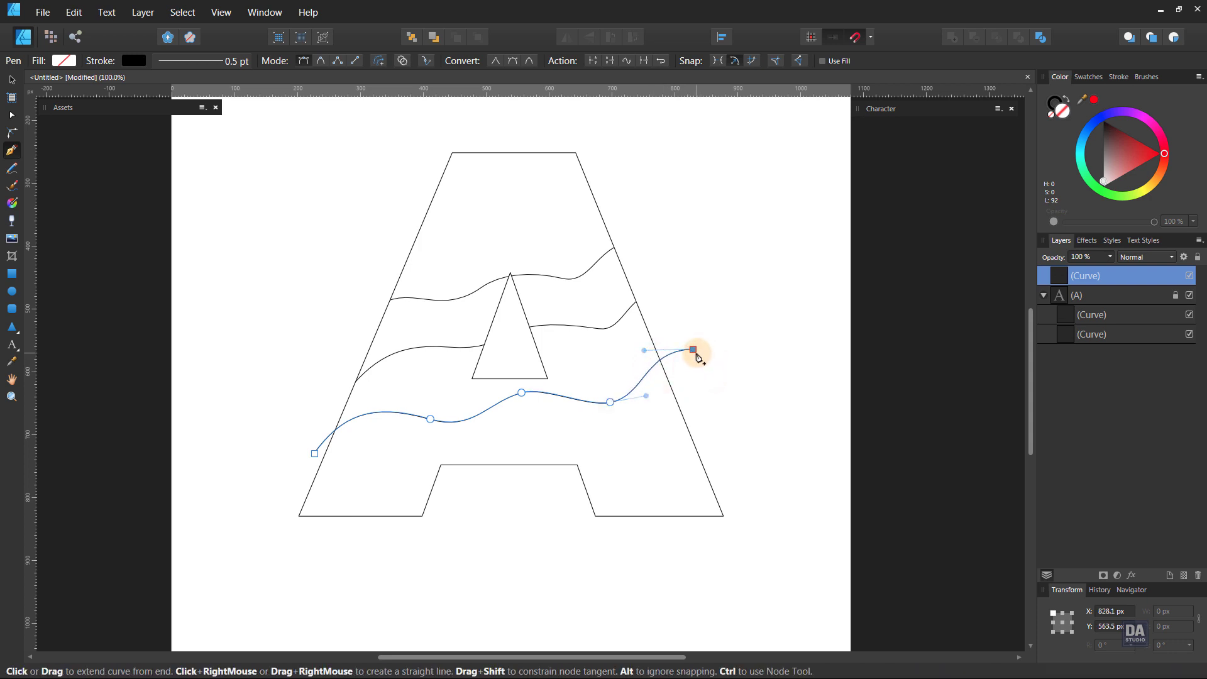
ctrl+click(695, 351)
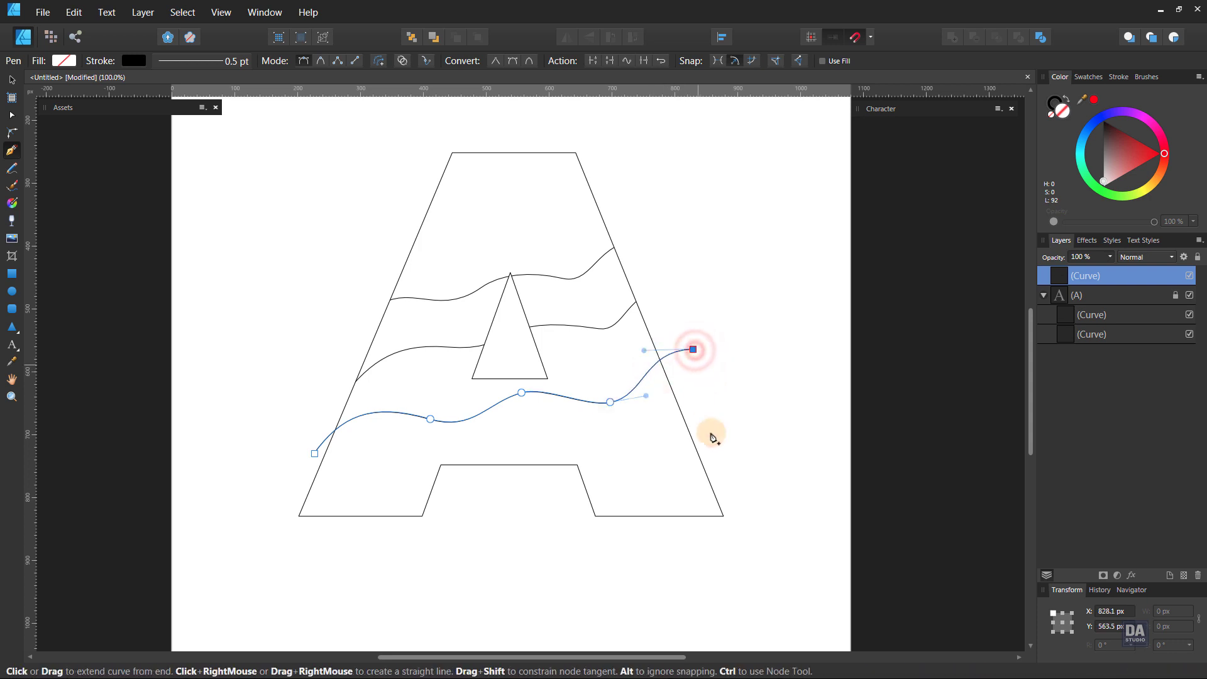
Close the third wave path around the bottom of the letter and clip it inside the A layer.
click(765, 546)
click(271, 547)
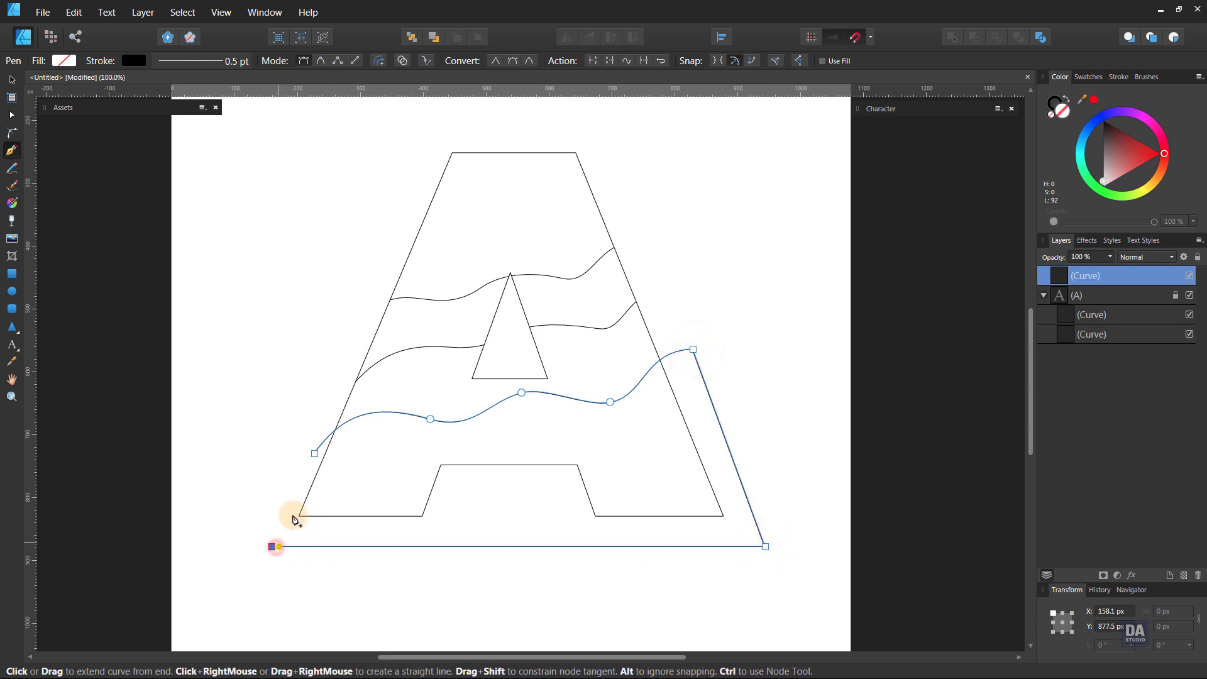
click(315, 453)
ctrl+click(547, 553)
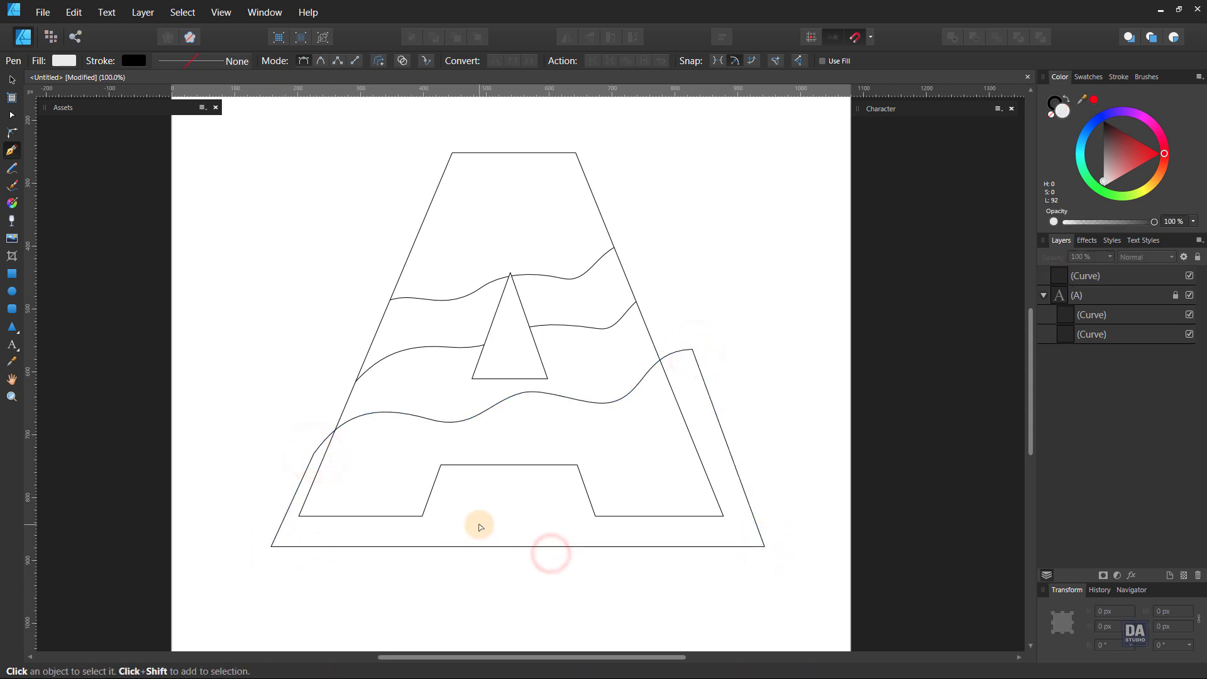
drag(1111, 284, 1107, 300)
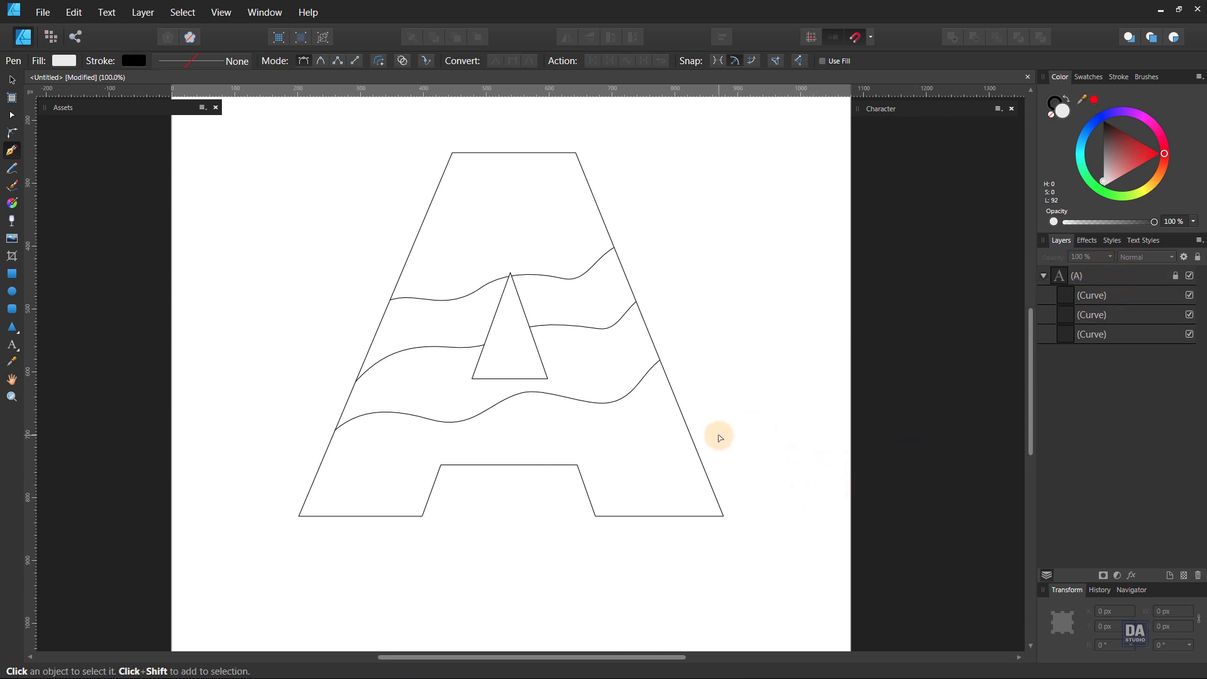
Draw a fourth wavy path from the A's lower-left corner past its right edge and raise the end node slightly.
click(299, 516)
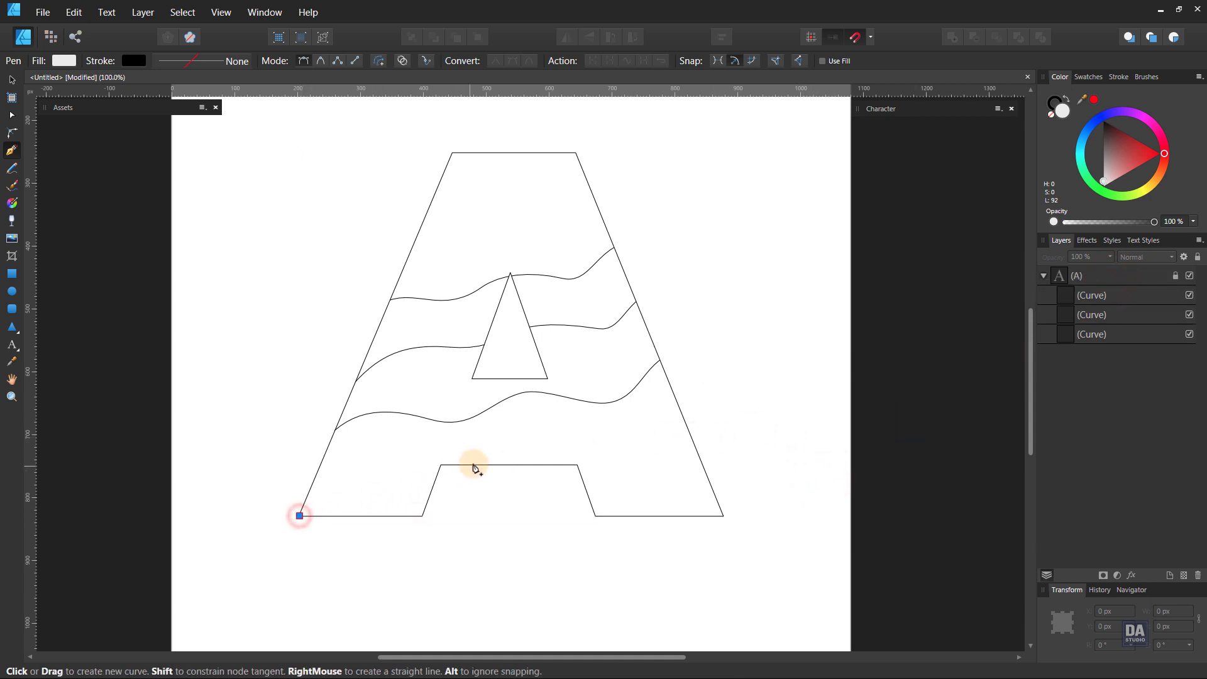
drag(444, 464, 510, 470)
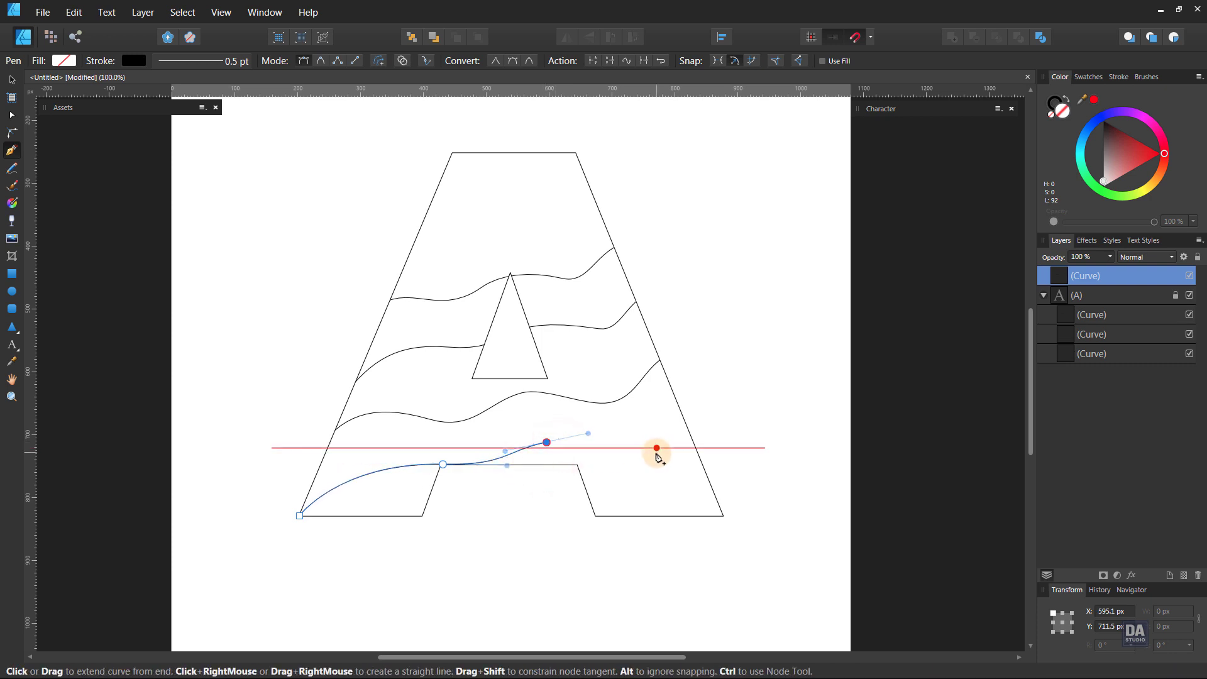
drag(713, 442, 792, 400)
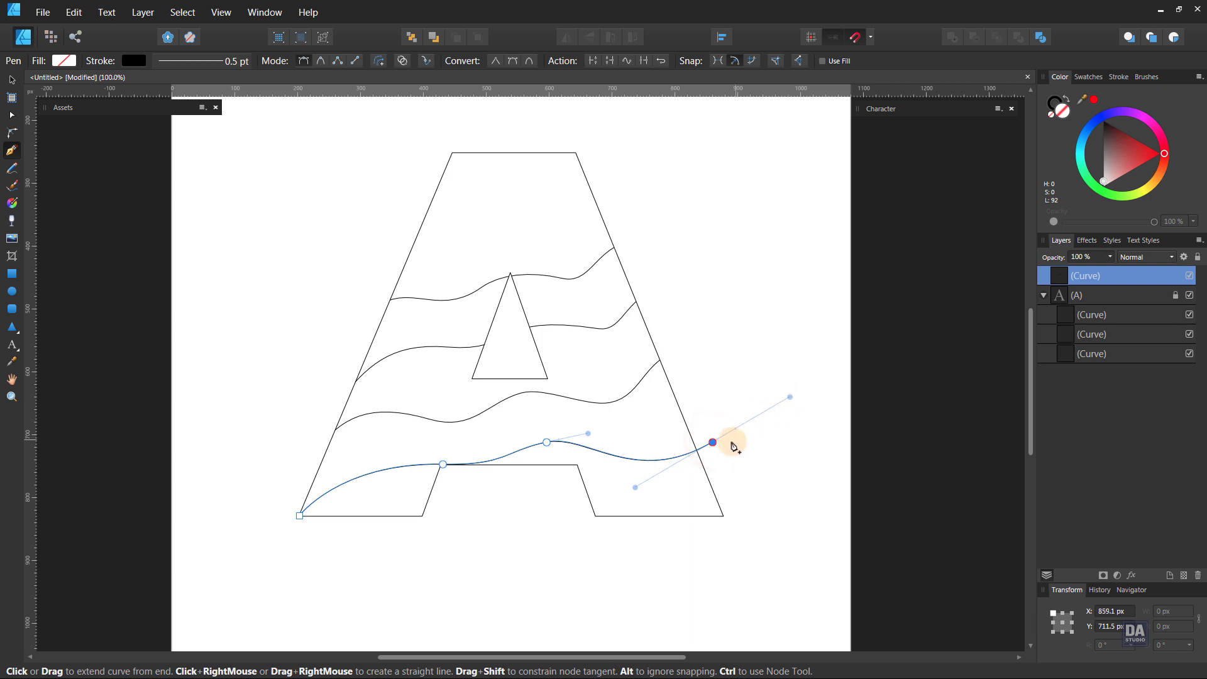
drag(712, 443, 709, 431)
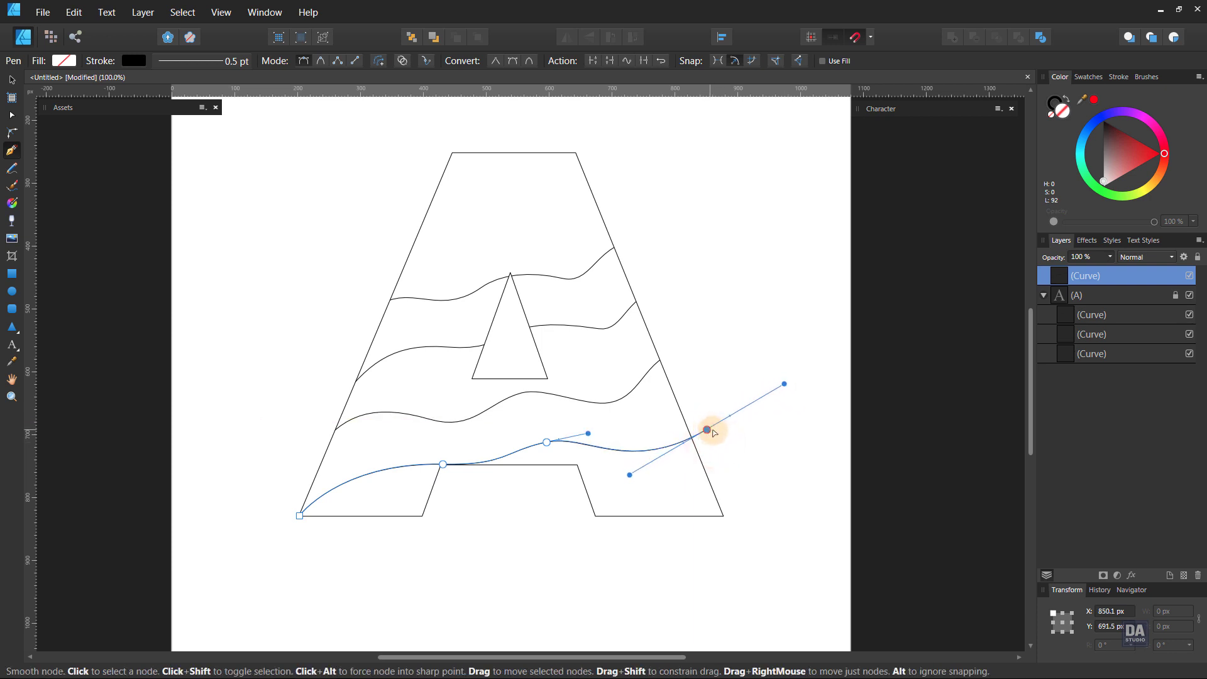
Close the fourth wave path below the letter, clip it inside the A layer and deselect it.
click(744, 535)
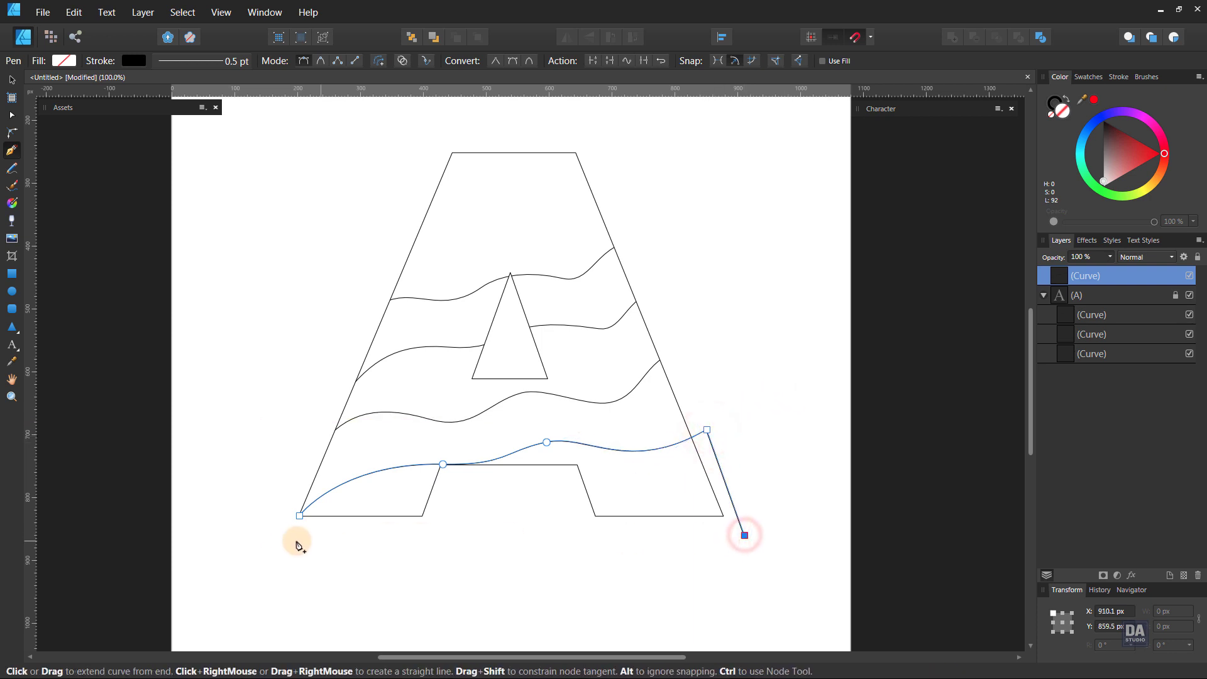
click(292, 536)
click(299, 515)
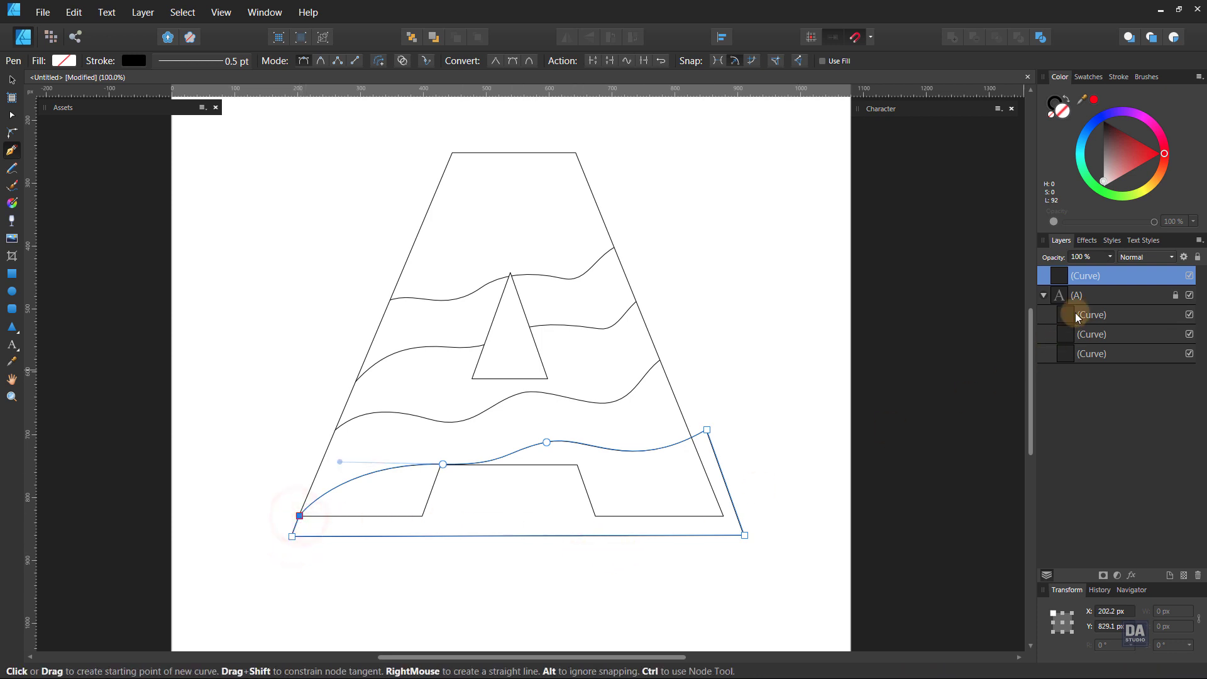
drag(1108, 278, 1104, 305)
click(832, 447)
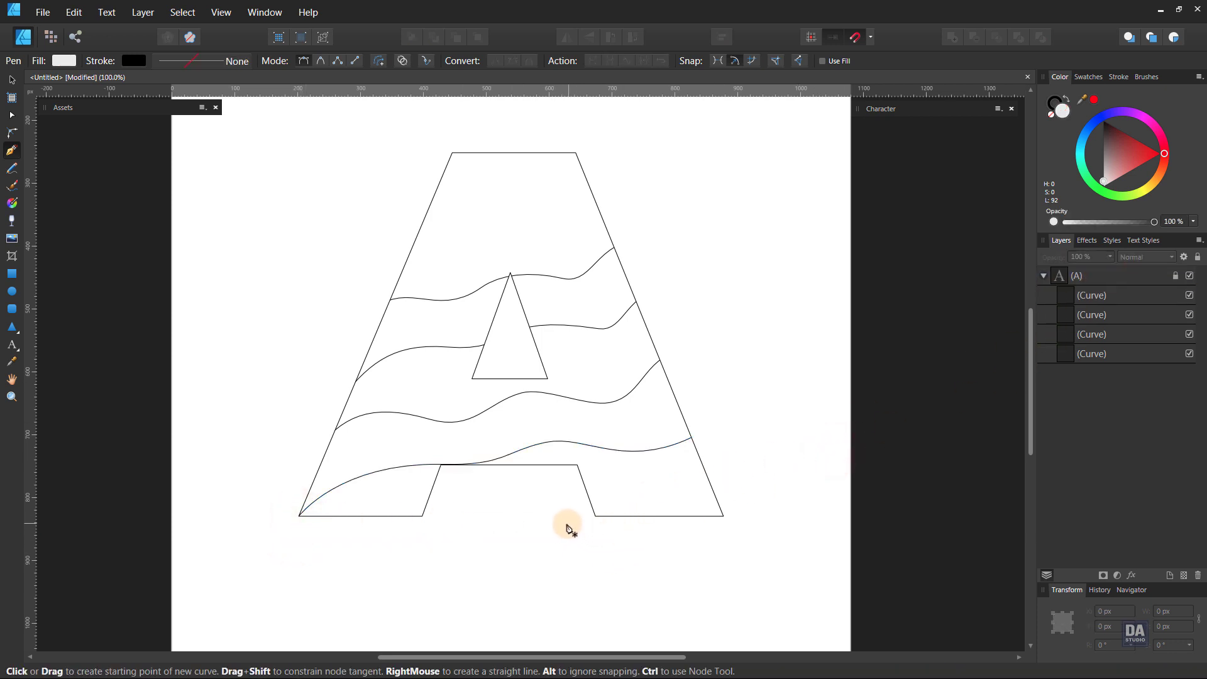
Draw an arc across the A's right leg, lower its end node slightly and remove that node's outgoing handle.
click(563, 526)
drag(724, 462, 842, 462)
drag(724, 462, 725, 476)
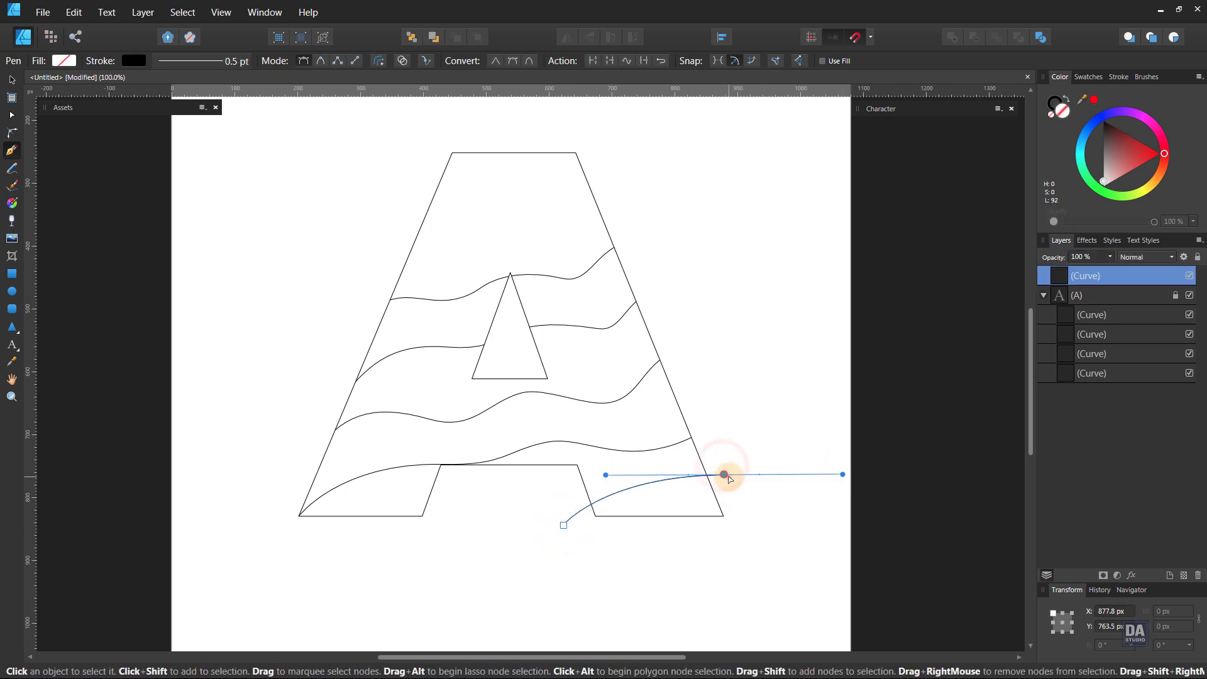
key(Escape)
ctrl+click(725, 476)
ctrl+click(725, 476)
click(725, 475)
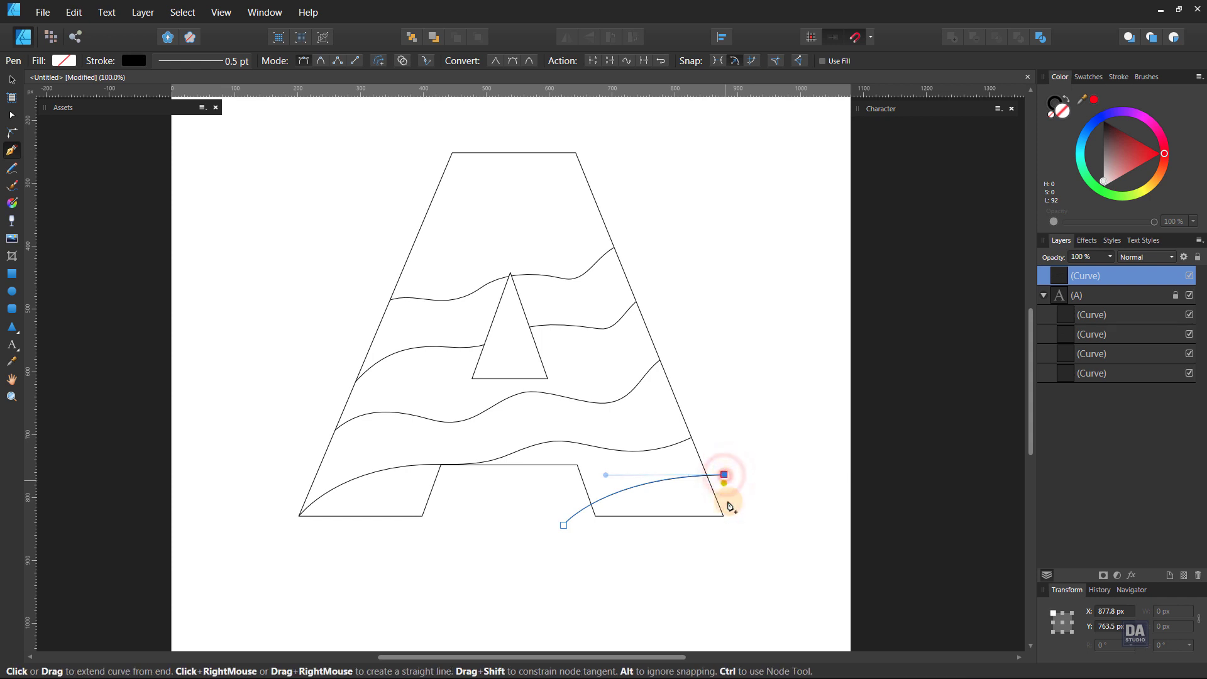
Close the right-leg arc into a shape below the letter, clip it inside the A layer and deselect it.
click(737, 536)
click(563, 524)
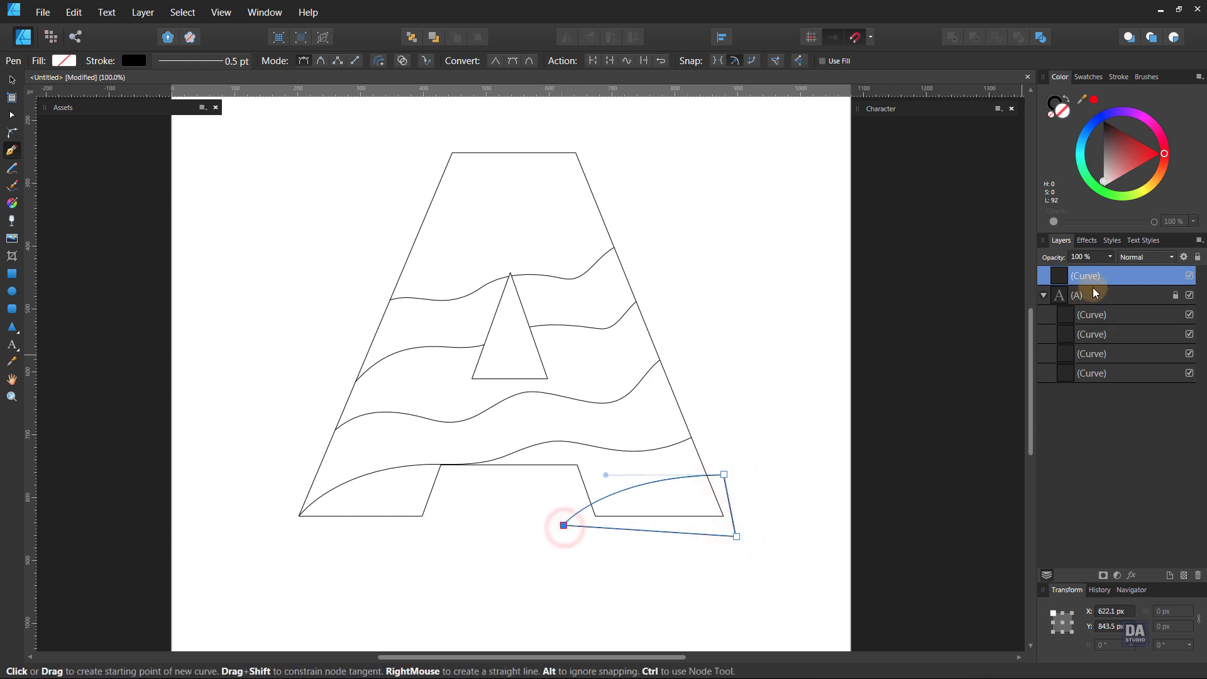
drag(1106, 275, 1107, 298)
ctrl+click(748, 442)
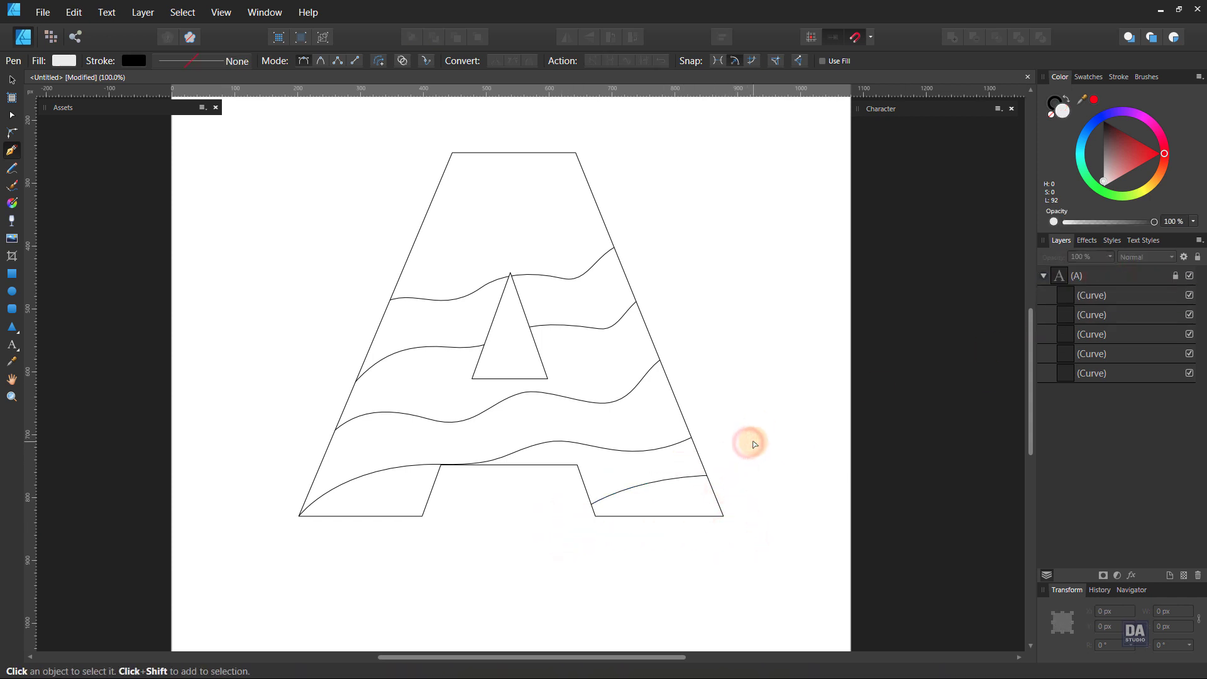
Fill the A layer with the pink-to-yellow gradient from the Fancy Gradient swatches.
key(v)
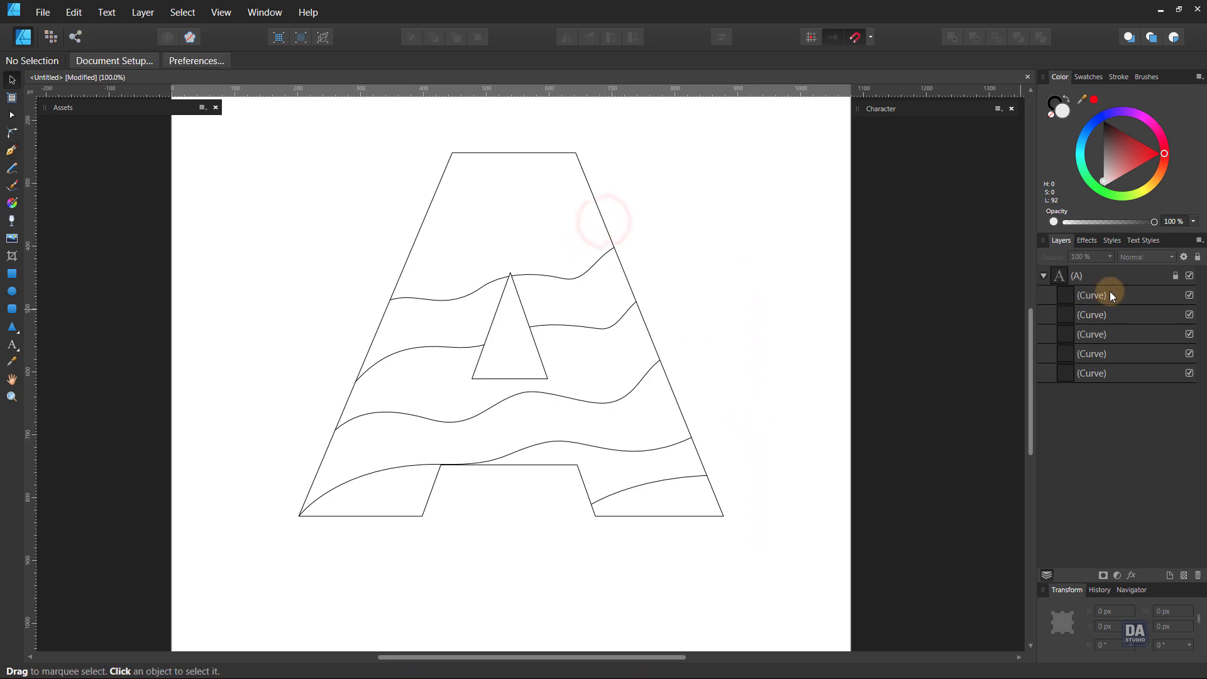
click(1156, 271)
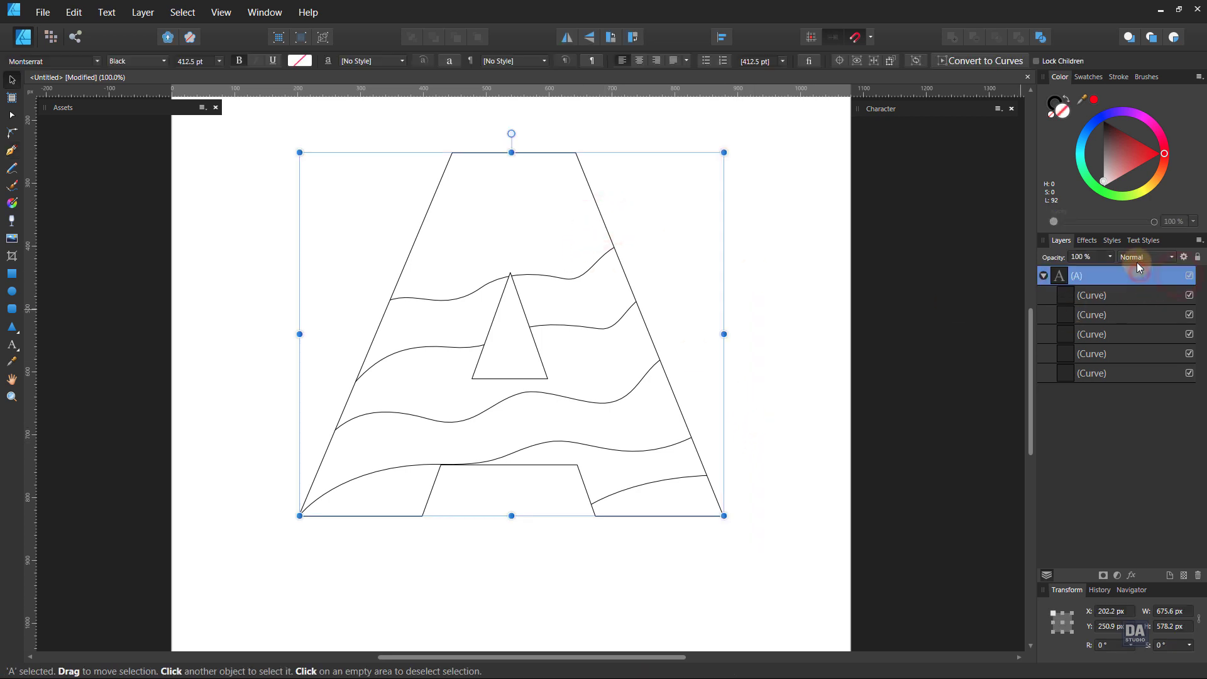
click(1088, 76)
click(1097, 147)
click(1077, 210)
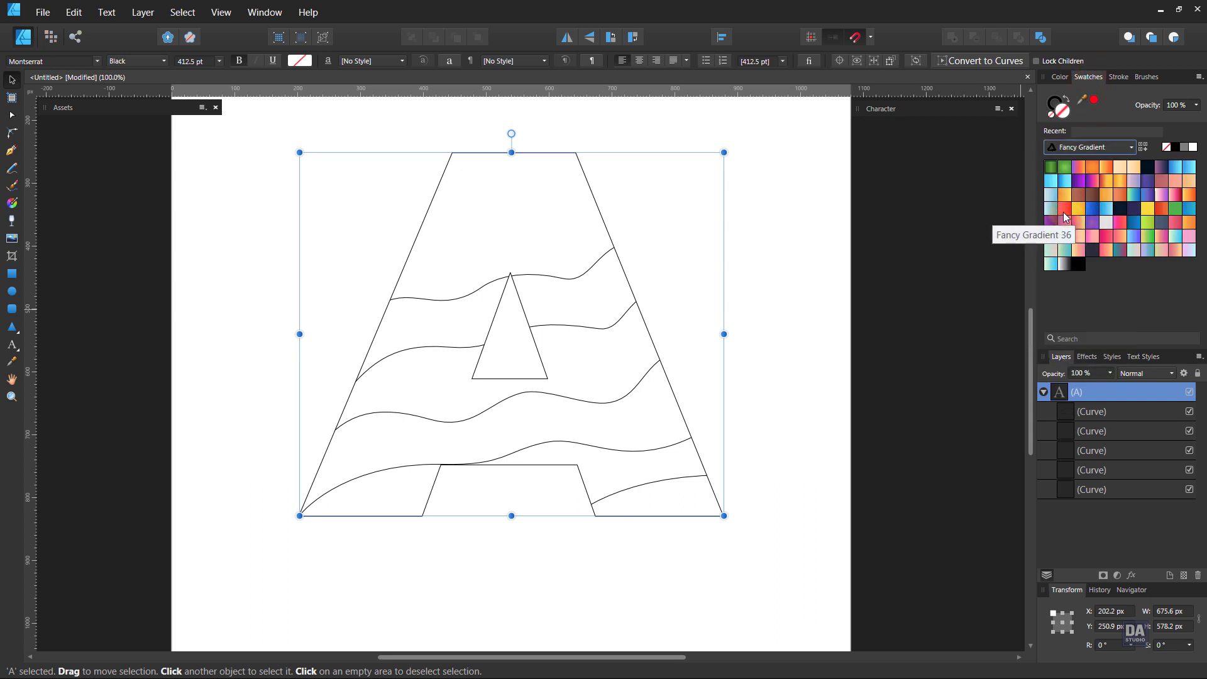
click(1081, 181)
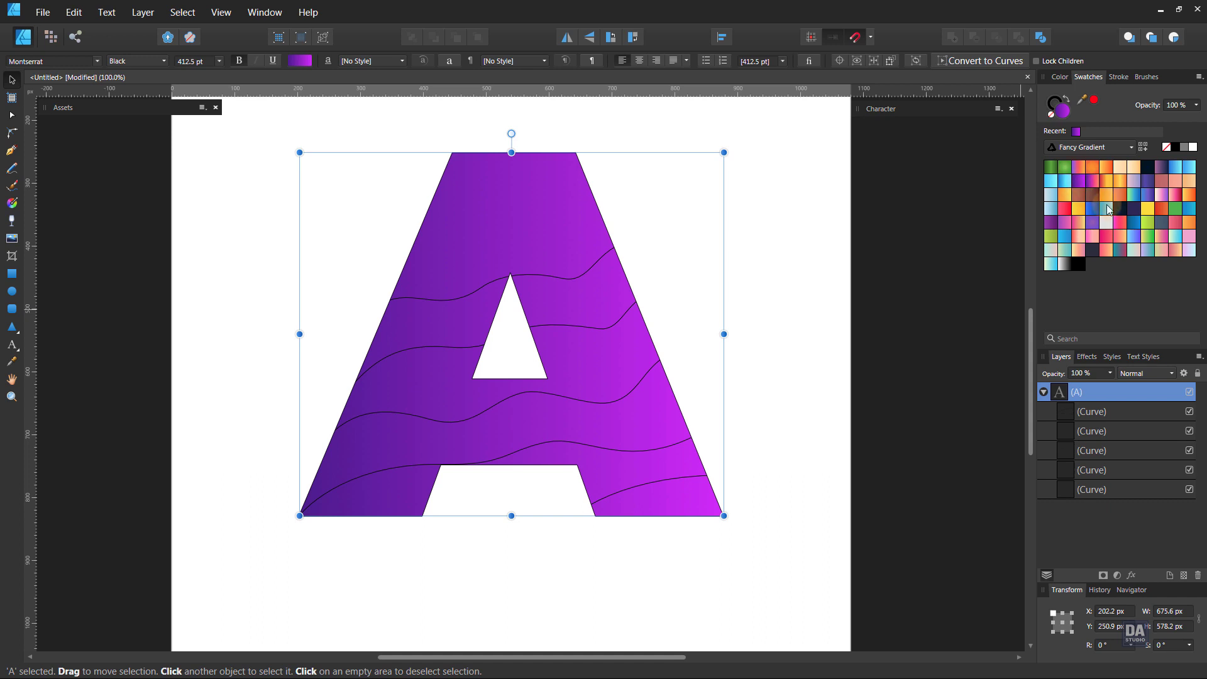
click(1163, 236)
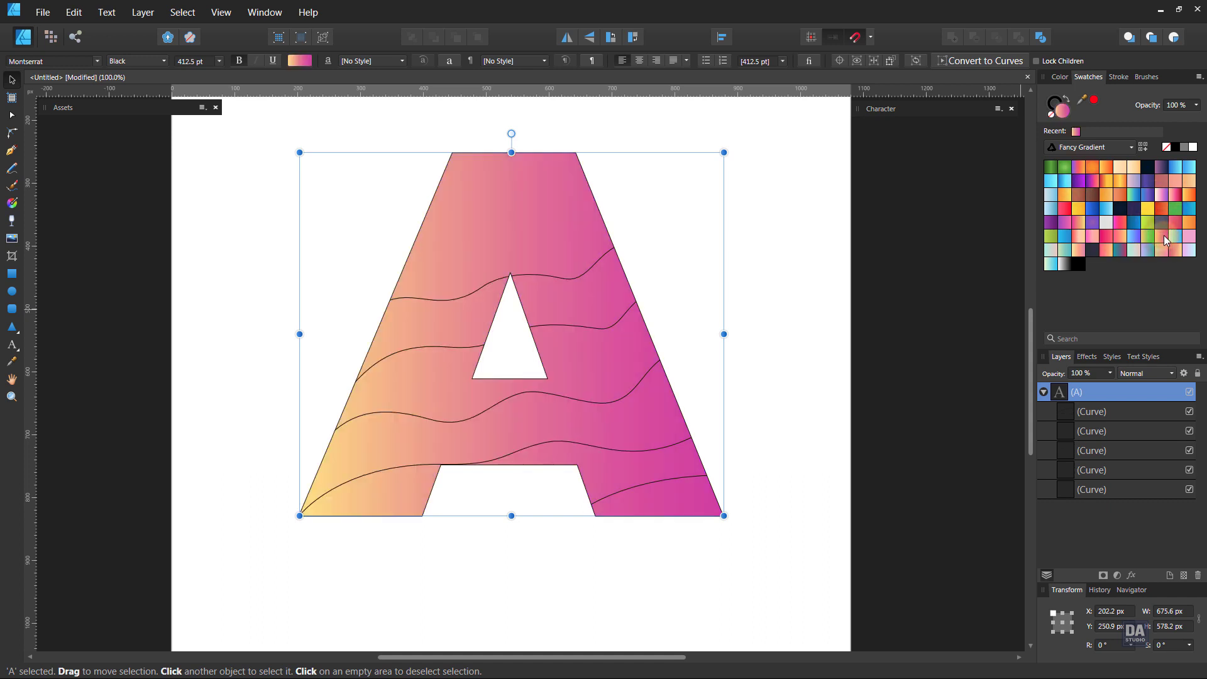
click(1118, 234)
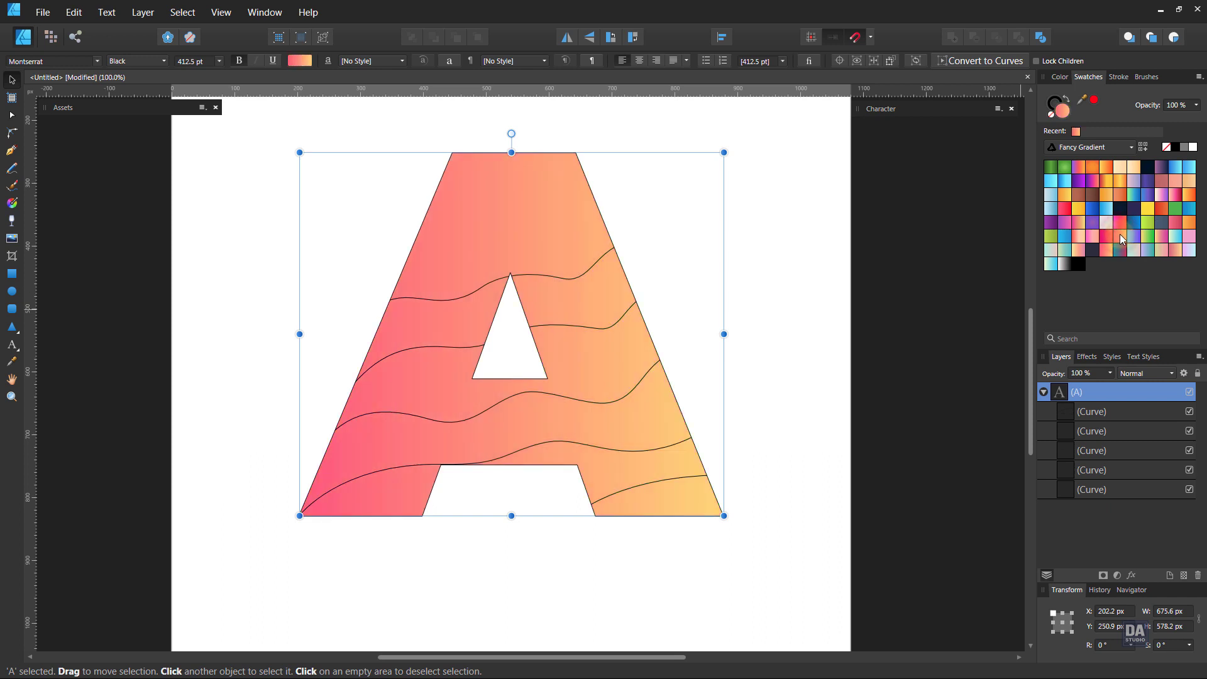
Run the A's gradient diagonally, with the pink stop beyond the upper left and the yellow stop below the right leg.
key(g)
drag(669, 555, 638, 536)
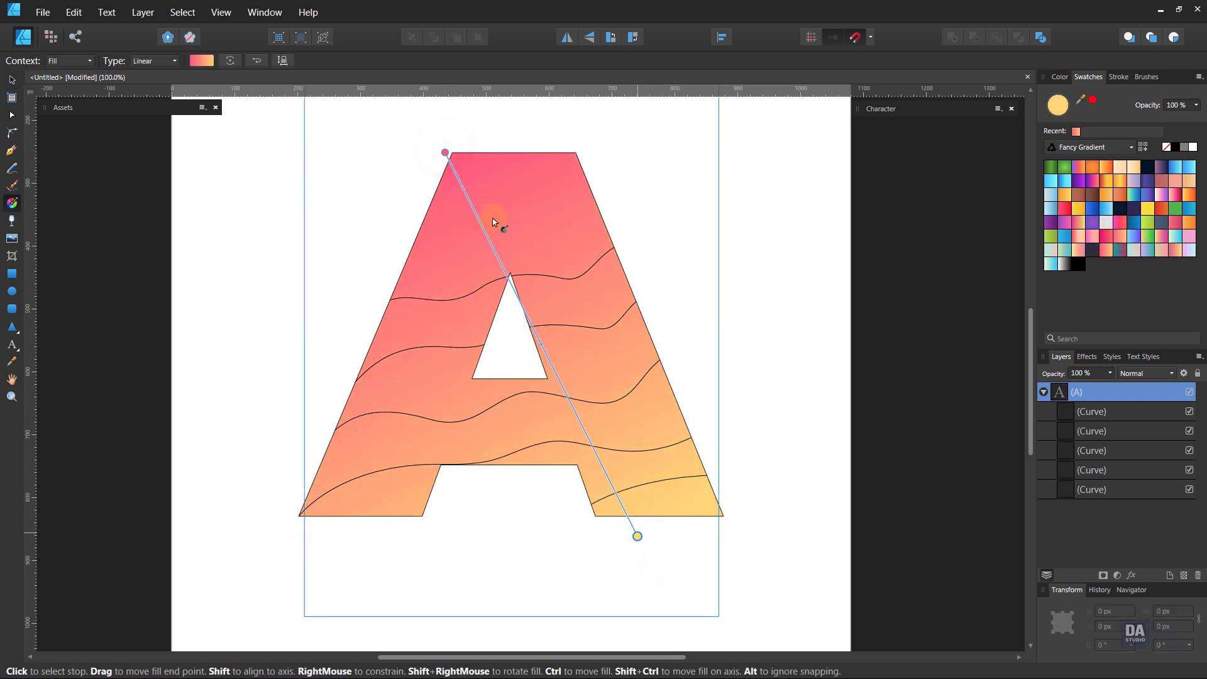
drag(444, 152, 400, 113)
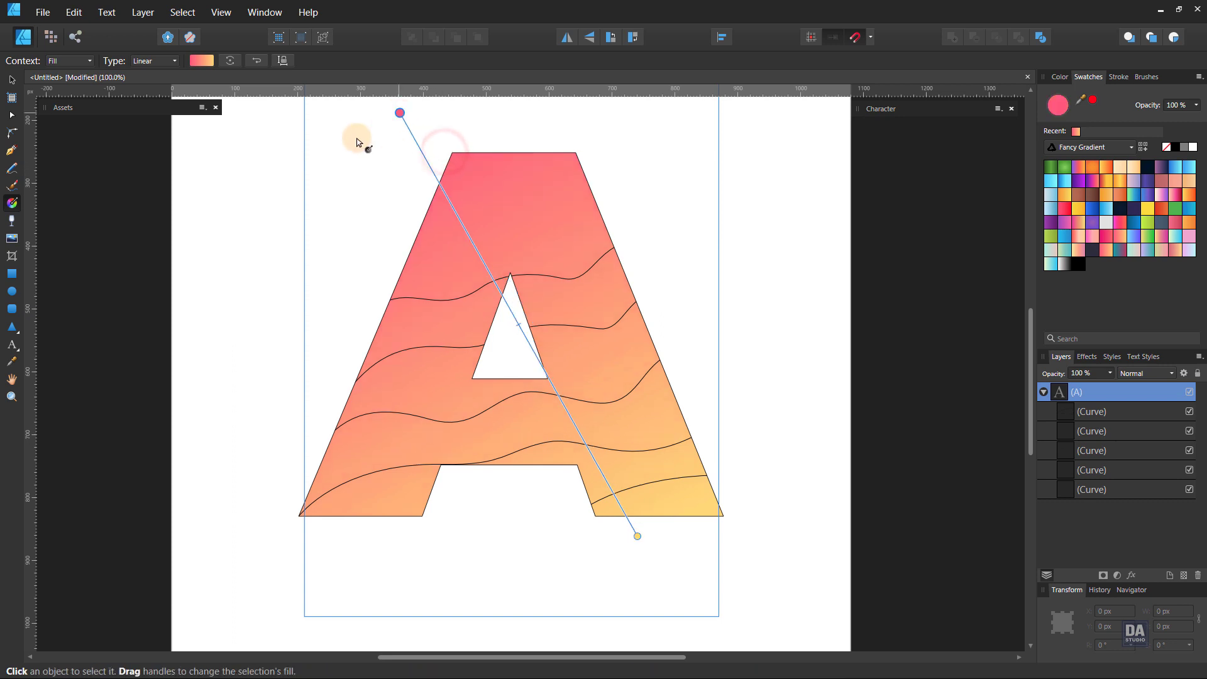
click(12, 80)
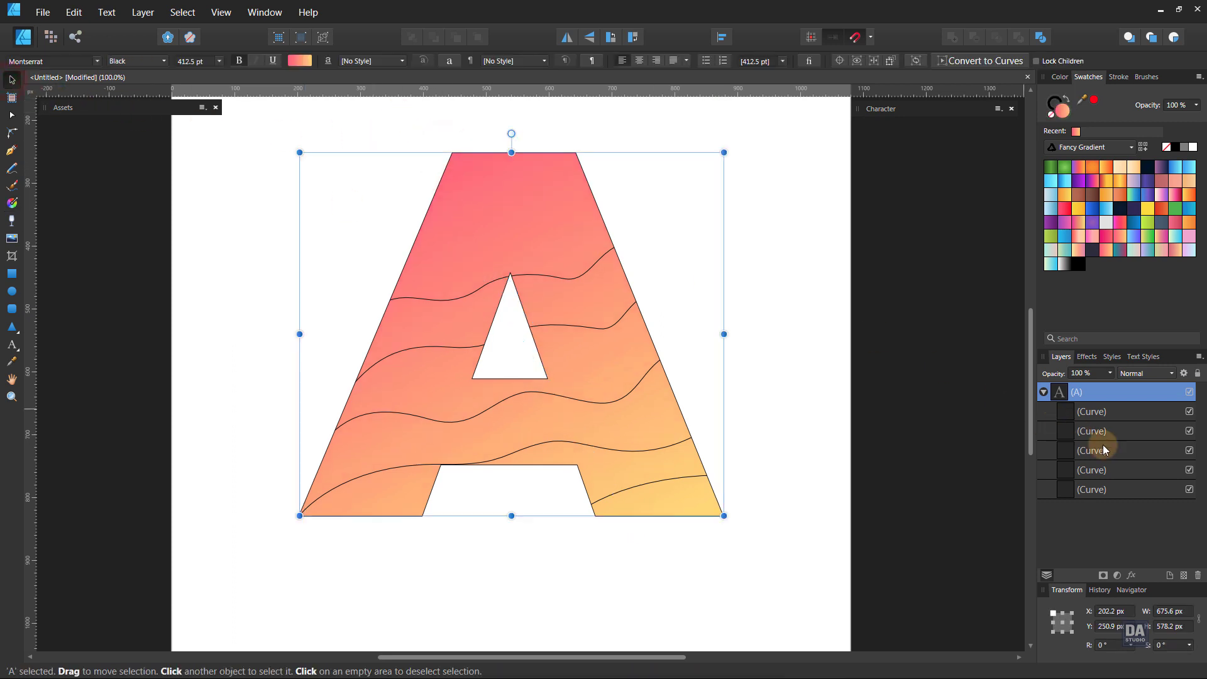
Remove the stroke from all five clipped curves and fill them with the white-to-transparent gradient from the Fancy Gradient swatches.
click(1086, 494)
shift+click(1087, 415)
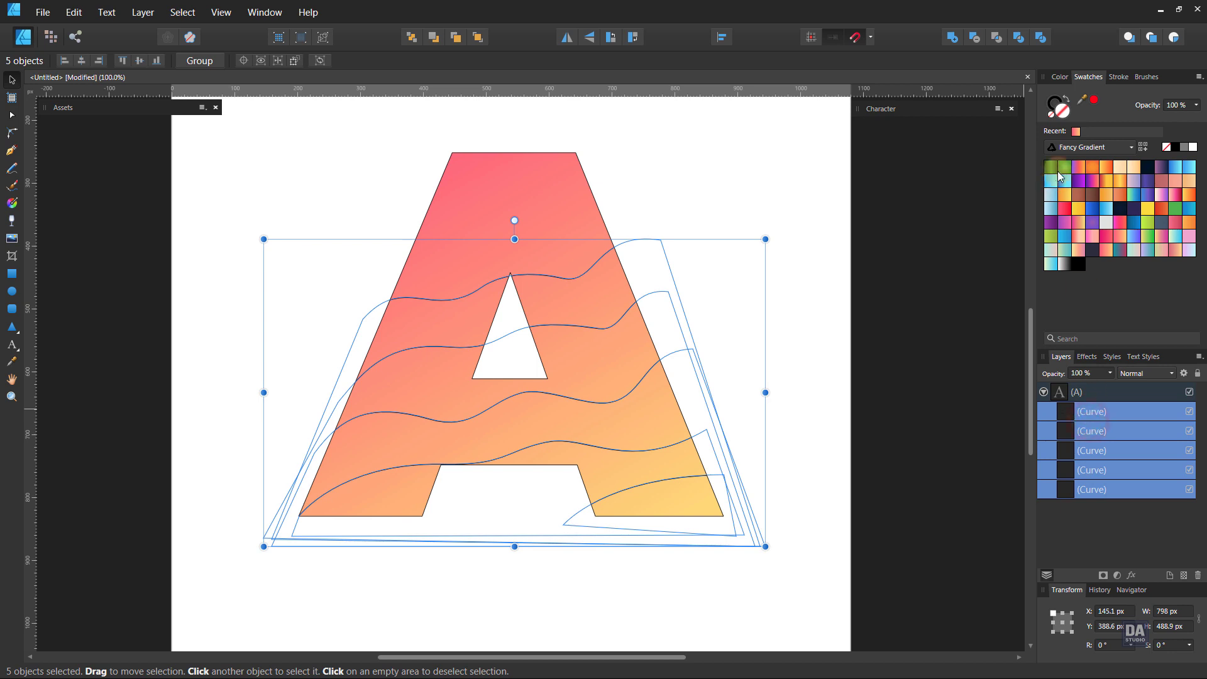
click(1046, 112)
click(1059, 116)
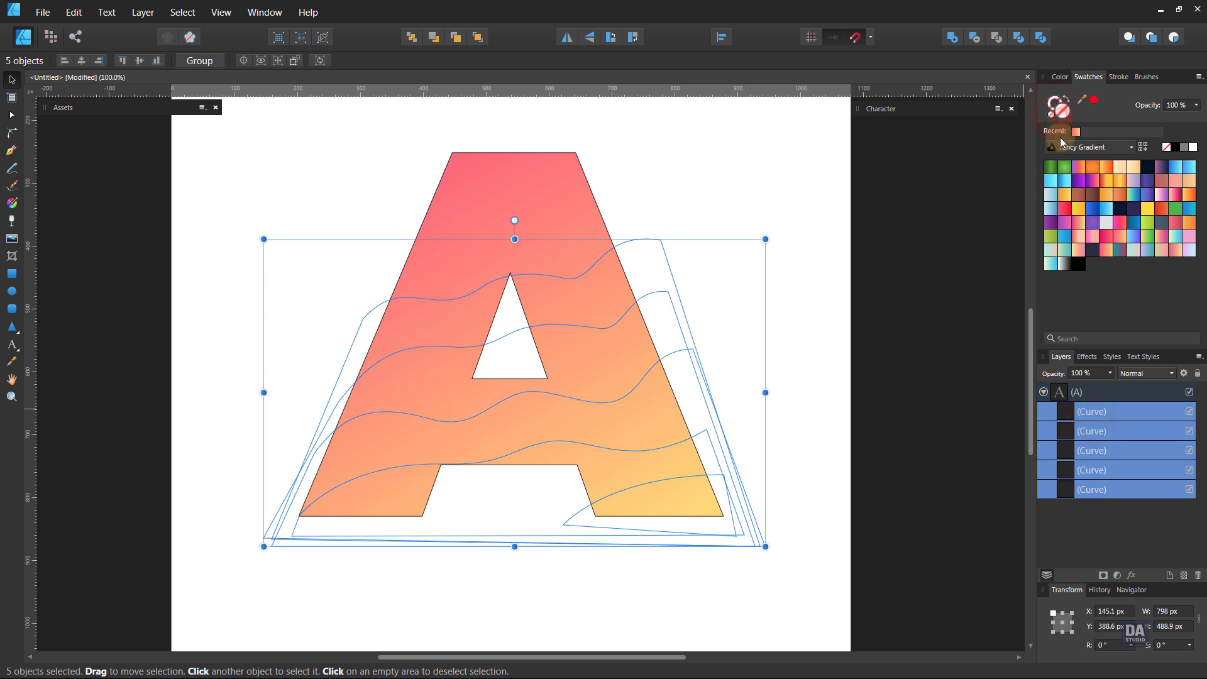
click(1065, 265)
click(818, 439)
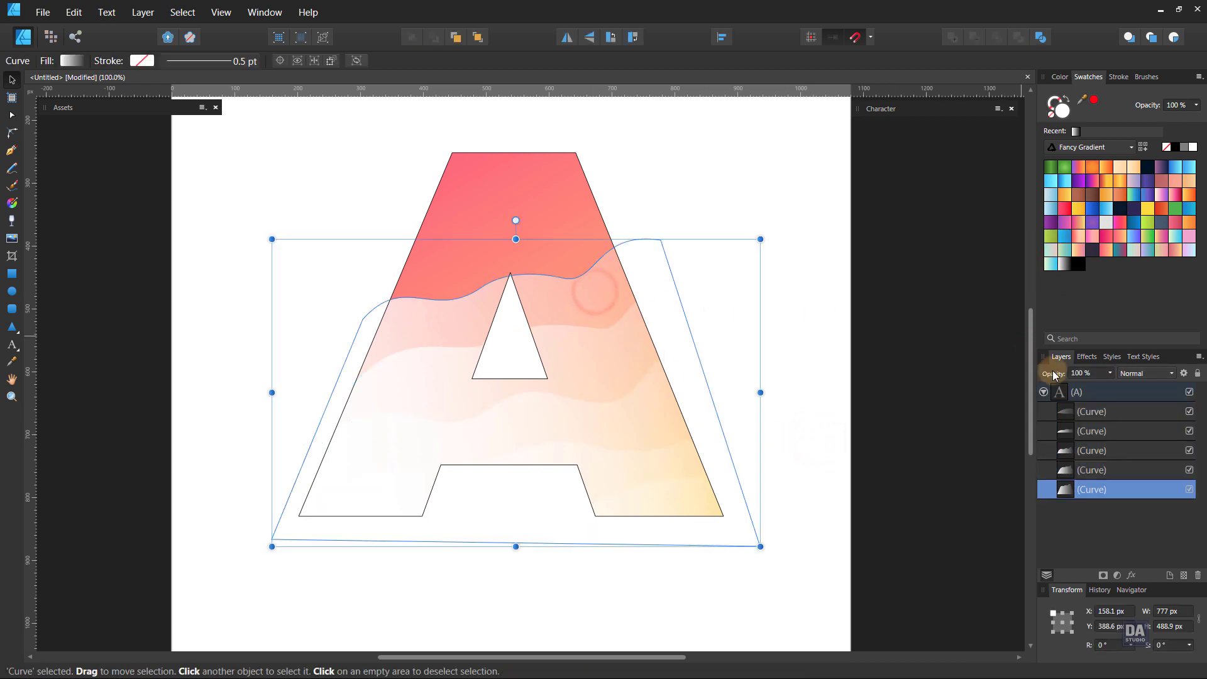
Set the blend mode of the largest wave, the lowest curve inside the A layer, to Overlay.
click(1128, 379)
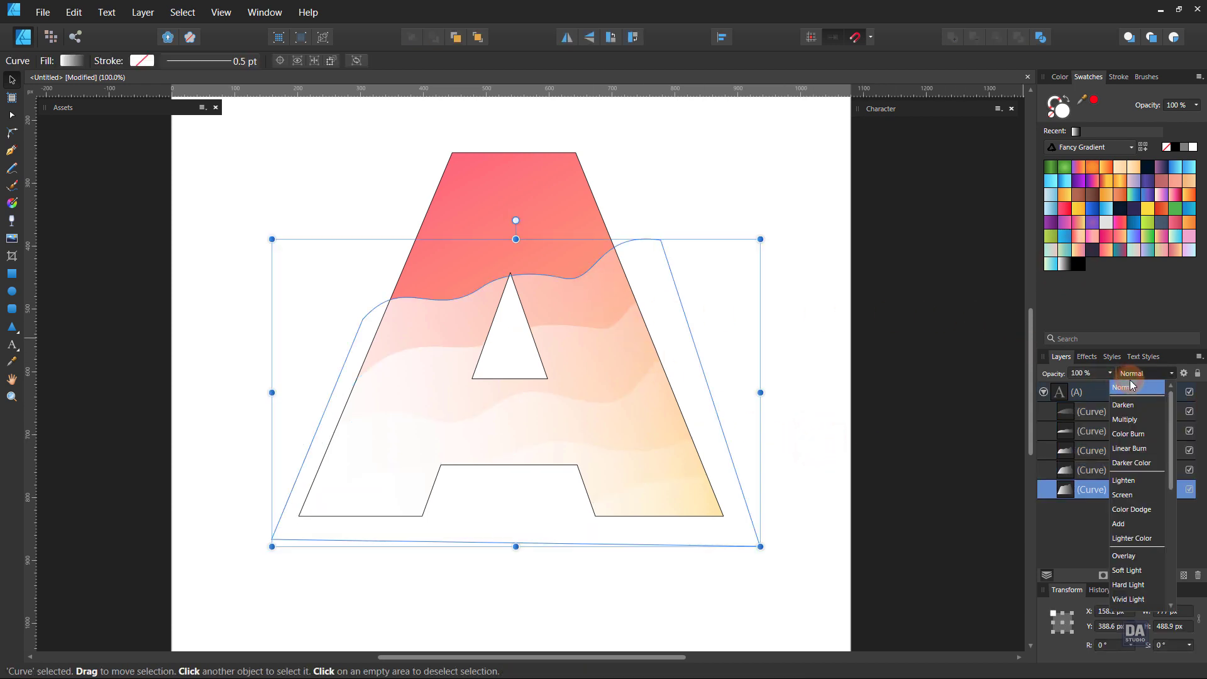
click(1135, 558)
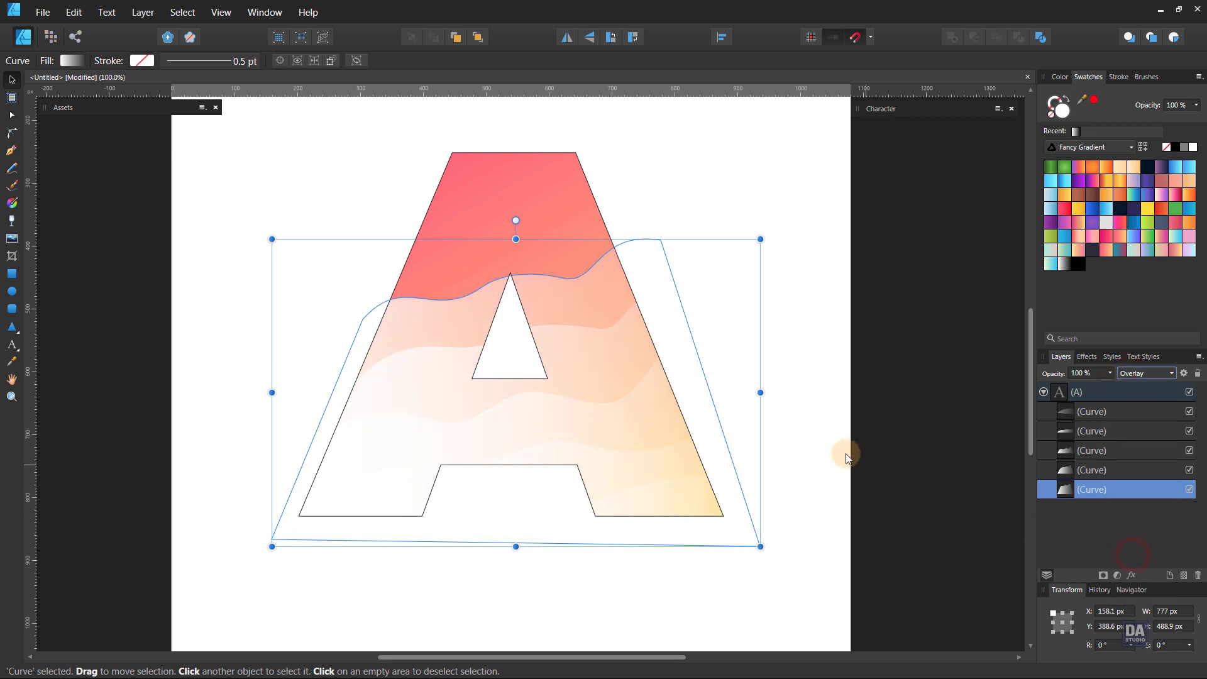
Run the fill gradients of the three largest waves diagonally from below the A up into the letter, with the transparent stop uppermost.
click(13, 204)
drag(635, 617, 509, 179)
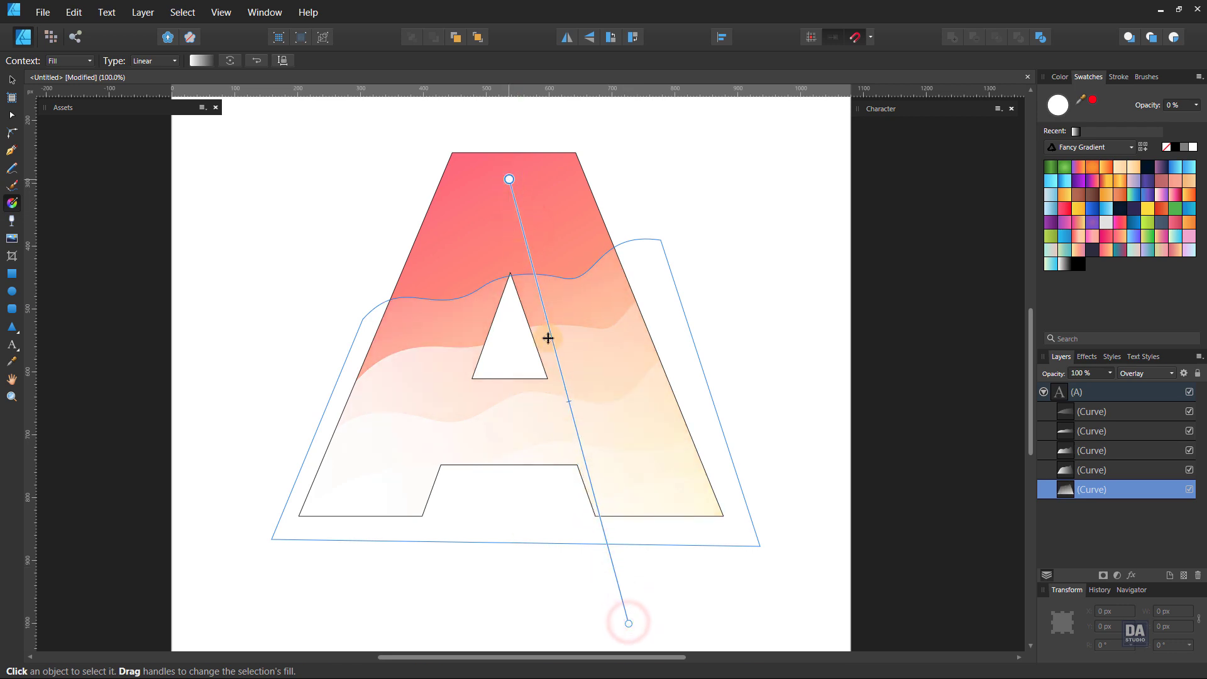
click(573, 377)
drag(616, 635, 499, 260)
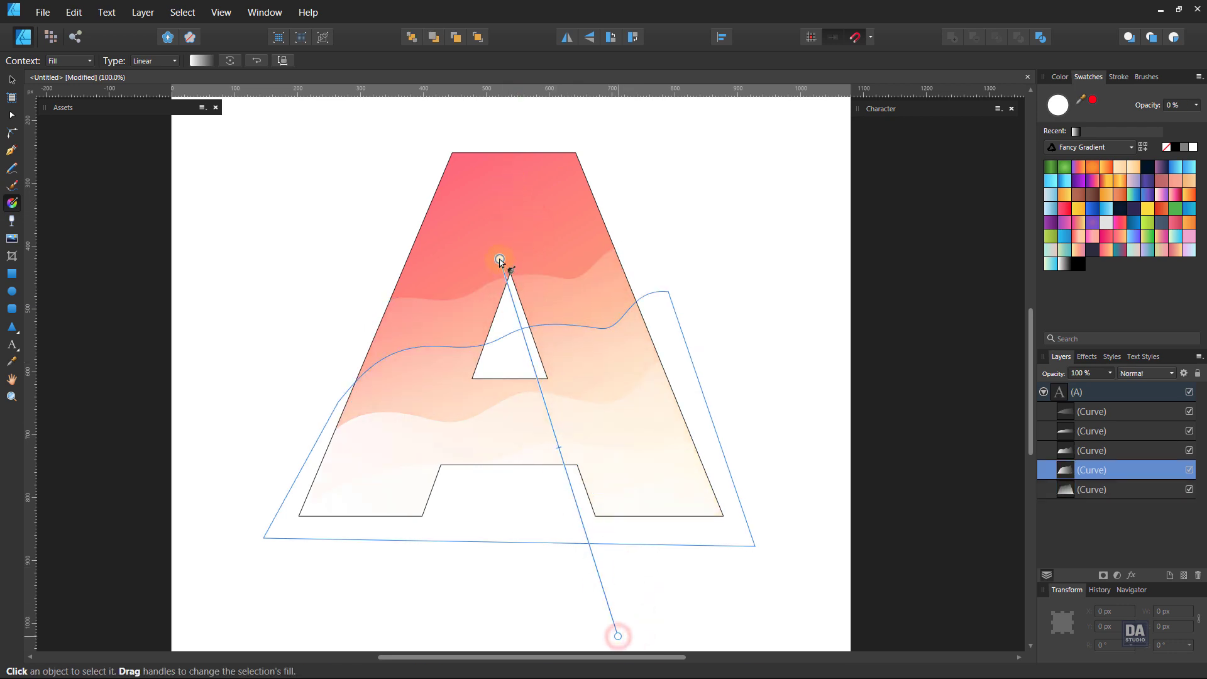
click(595, 432)
drag(647, 625, 539, 340)
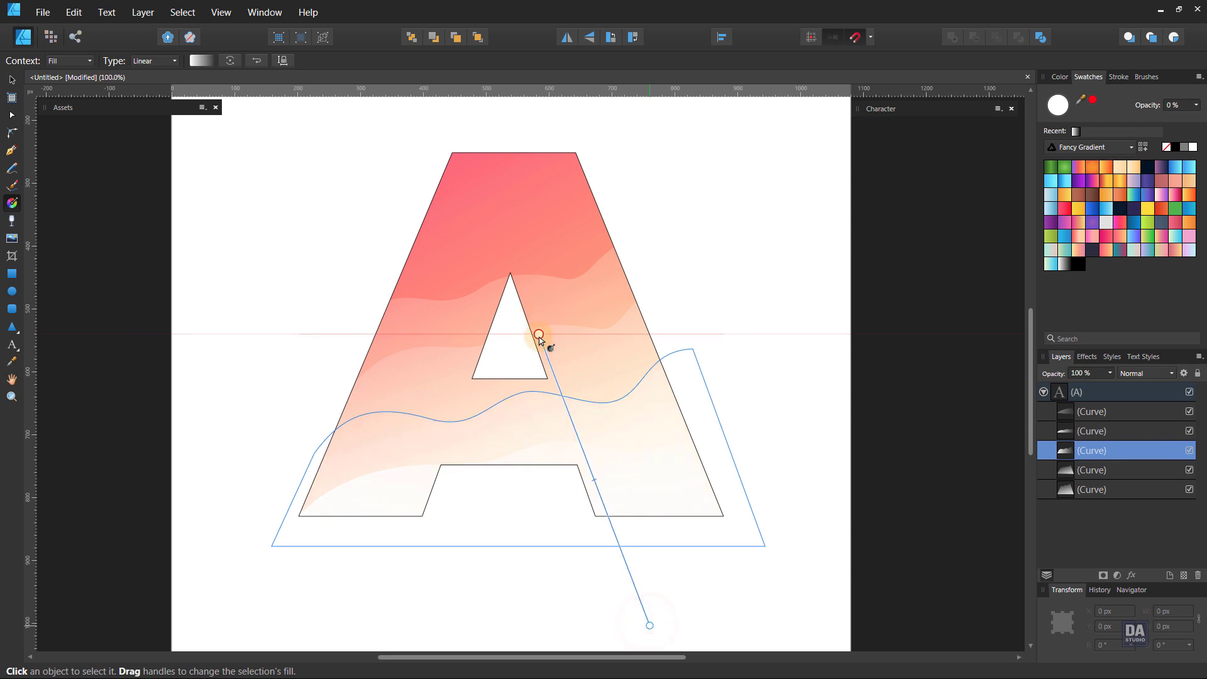
Redraw the fill gradients of the second- and third-largest waves diagonally downward, starting above each wave in the upper part of the A.
click(566, 354)
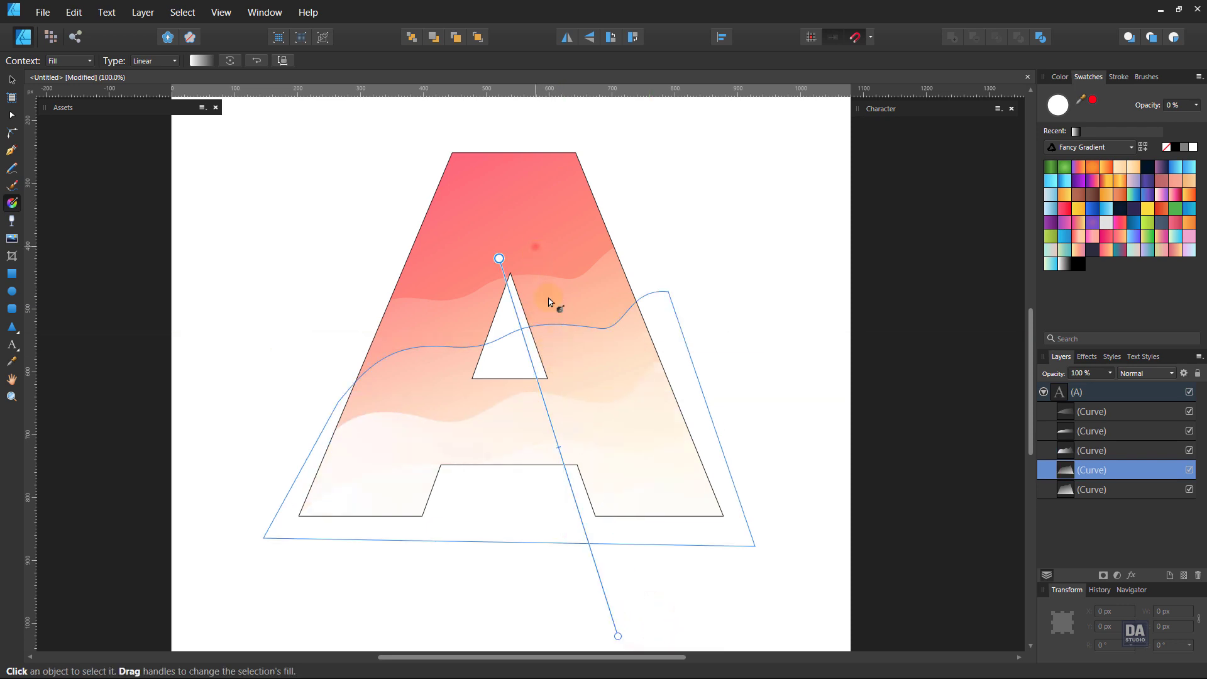
drag(535, 246, 639, 587)
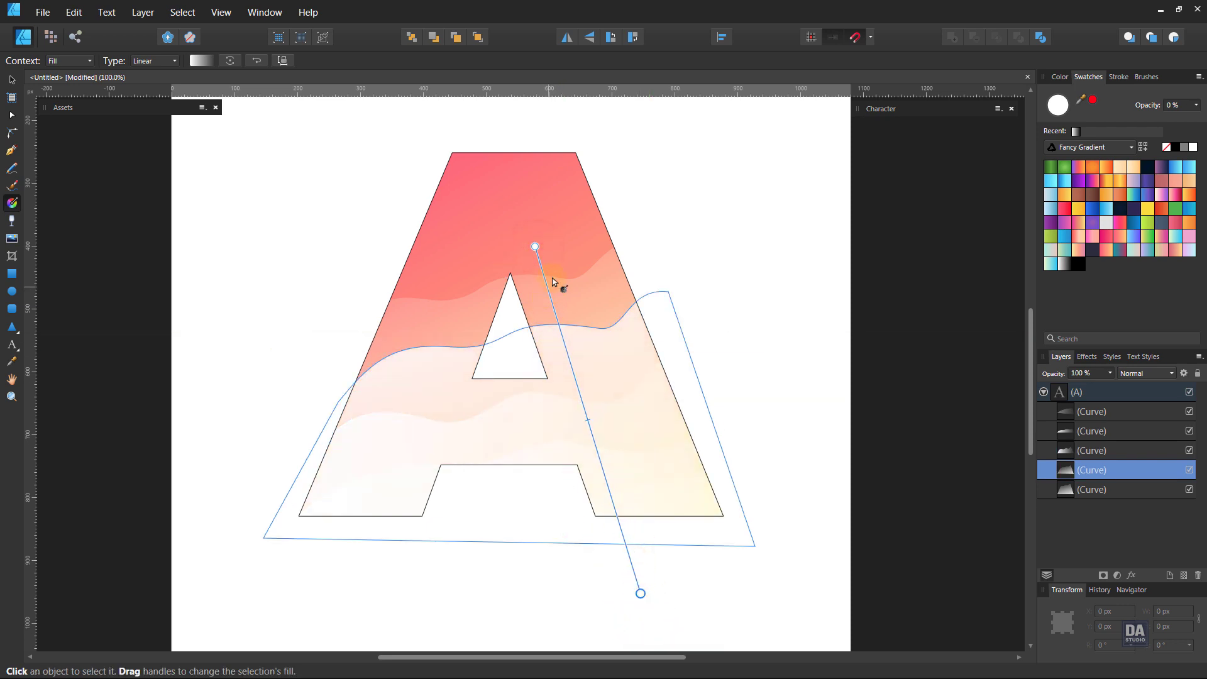
drag(535, 246, 509, 176)
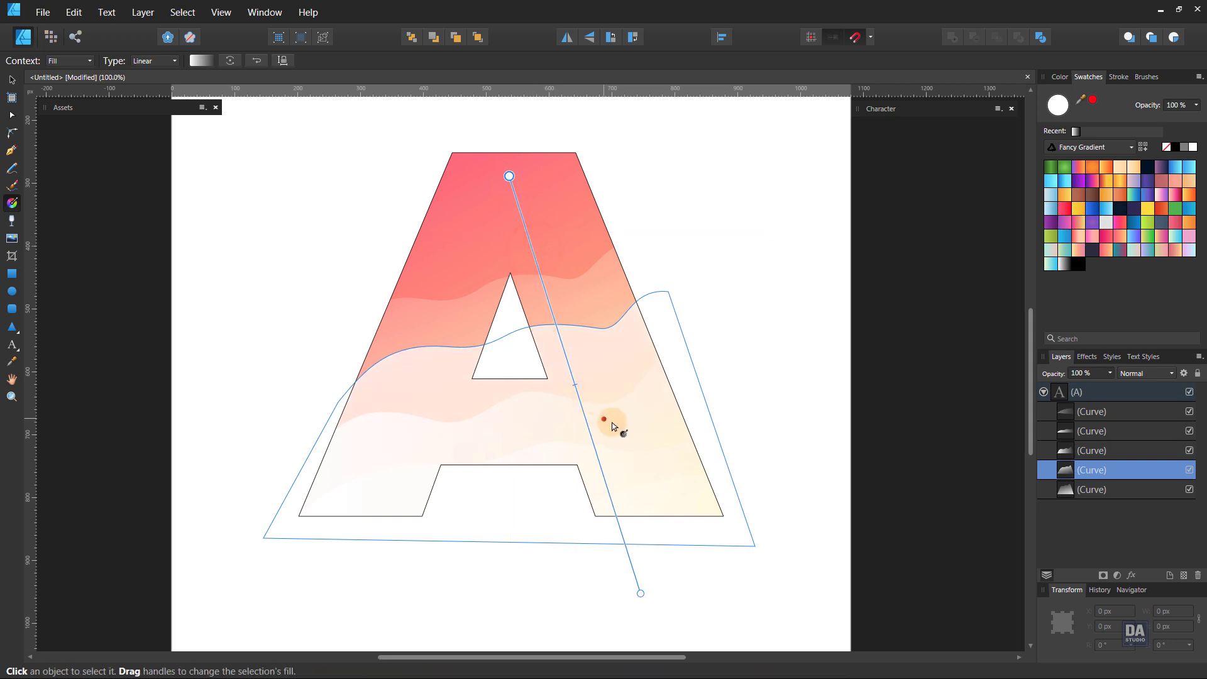
click(613, 426)
drag(518, 233, 570, 462)
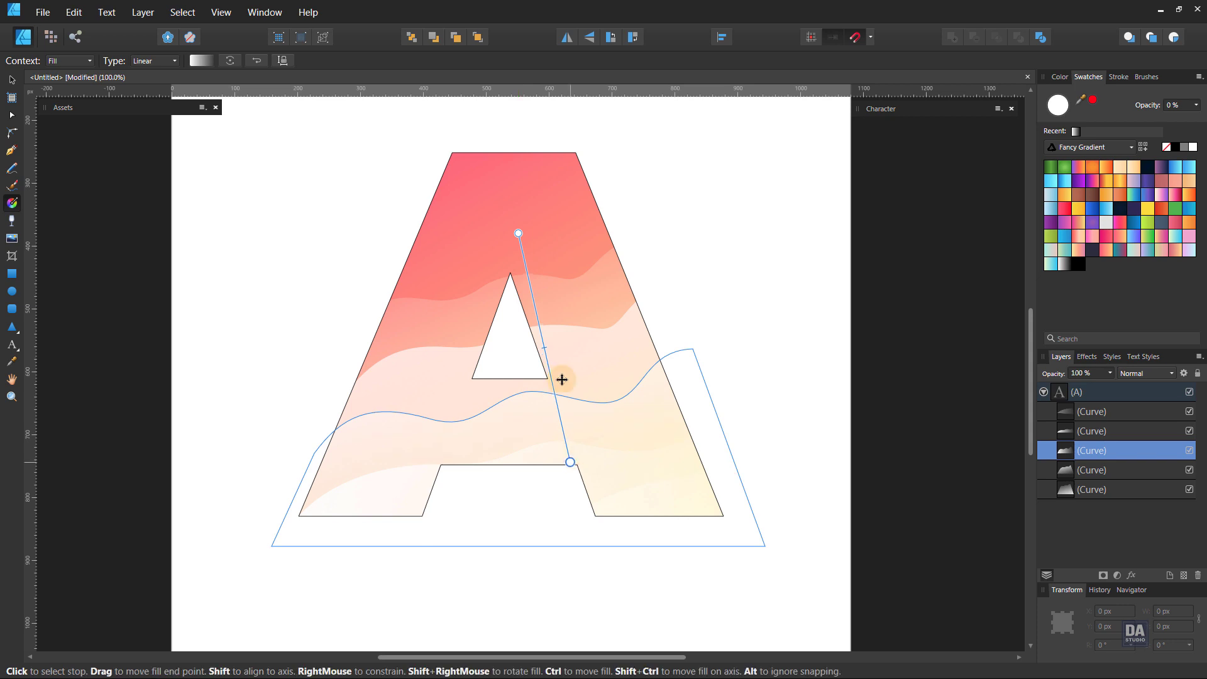
drag(518, 233, 524, 279)
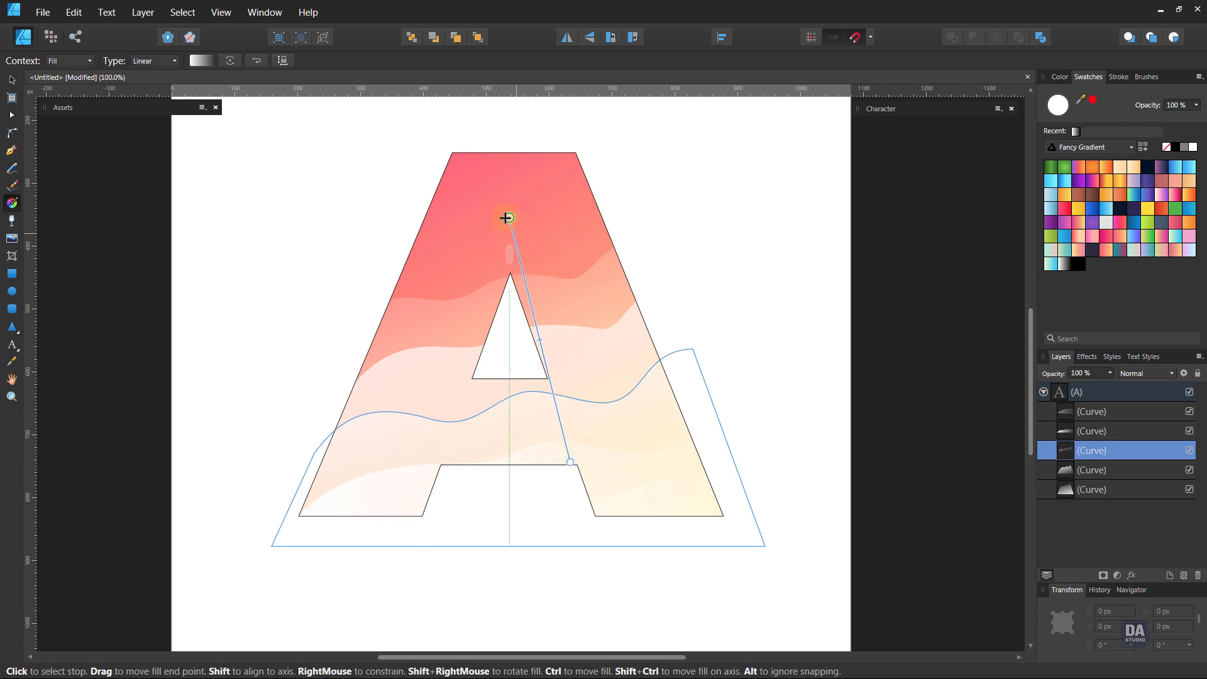
Run the fill gradients of the two smallest waves diagonally from below the A to just above each wave, and deselect.
click(640, 473)
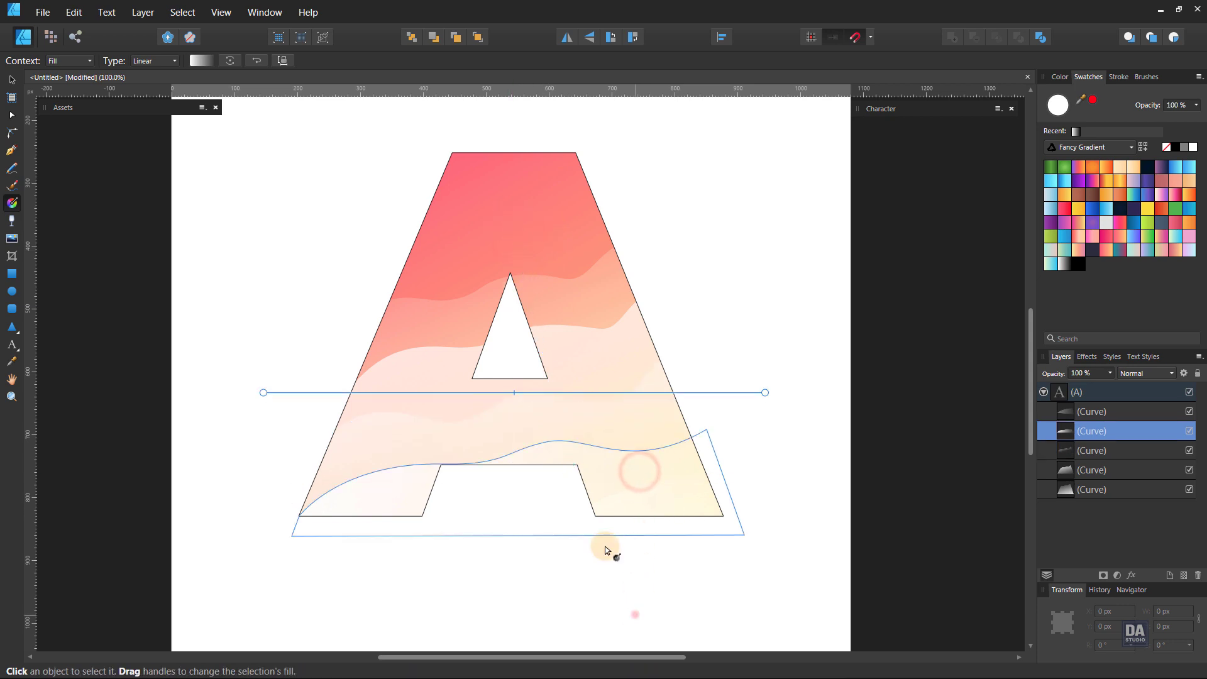
drag(635, 614, 542, 393)
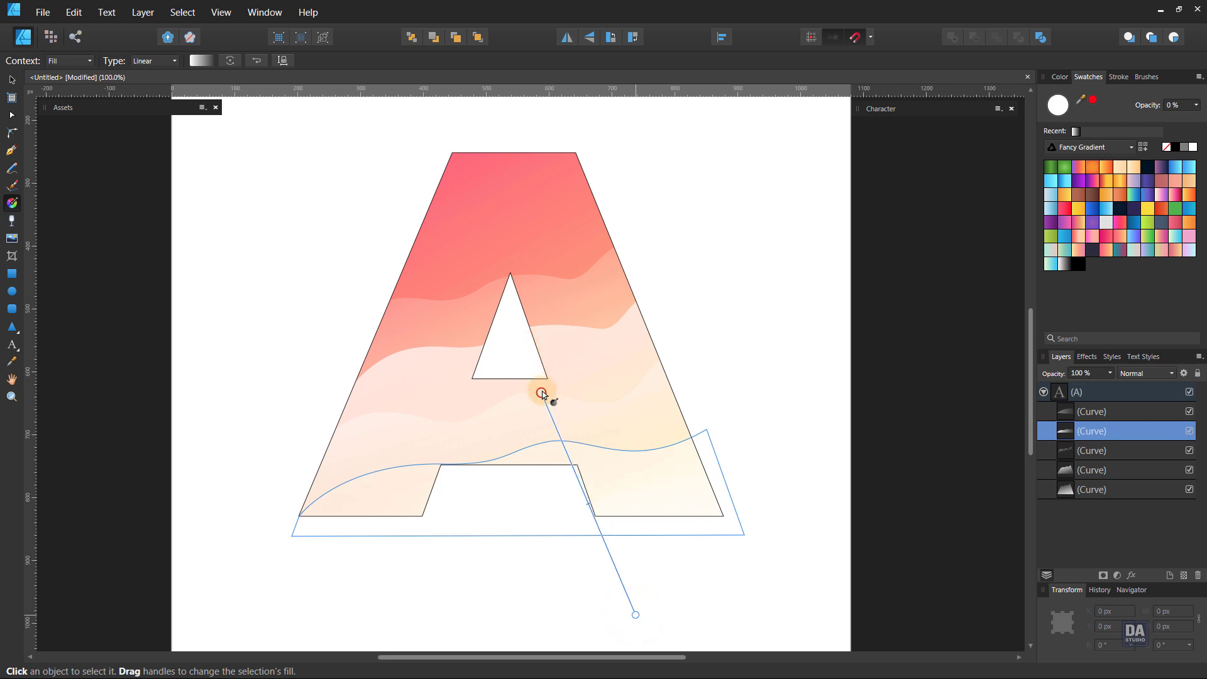
click(647, 503)
drag(735, 595, 651, 415)
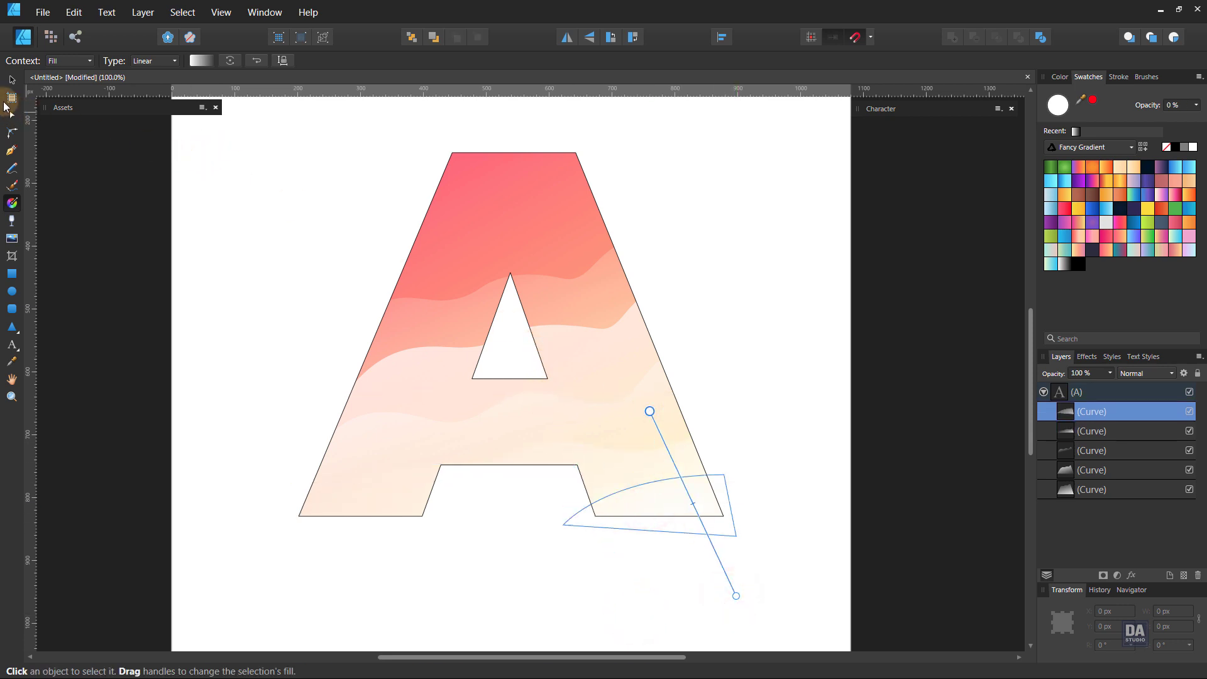
click(10, 82)
click(178, 268)
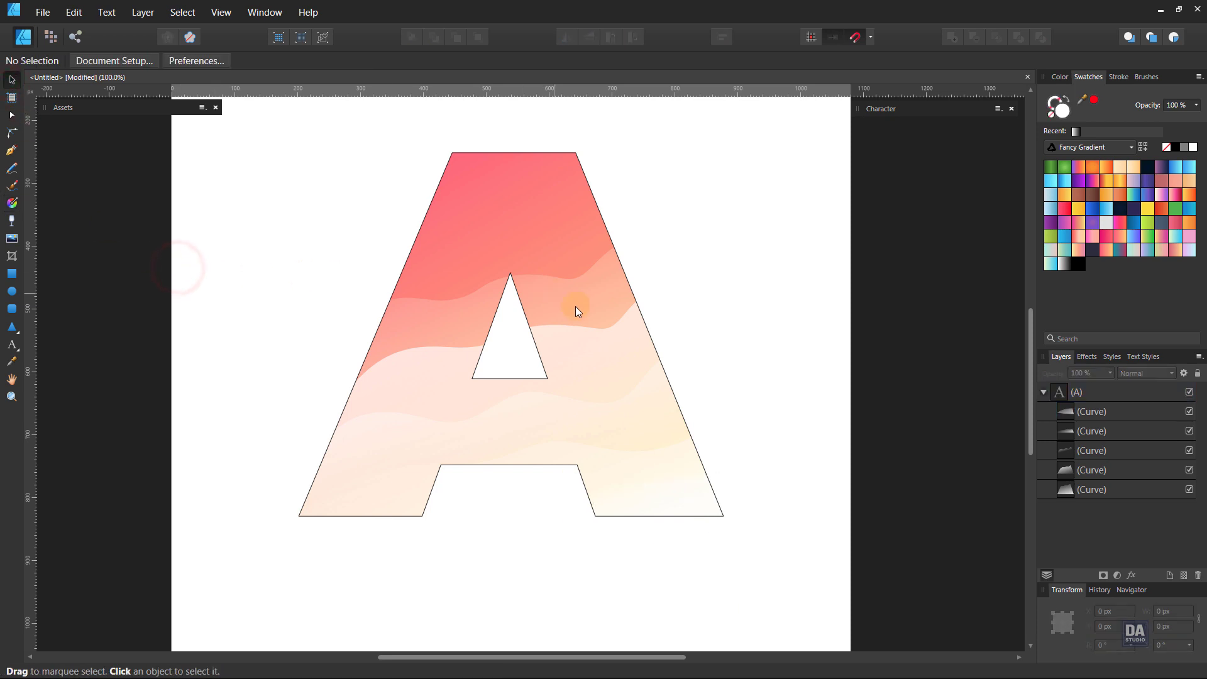
Lower the opacity of the two largest waves inside the A to 75 %.
click(591, 300)
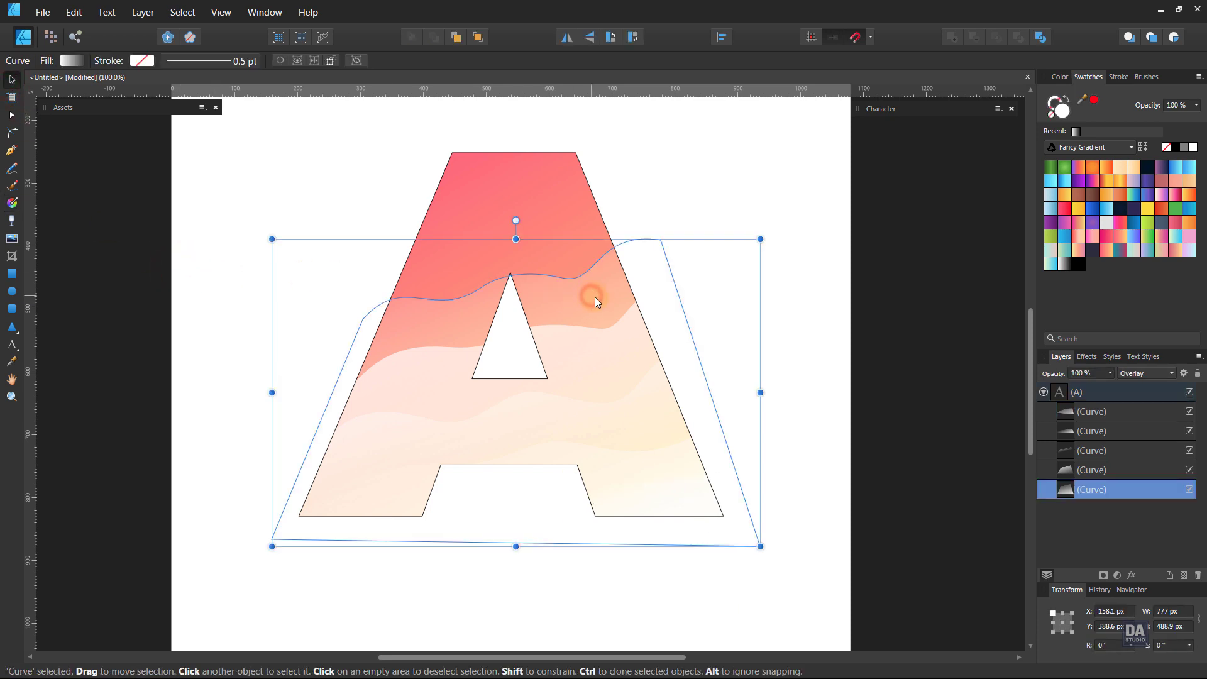
click(1111, 374)
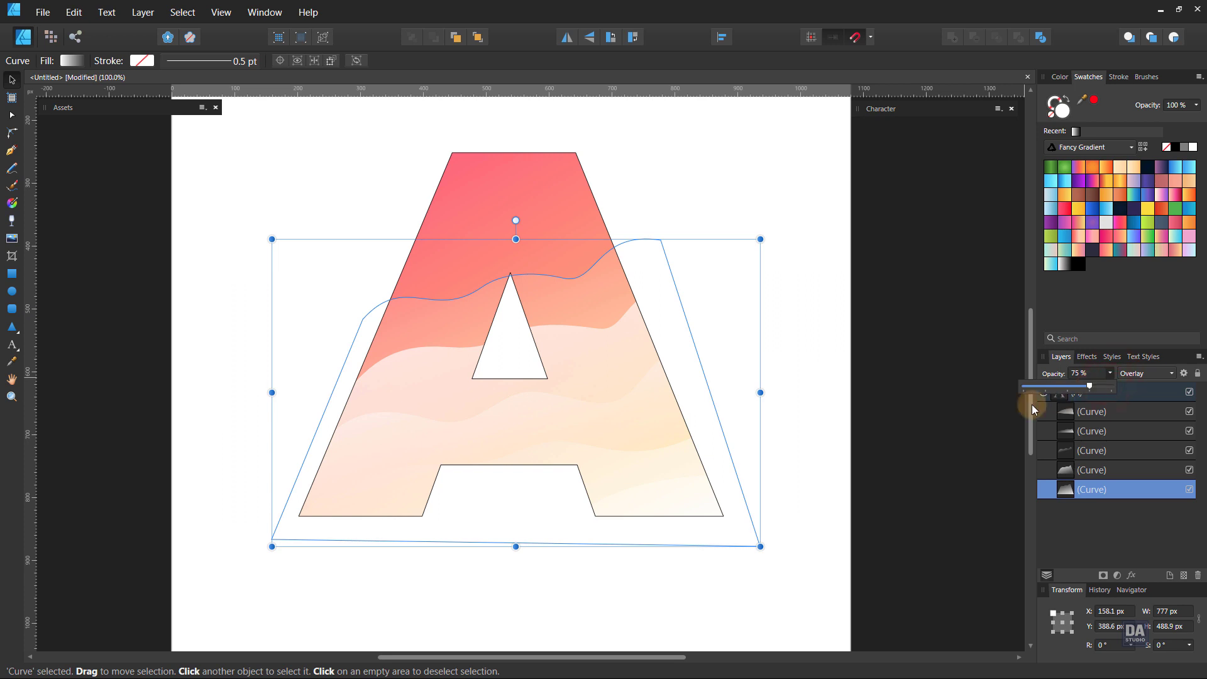
click(846, 431)
click(675, 492)
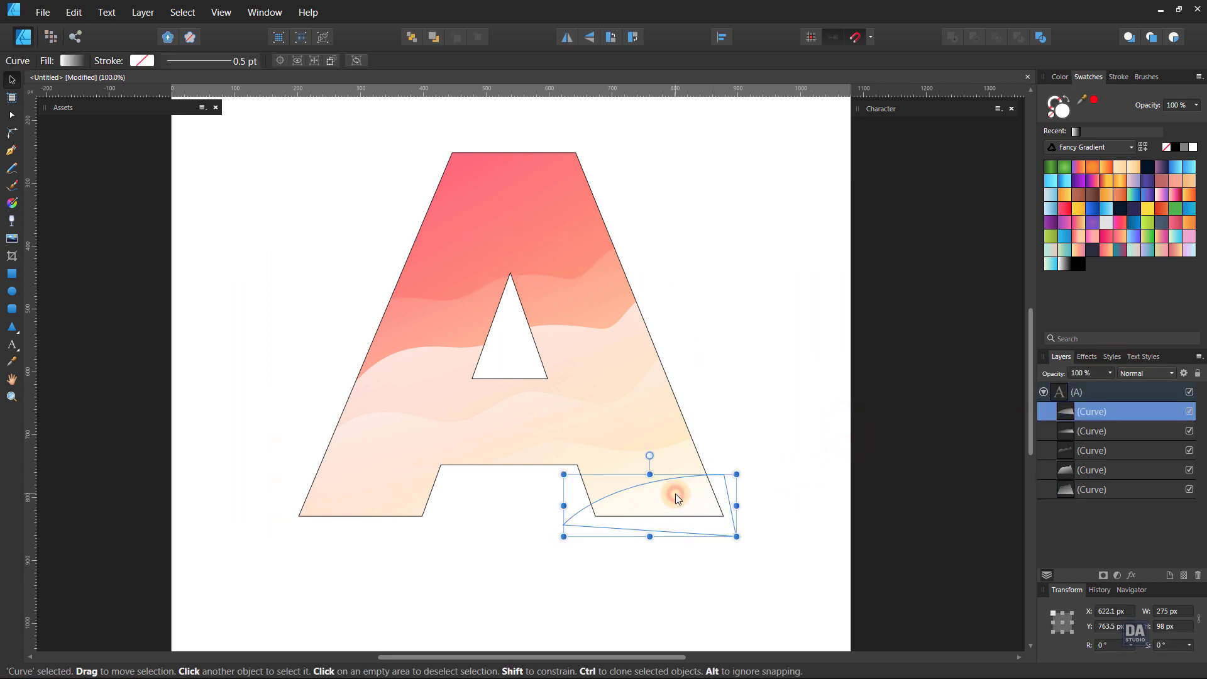
alt+click(636, 442)
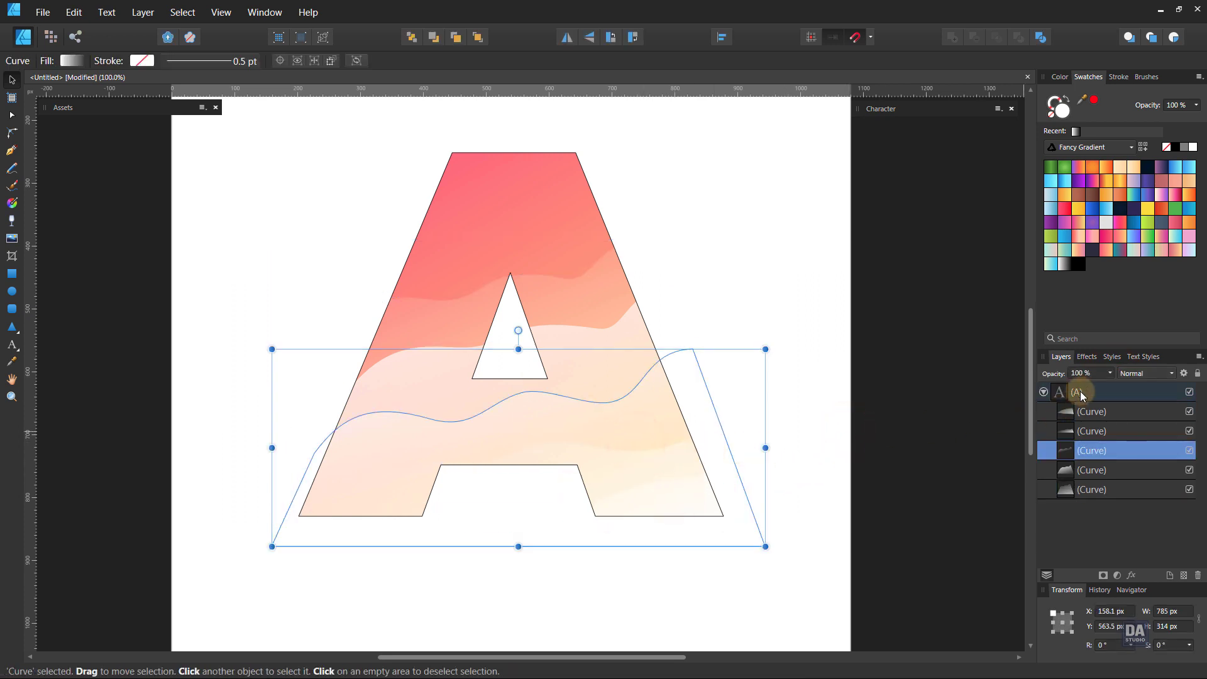
click(636, 364)
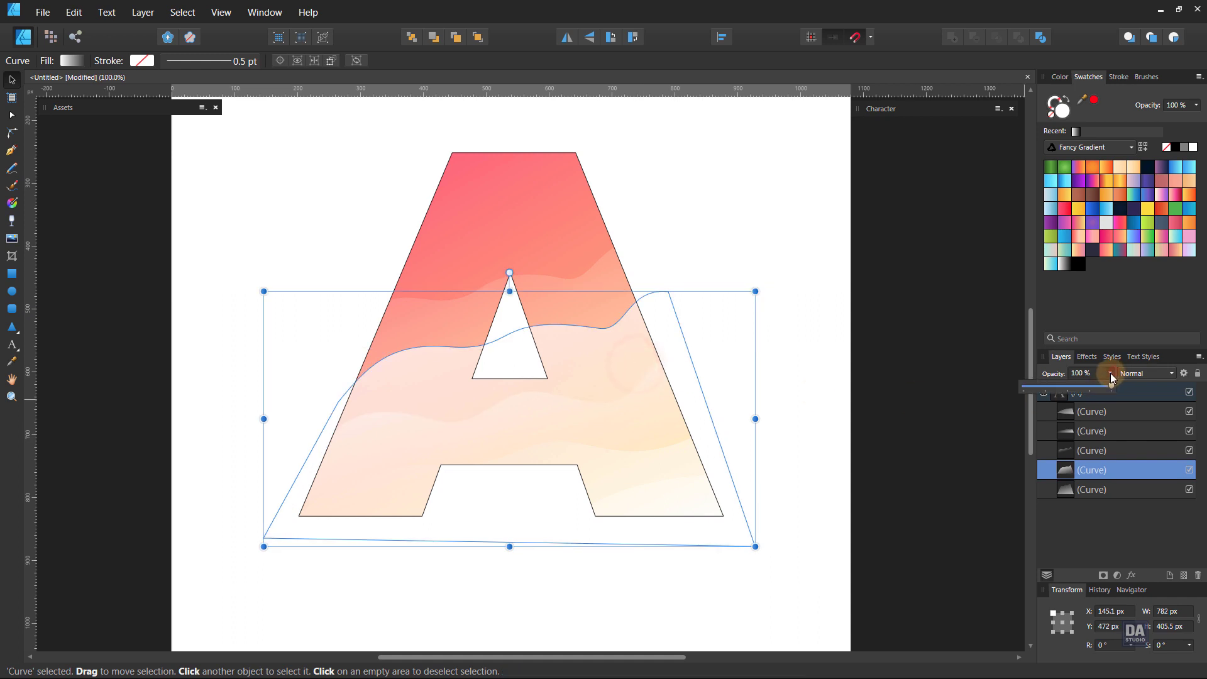
drag(1099, 386, 1088, 388)
click(809, 436)
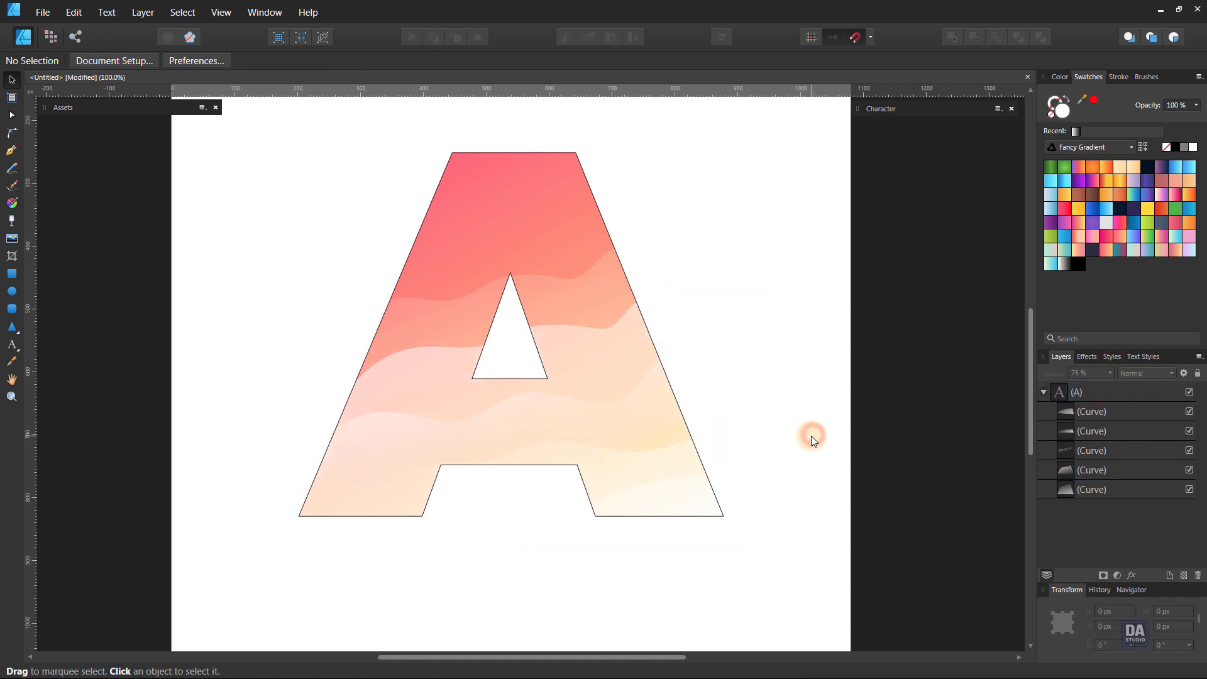
Remove the outline stroke from the letter A and deselect it.
scroll(484, 368, down, 1)
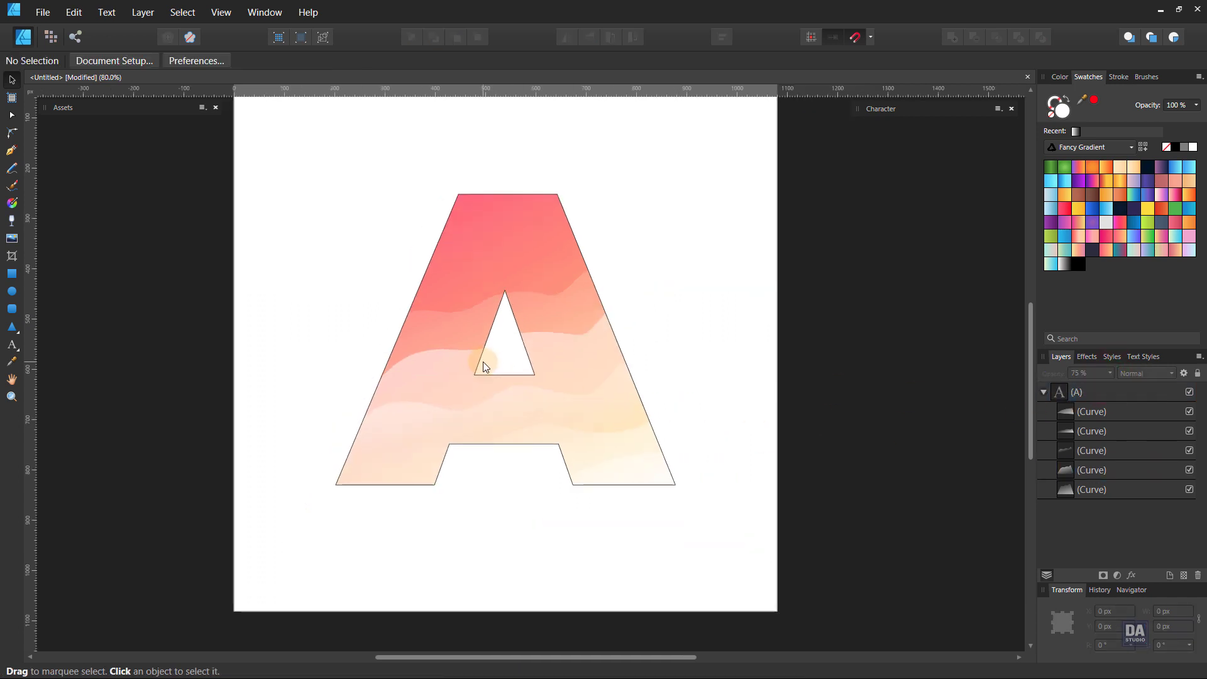
scroll(485, 368, up, 1)
click(541, 240)
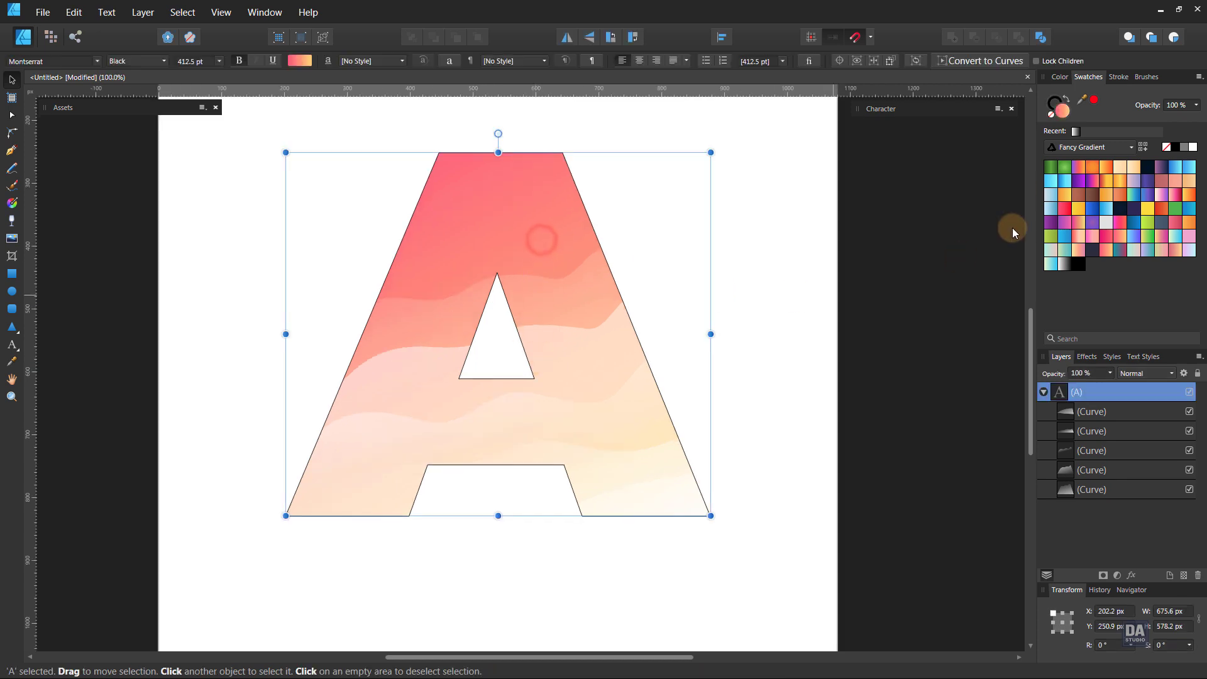
click(1058, 118)
click(782, 317)
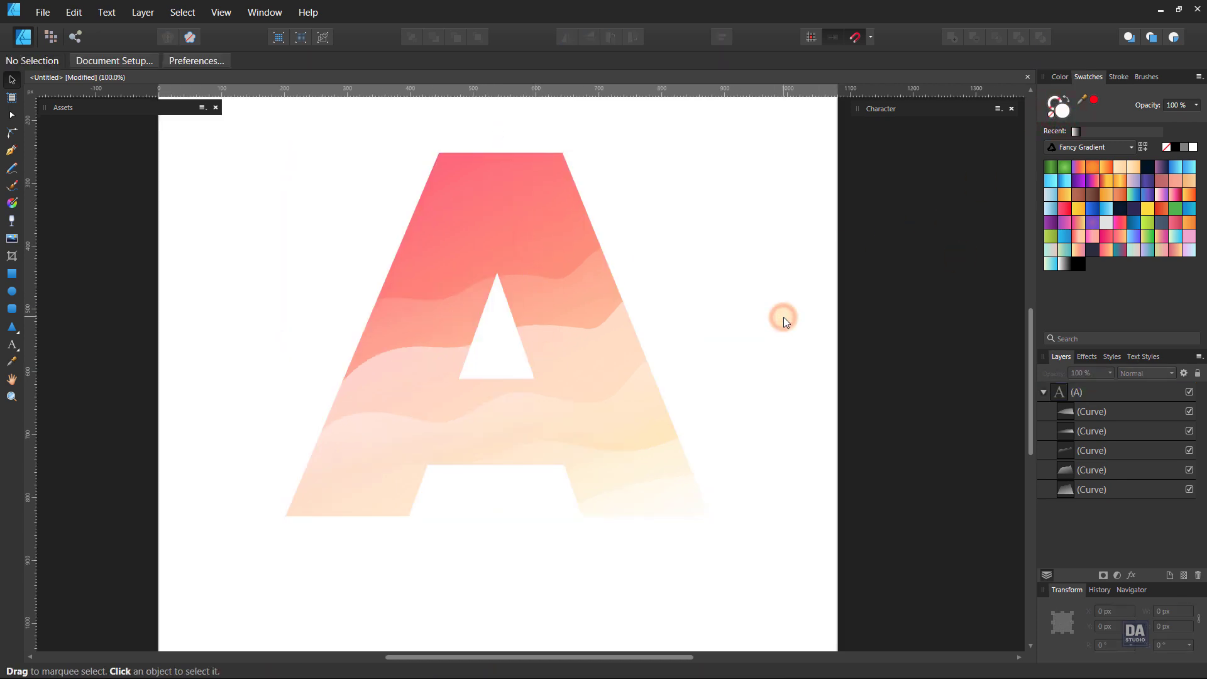
Duplicate all five clipped curves onto the pasteboard left of the page and move the copies out of the A layer, above it.
click(603, 384)
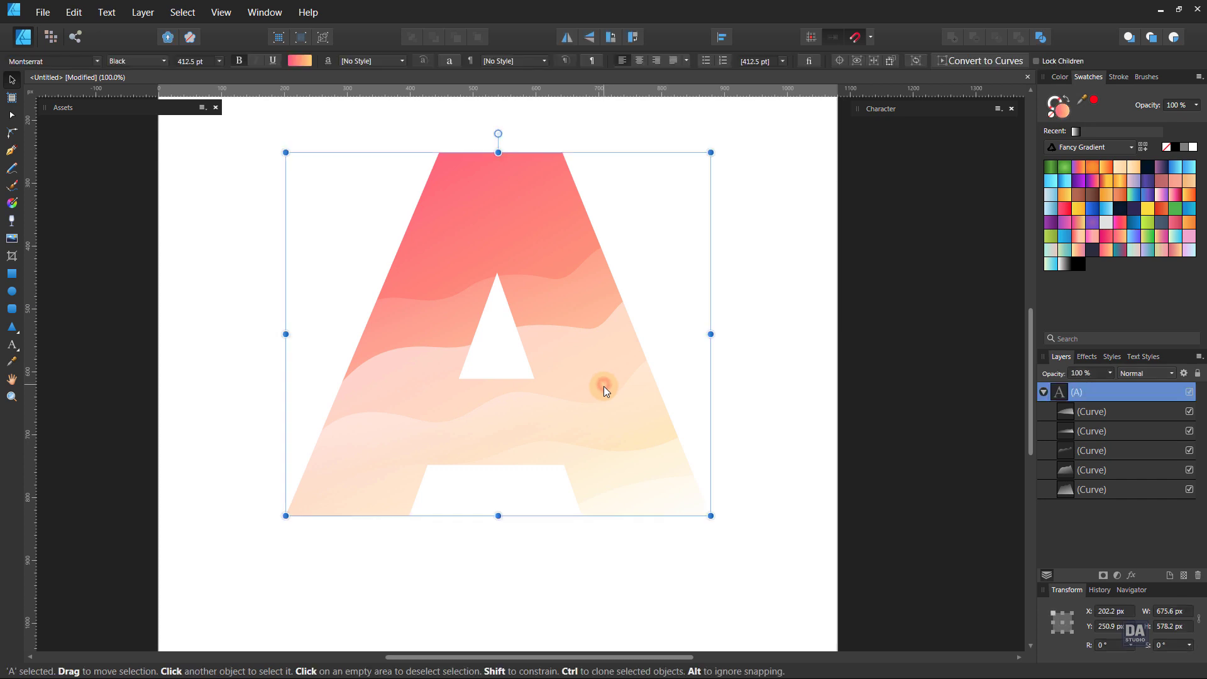
drag(560, 423, 527, 363)
drag(722, 394, 664, 392)
click(1089, 414)
shift+click(1089, 431)
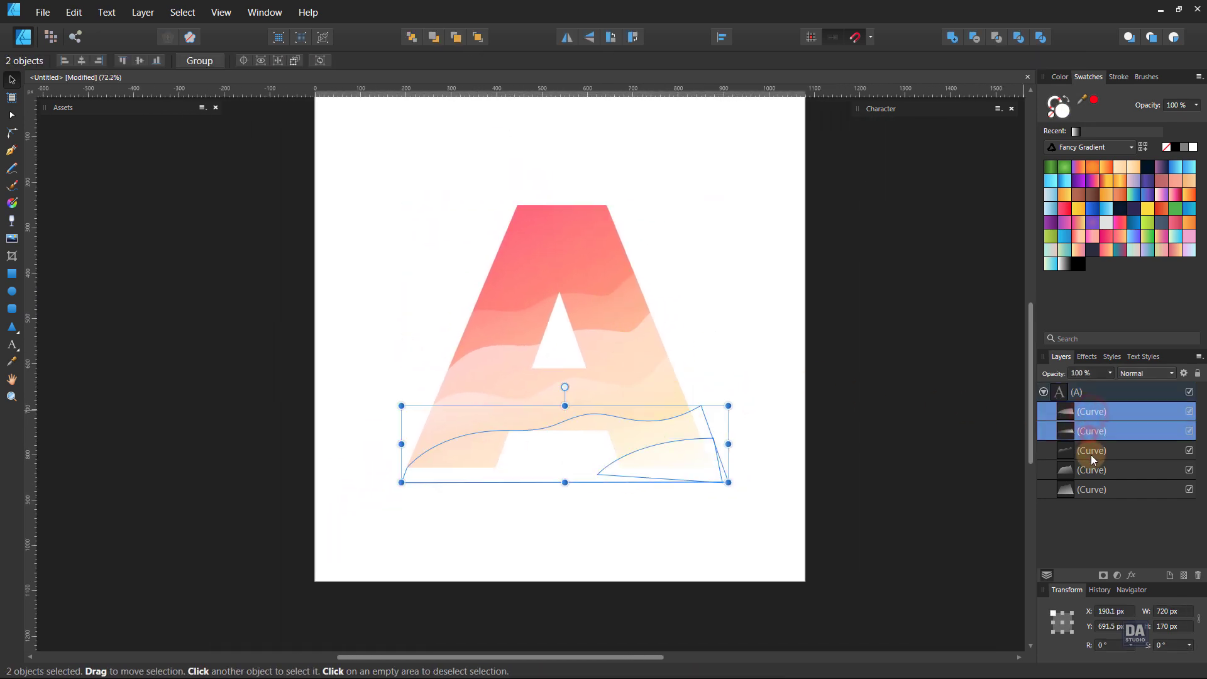
shift+click(1091, 451)
shift+click(1092, 471)
shift+click(1090, 495)
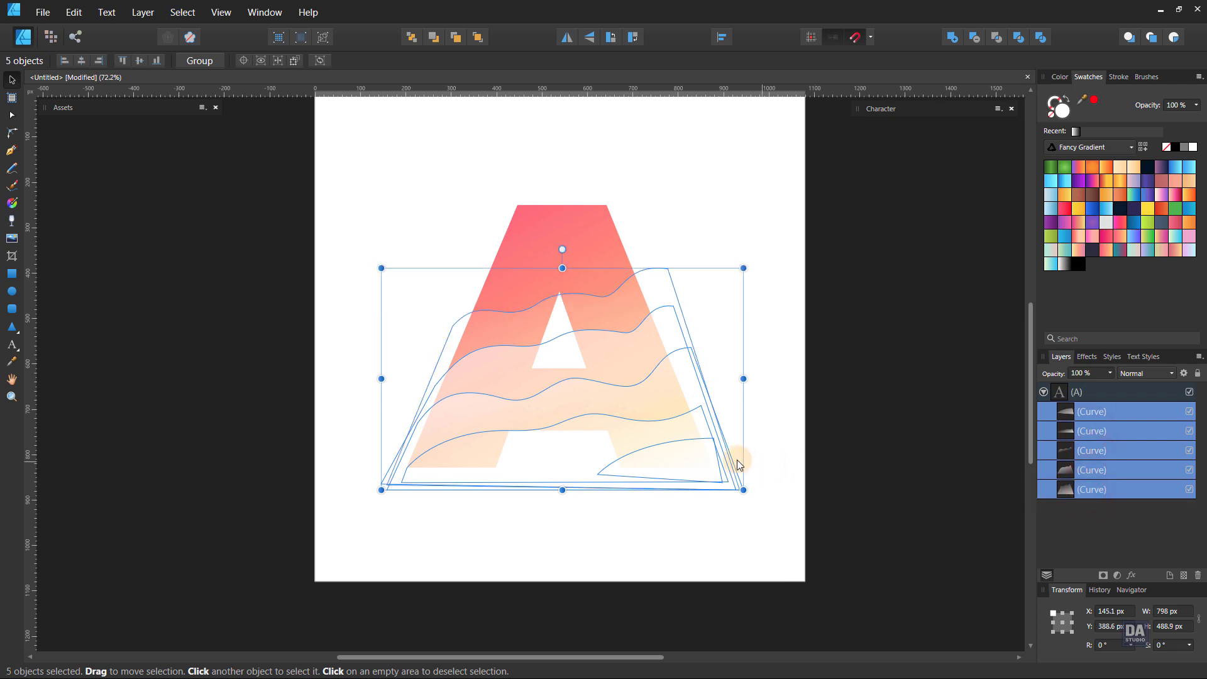
mouse_move(681, 462)
mouse_down()
mouse_move(201, 446)
mouse_move(224, 443)
mouse_up()
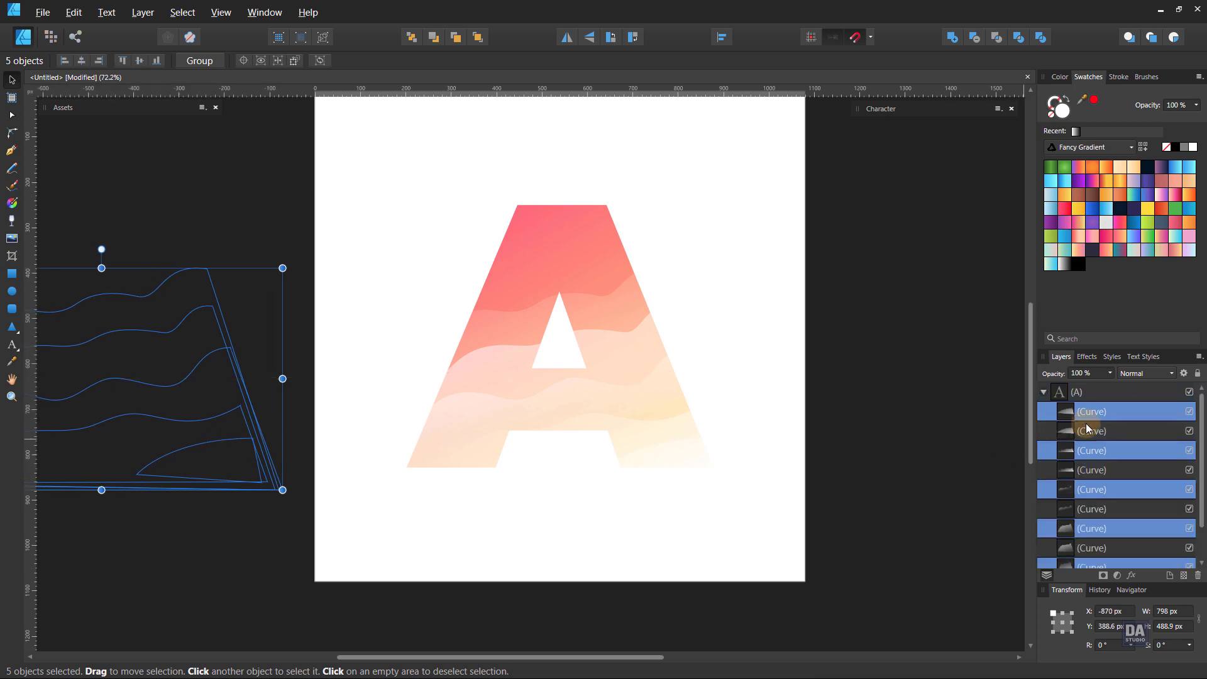
drag(1096, 413, 1100, 384)
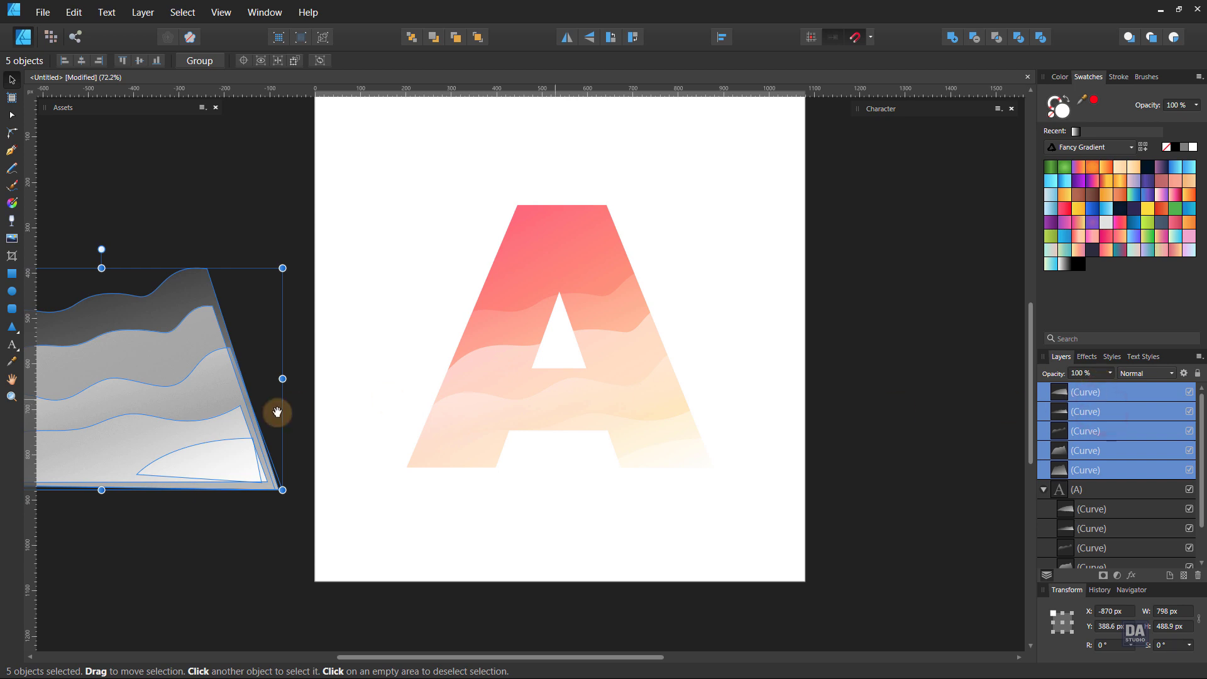
drag(277, 412, 494, 402)
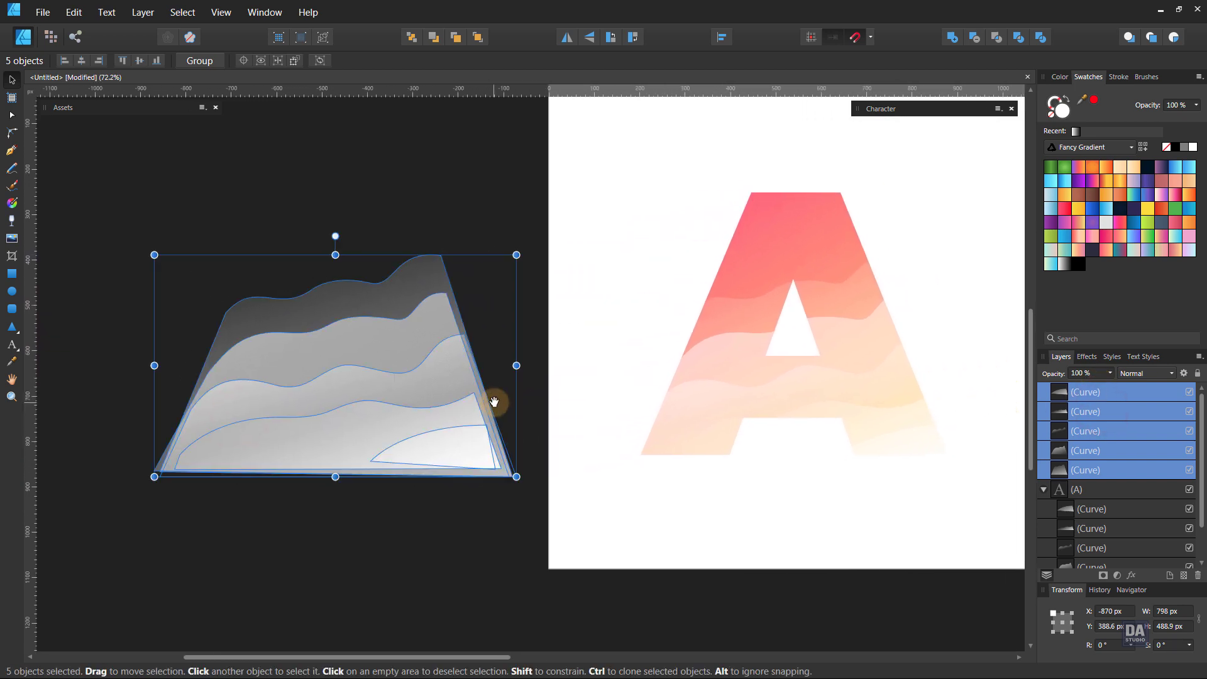
Swap fill and stroke on the five copied curves, and set their opacity to 100 % and blend mode to Normal.
click(1070, 100)
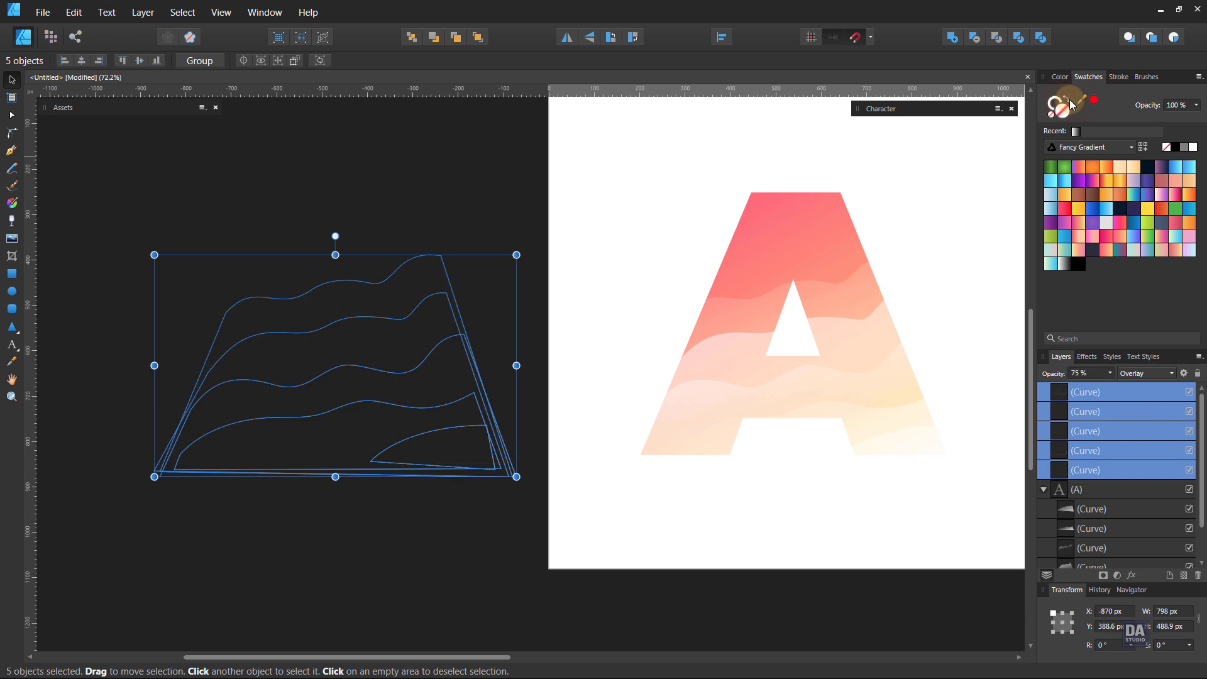
click(1111, 375)
drag(1117, 386, 1148, 378)
click(1144, 374)
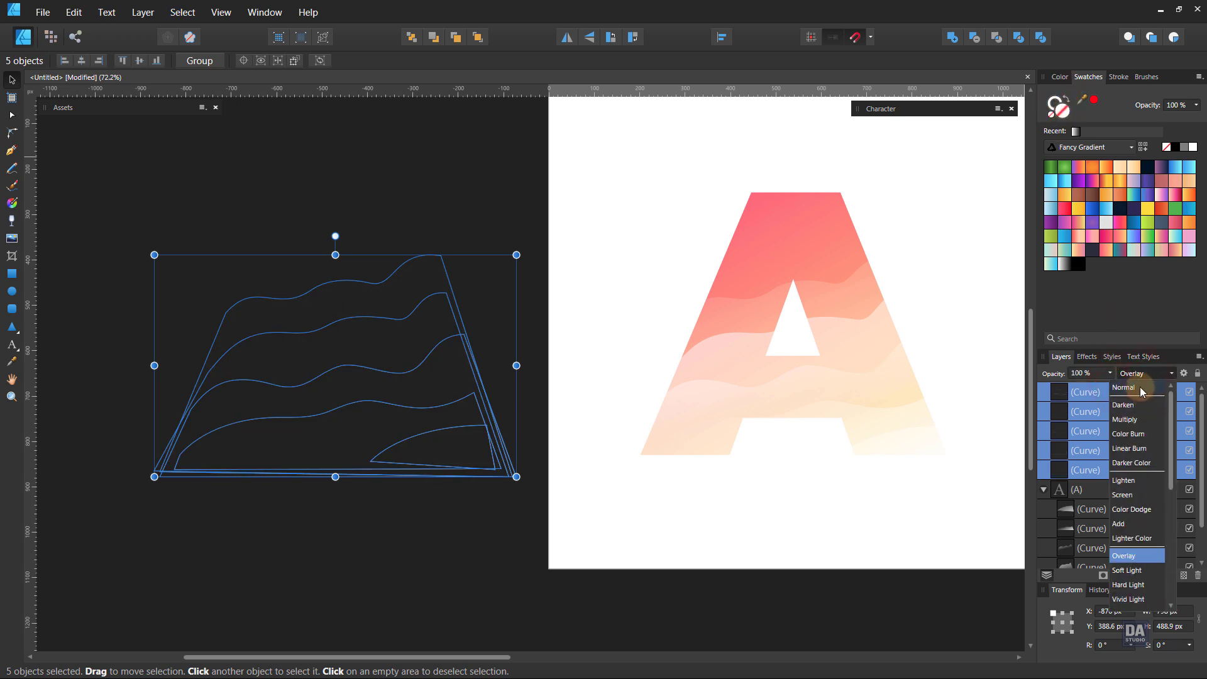
click(1140, 386)
drag(439, 383, 501, 342)
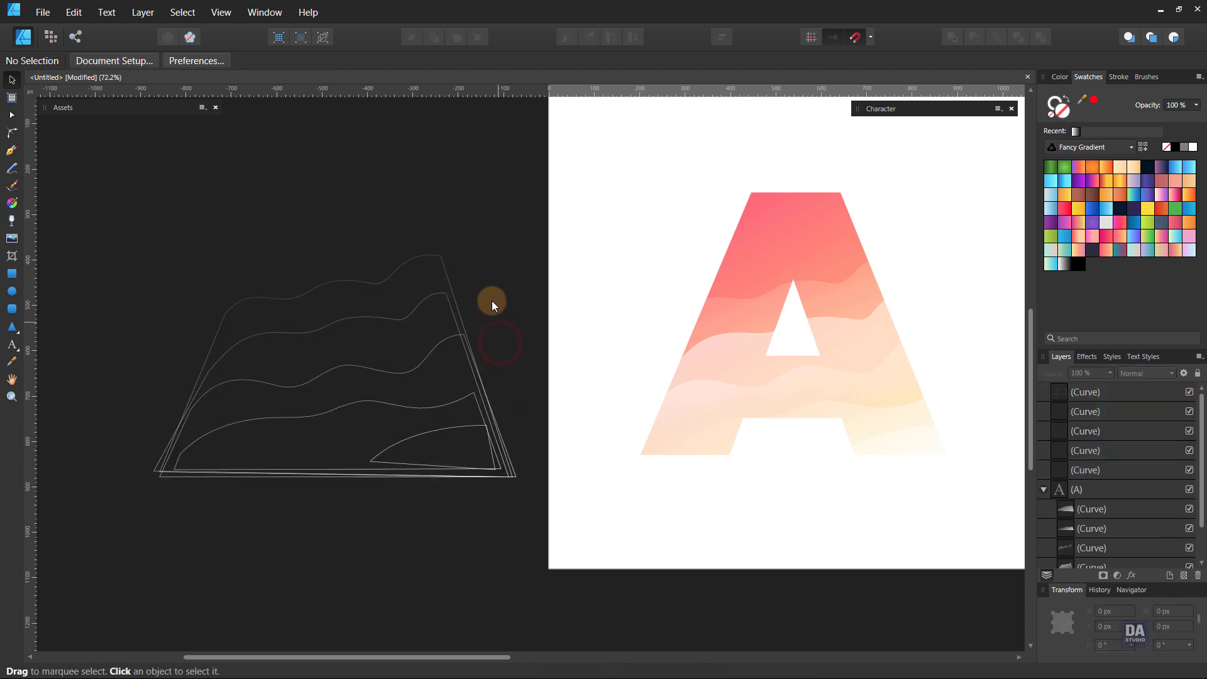
Run the stroke gradient of the largest copied wave from its upper edge down to the third wave line.
drag(499, 213, 160, 473)
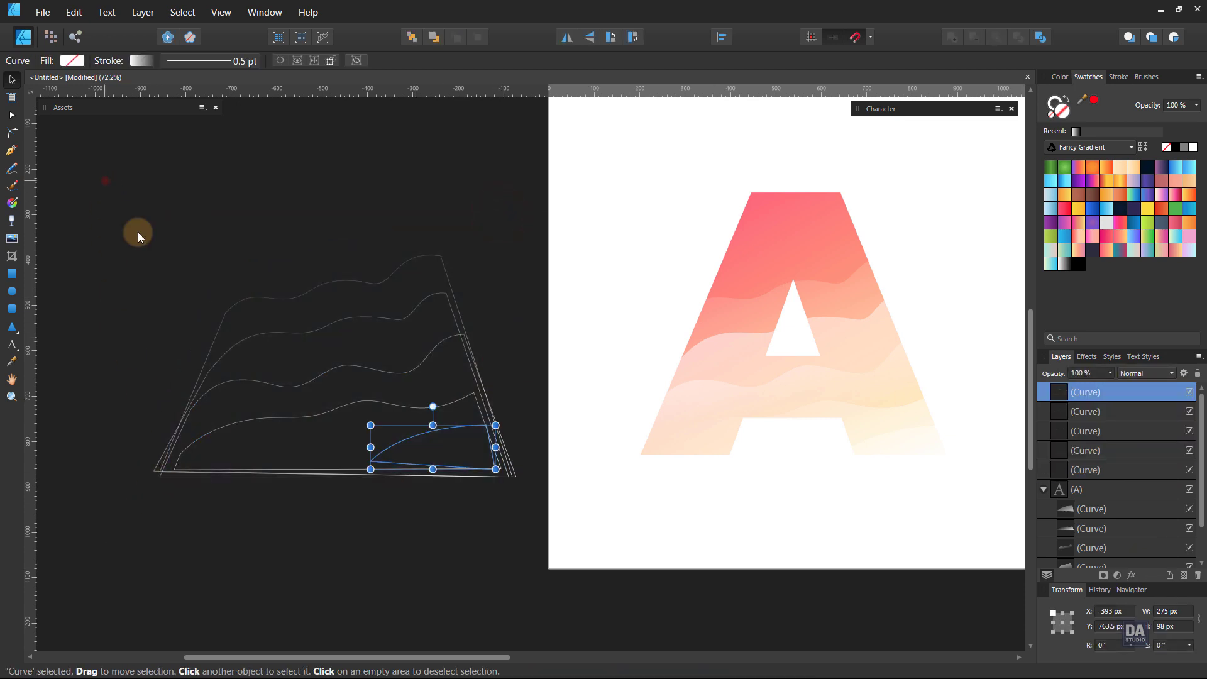
drag(138, 236, 587, 574)
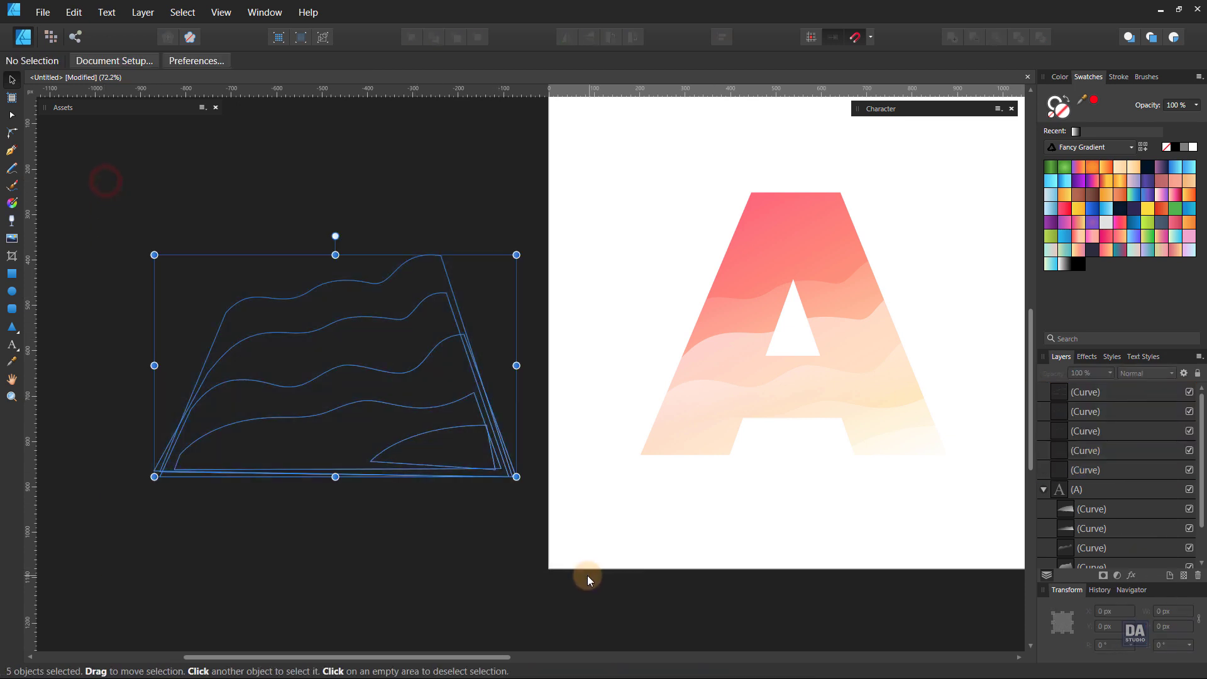
click(14, 204)
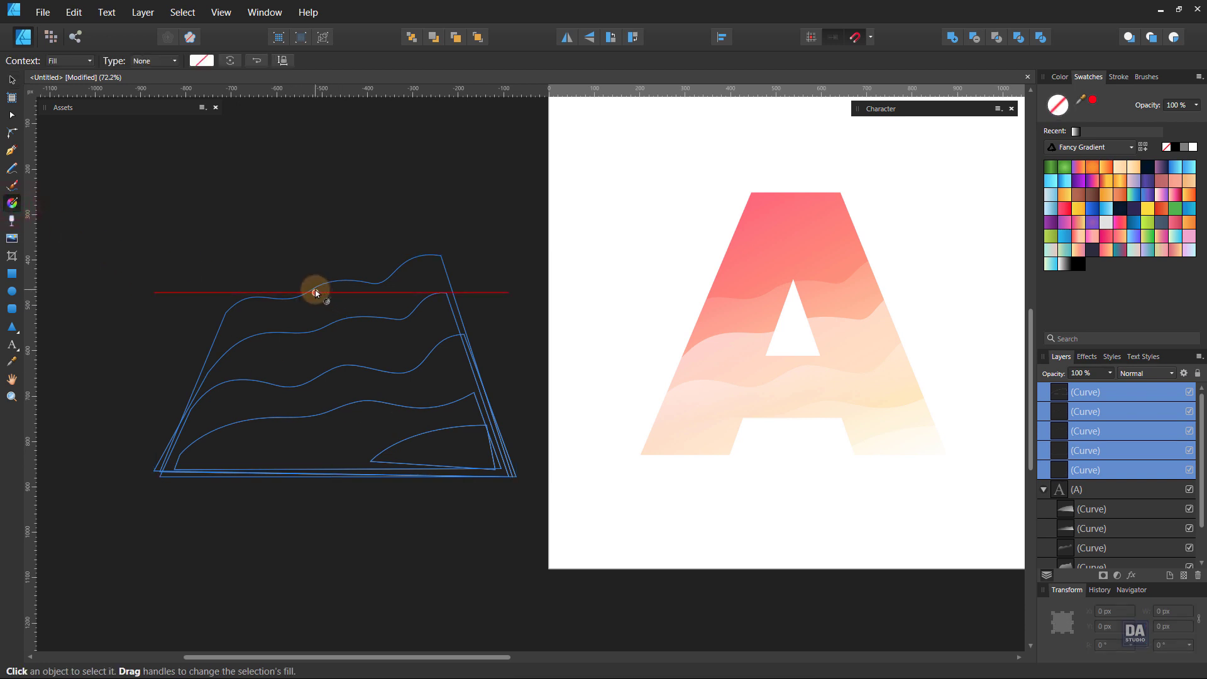
click(314, 289)
click(67, 61)
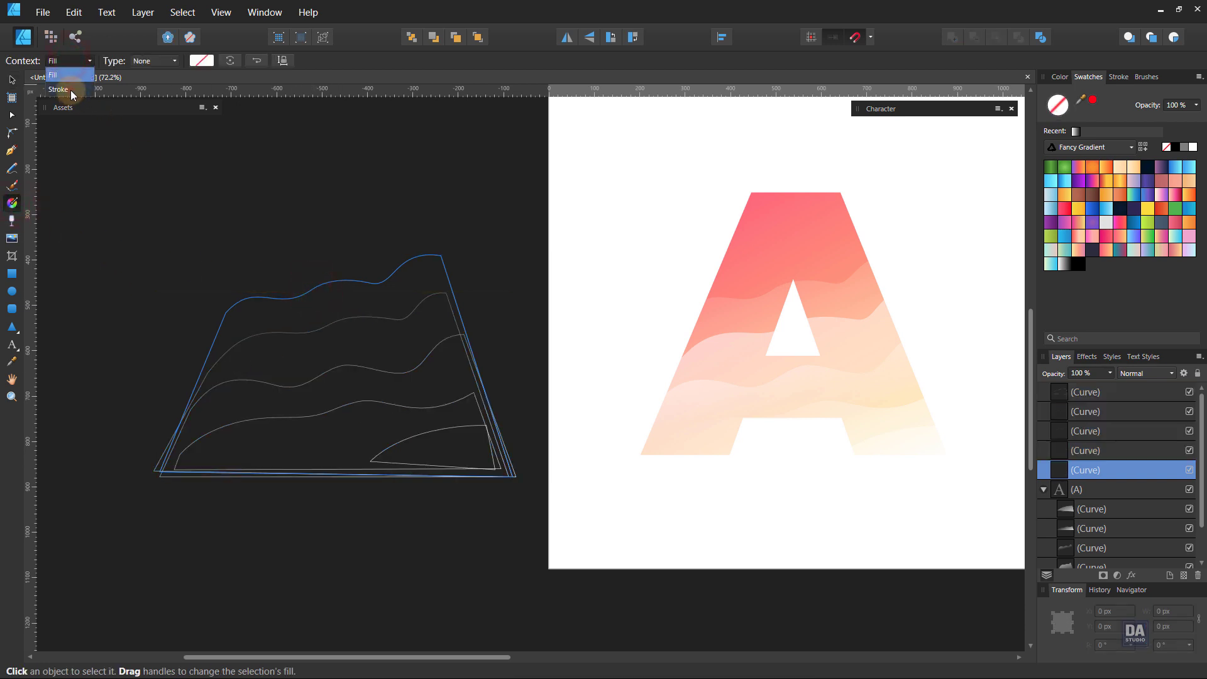
click(70, 90)
drag(331, 285, 352, 373)
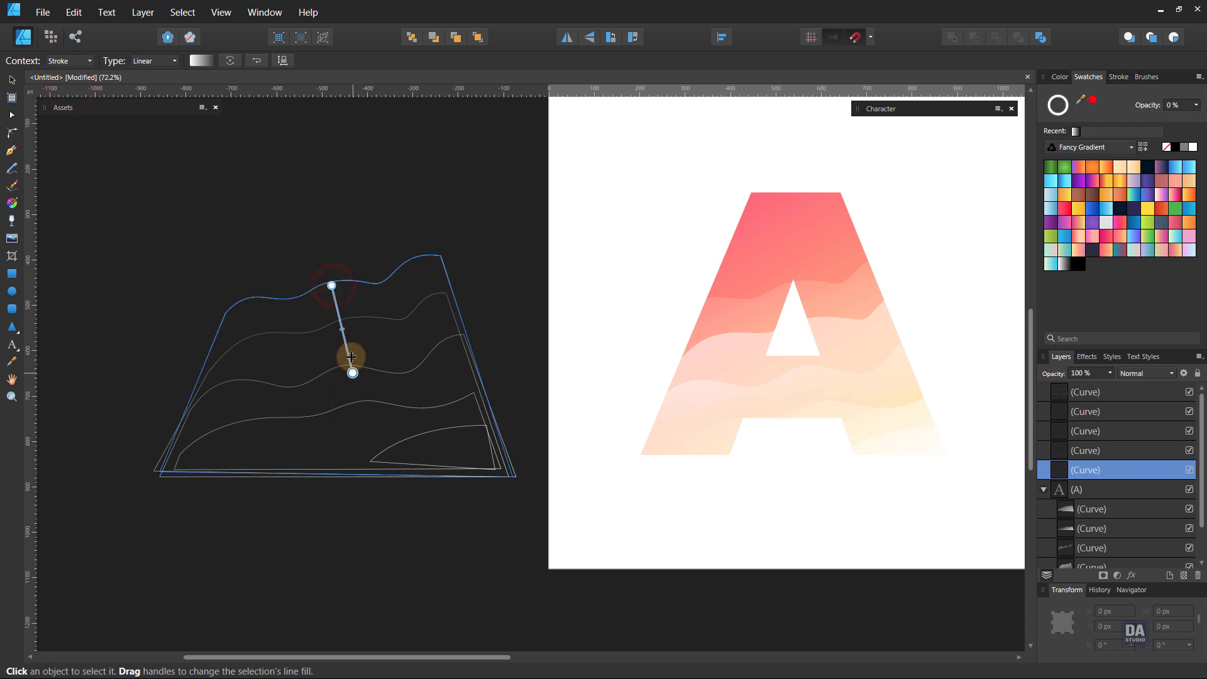
Run the stroke gradient of each of the four remaining copied waves from its upper edge downward, so the outlines fade toward the base.
click(370, 316)
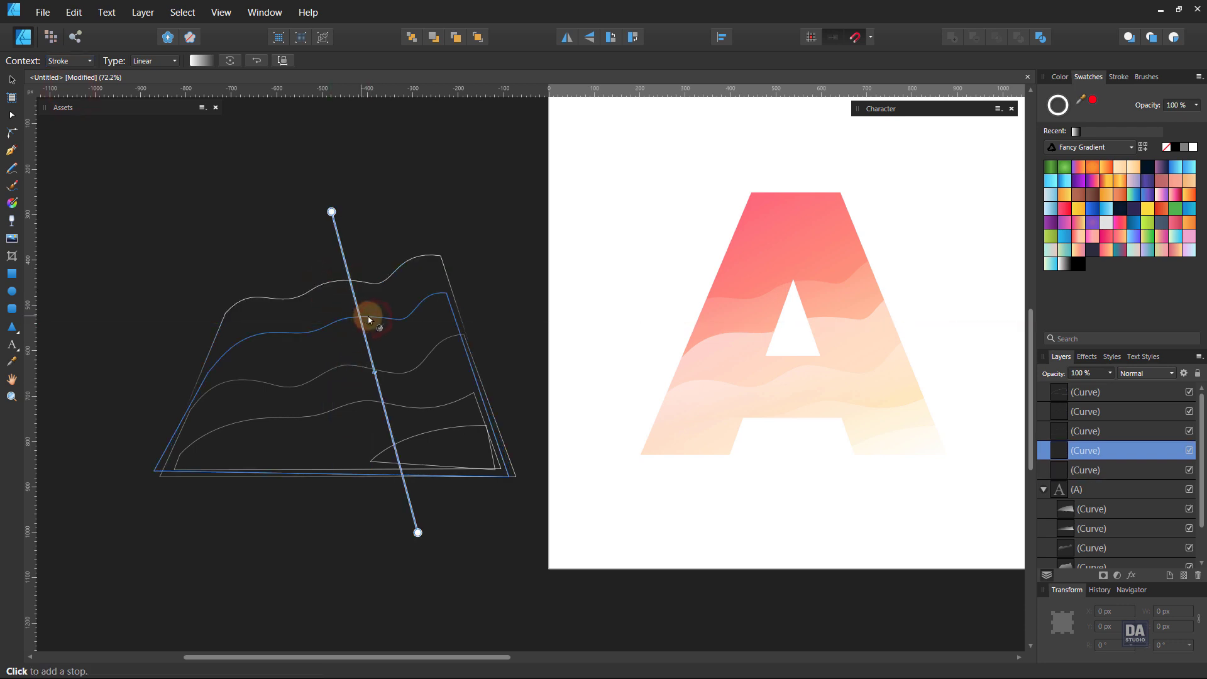
drag(371, 317, 370, 447)
click(353, 365)
click(377, 409)
drag(334, 406, 345, 476)
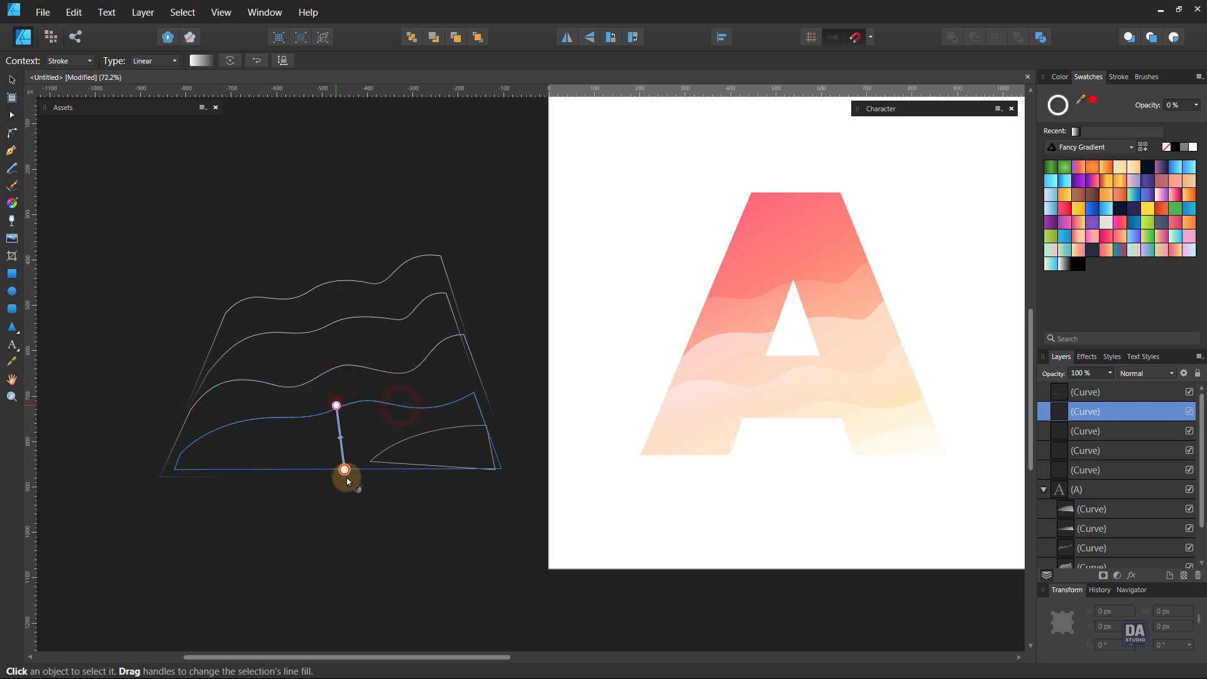
click(401, 440)
click(402, 444)
drag(421, 431, 433, 471)
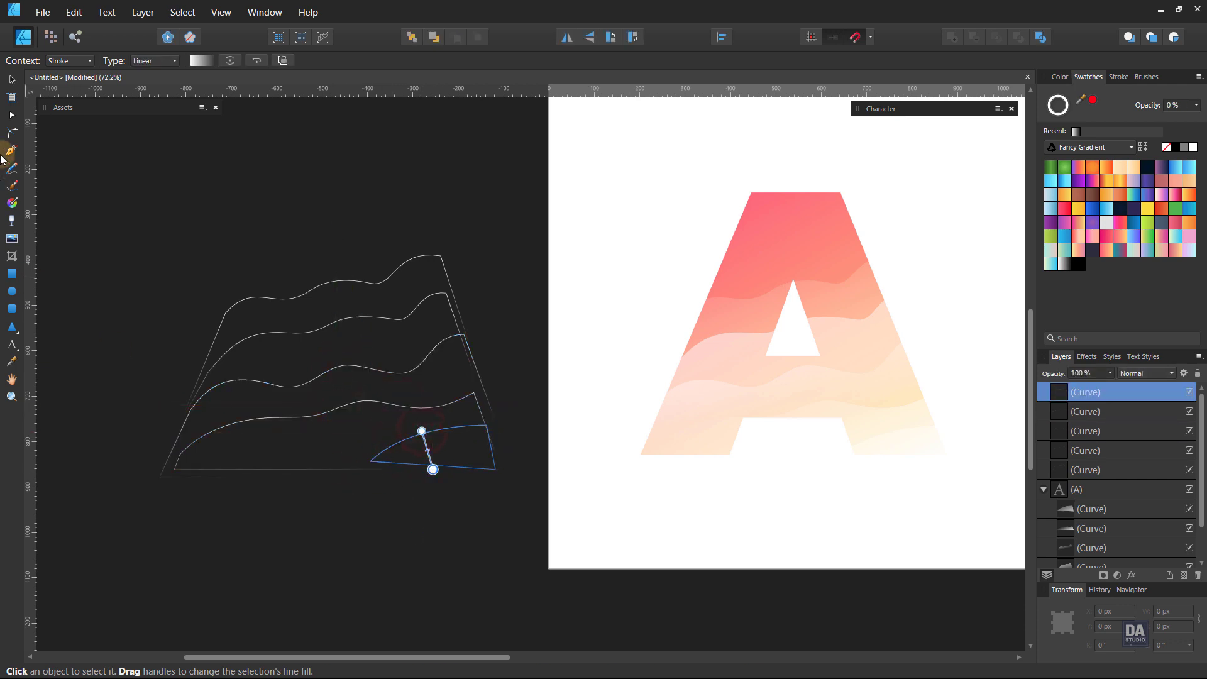
Select all five copied curves on the pasteboard and group them.
click(12, 80)
click(207, 361)
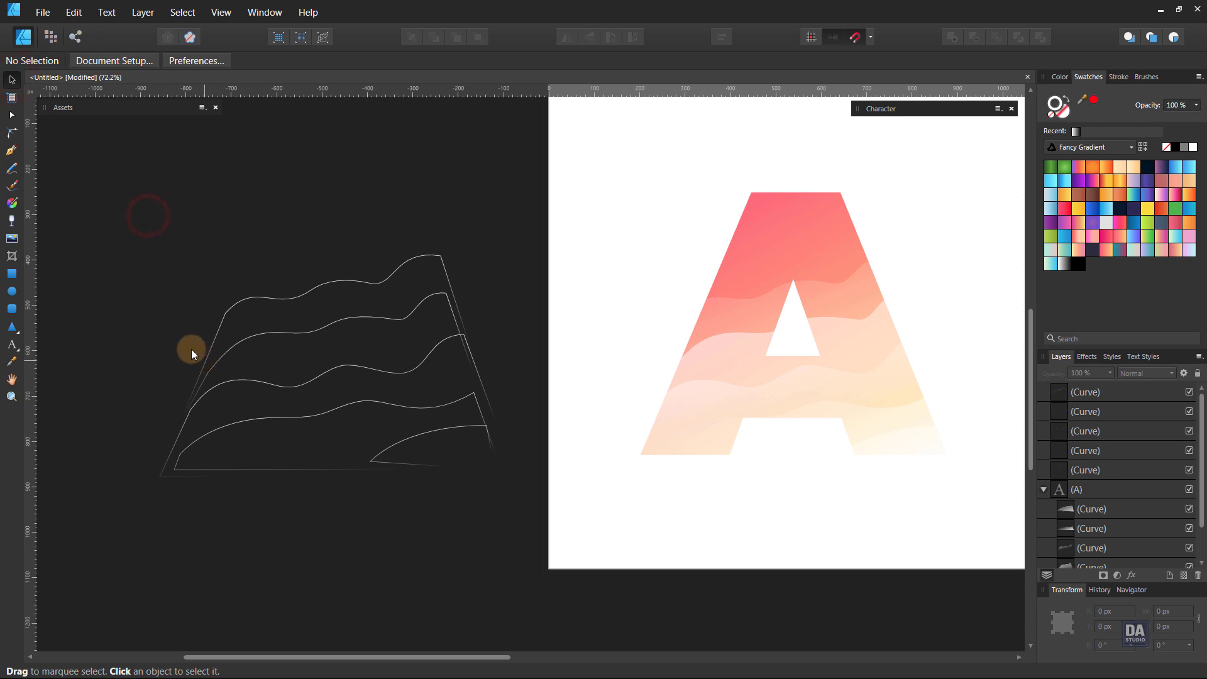
drag(116, 196, 575, 533)
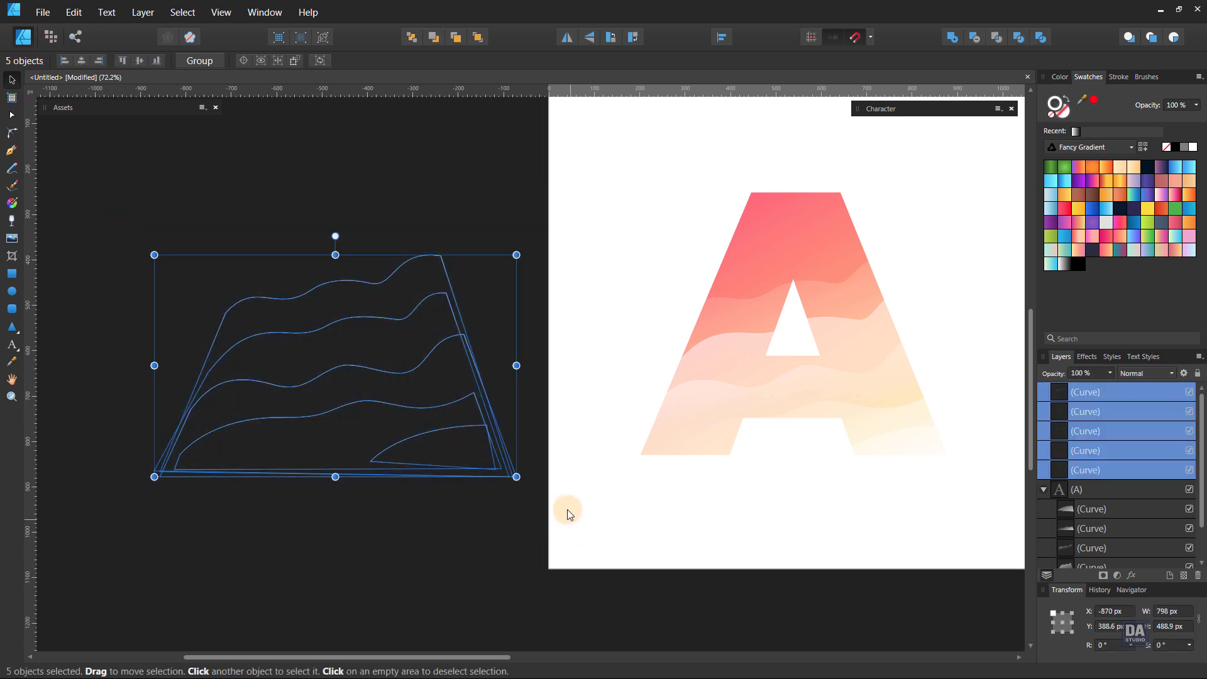
right_click(500, 430)
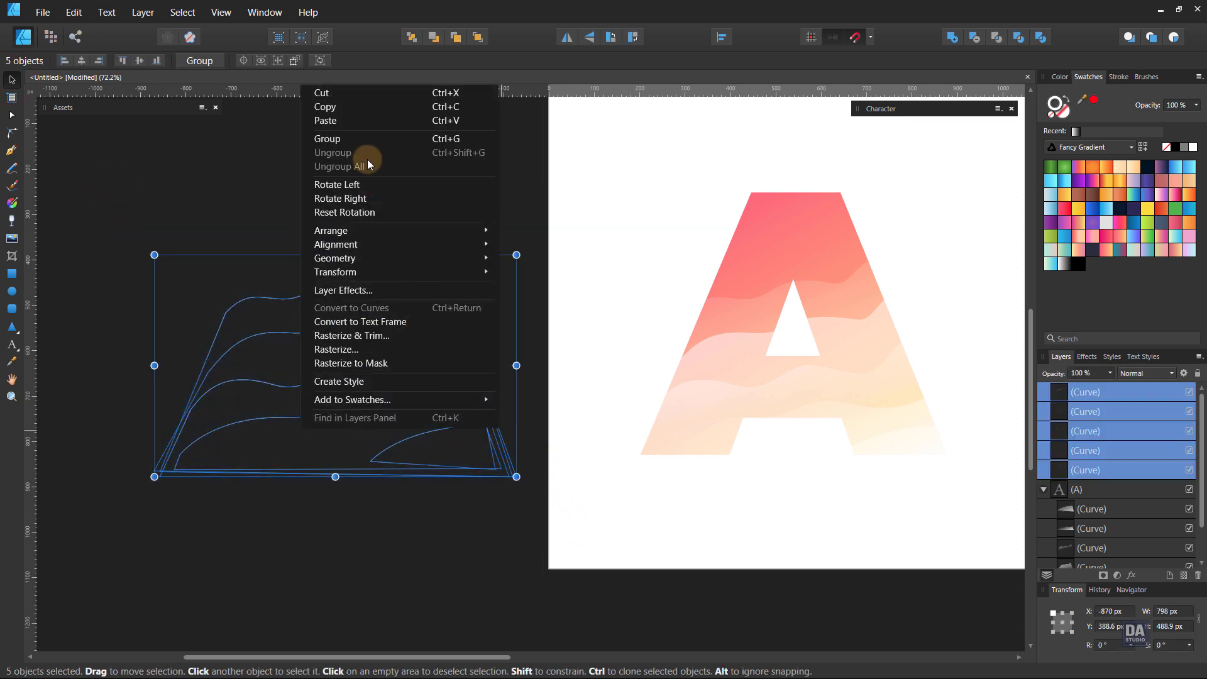
click(379, 141)
Move the group of wave outlines onto the letter A over the matching waves and nest it inside the A layer.
drag(479, 377, 944, 386)
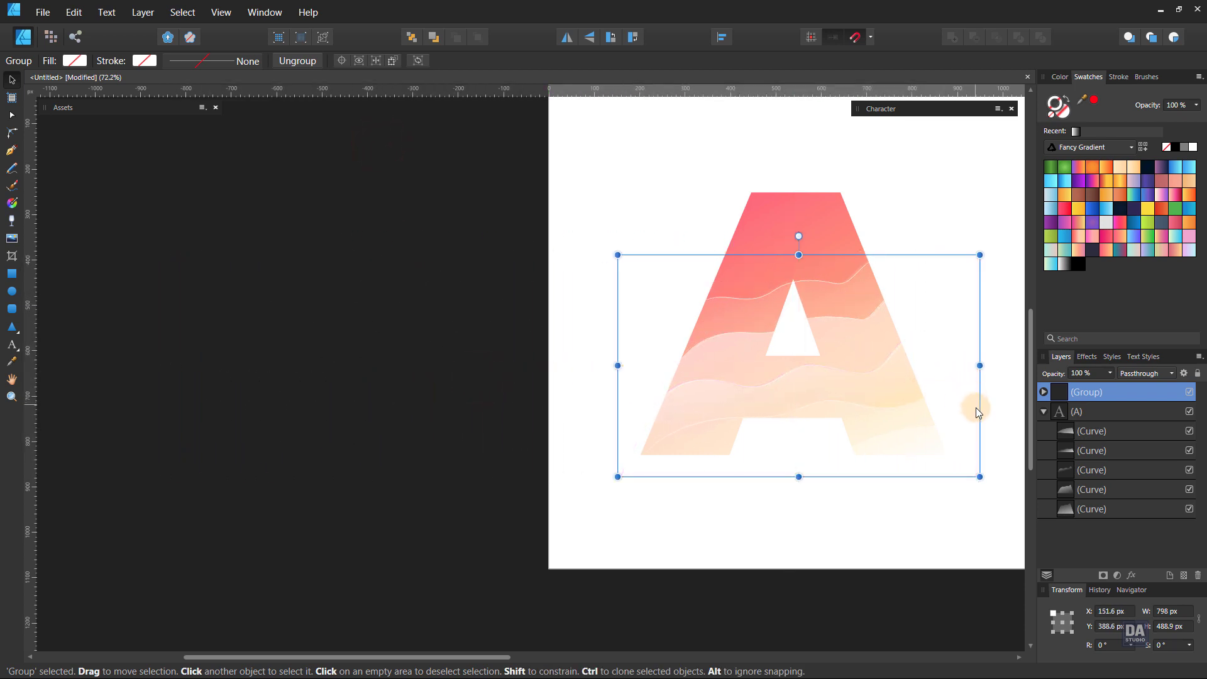
scroll(975, 408, up, 3)
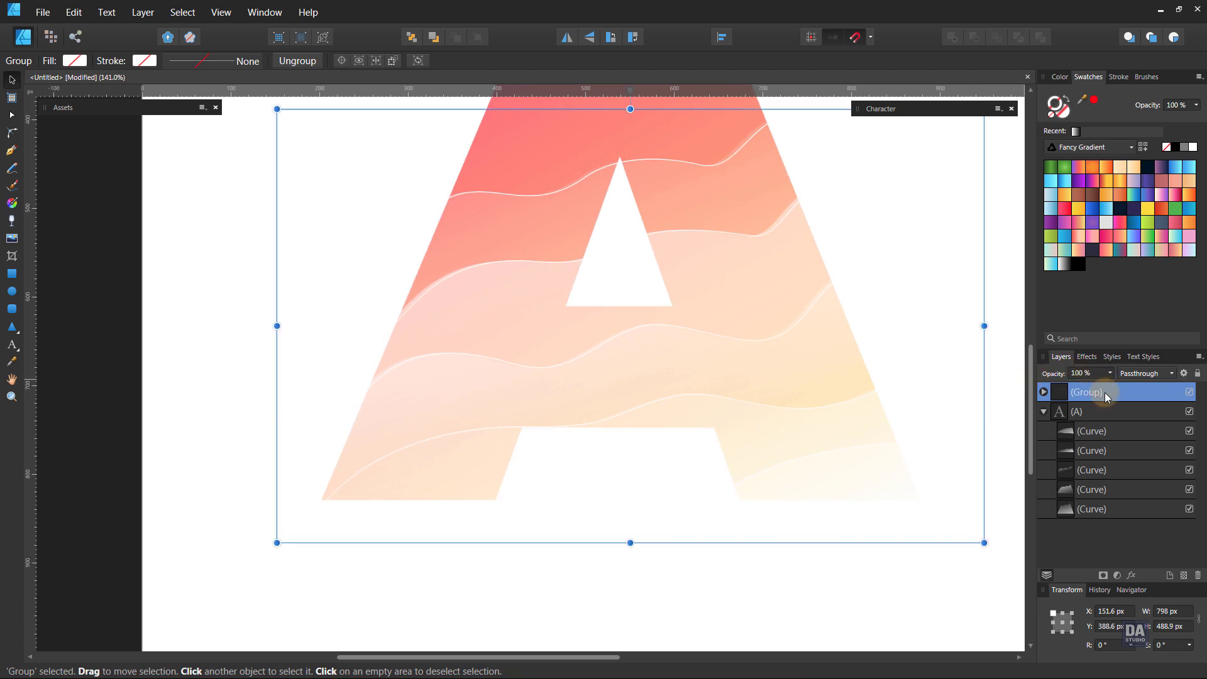
drag(1104, 392, 1111, 421)
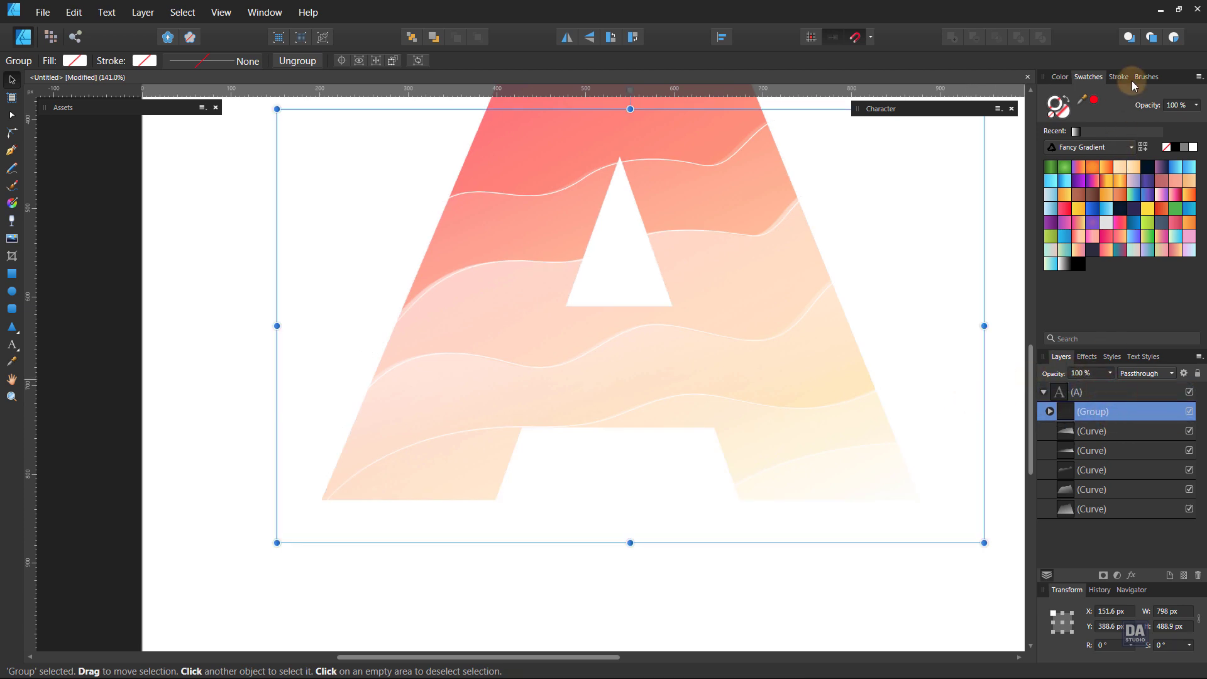
Set the stroke width of the five curves inside the group to 1 pt, shift them left to X 145.1 px and deselect them.
click(1049, 411)
click(1097, 431)
shift+click(1110, 508)
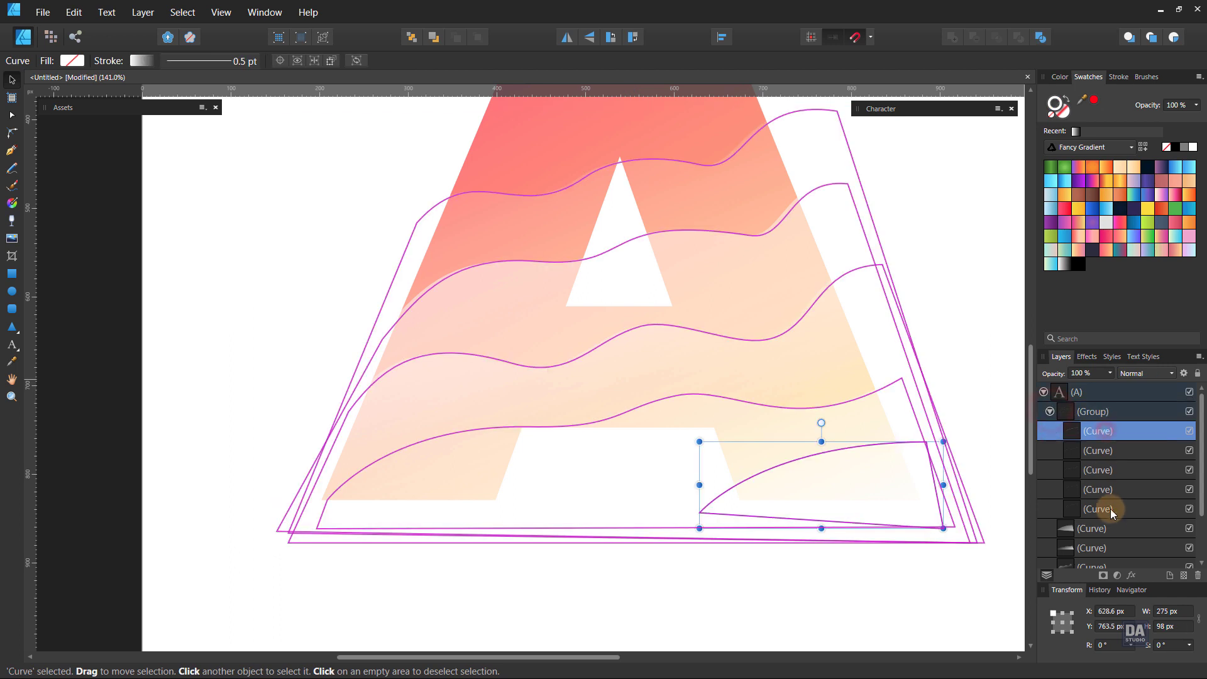
click(1129, 76)
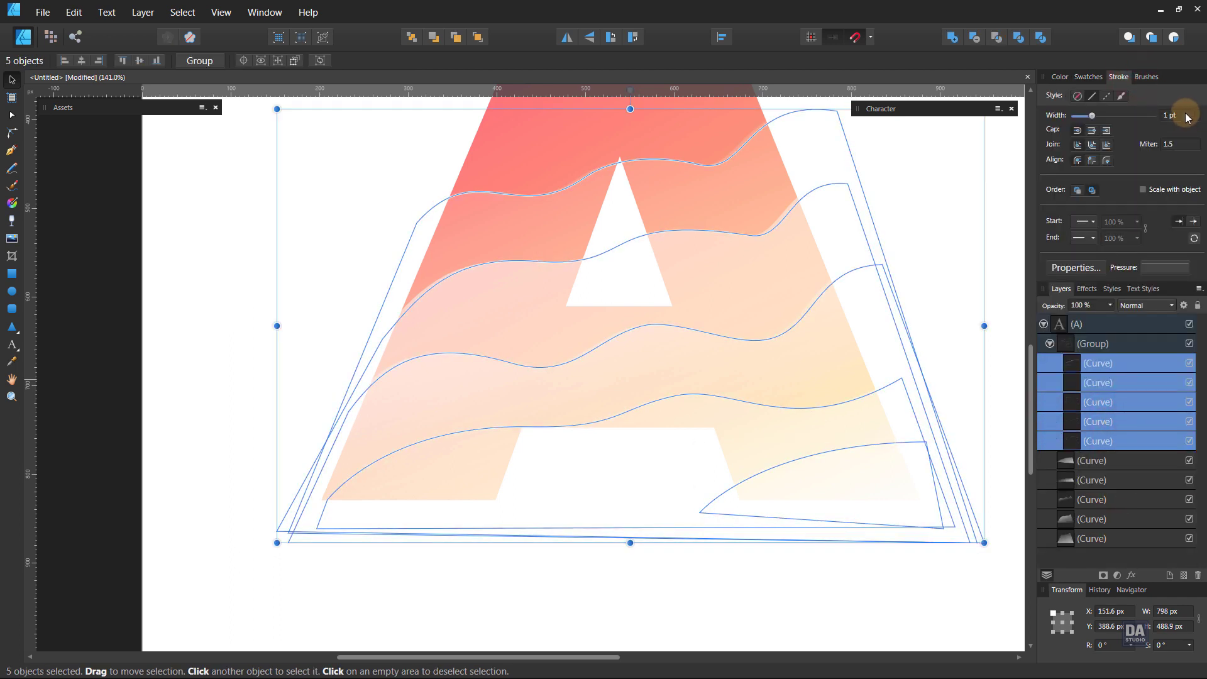
scroll(1186, 117, up, 1)
scroll(1187, 117, down, 1)
scroll(741, 261, up, 3)
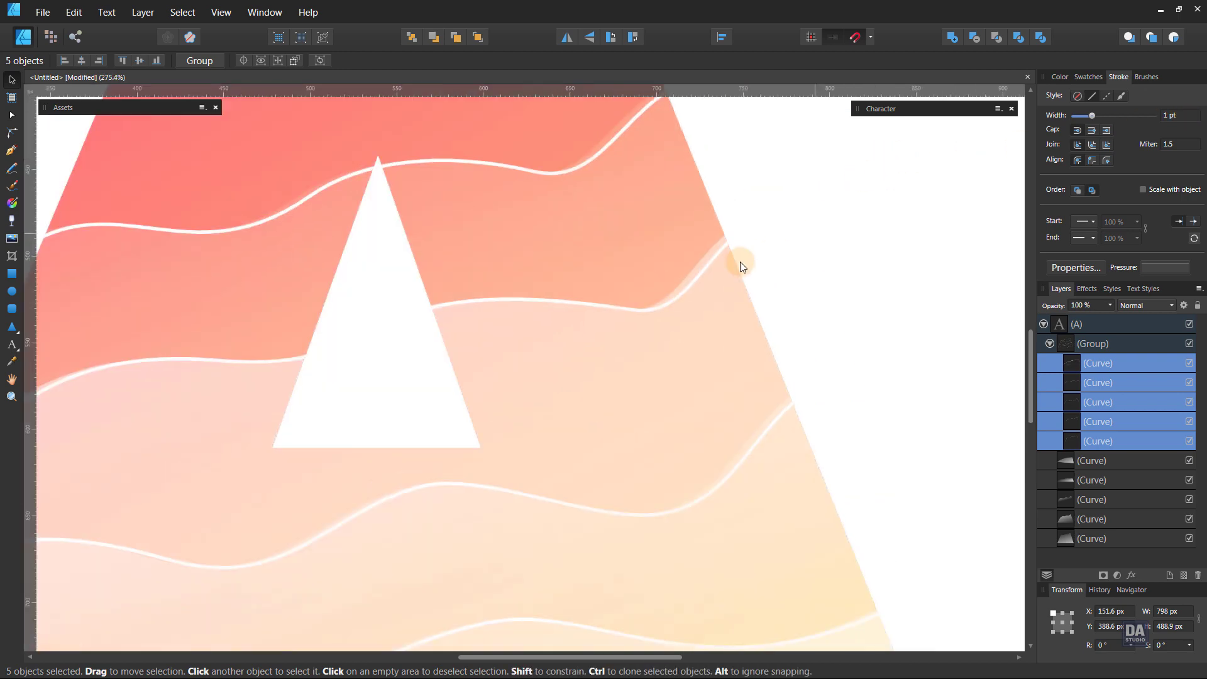
scroll(742, 290, down, 3)
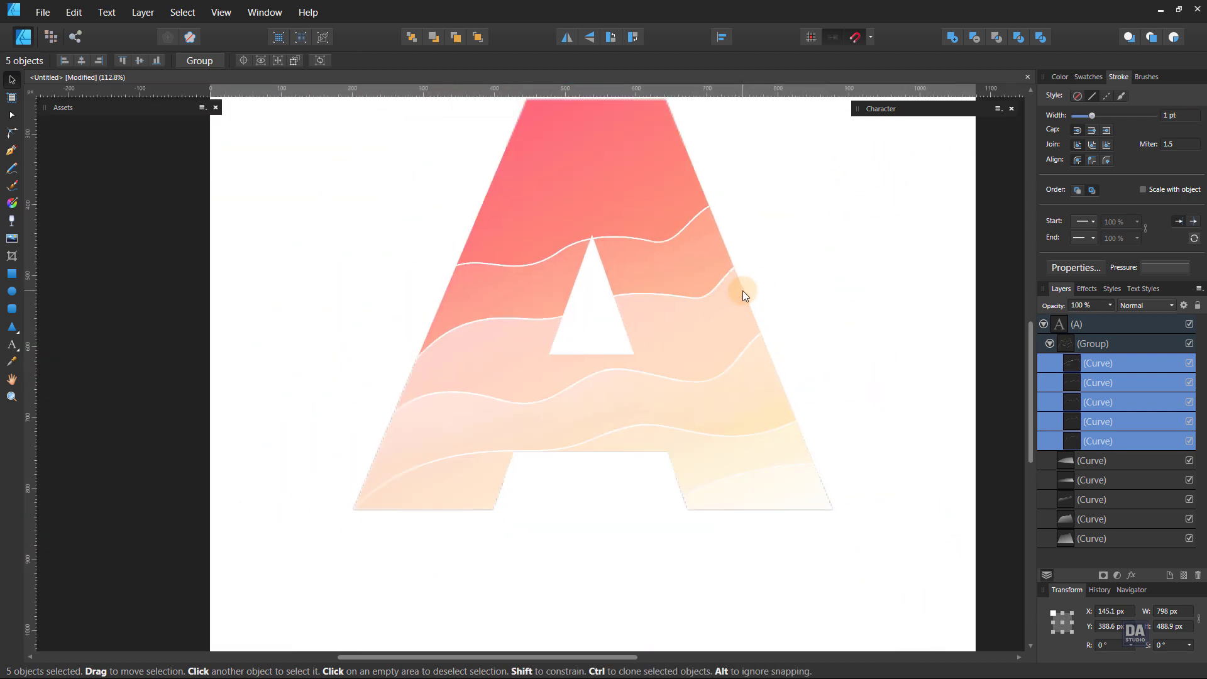
click(859, 319)
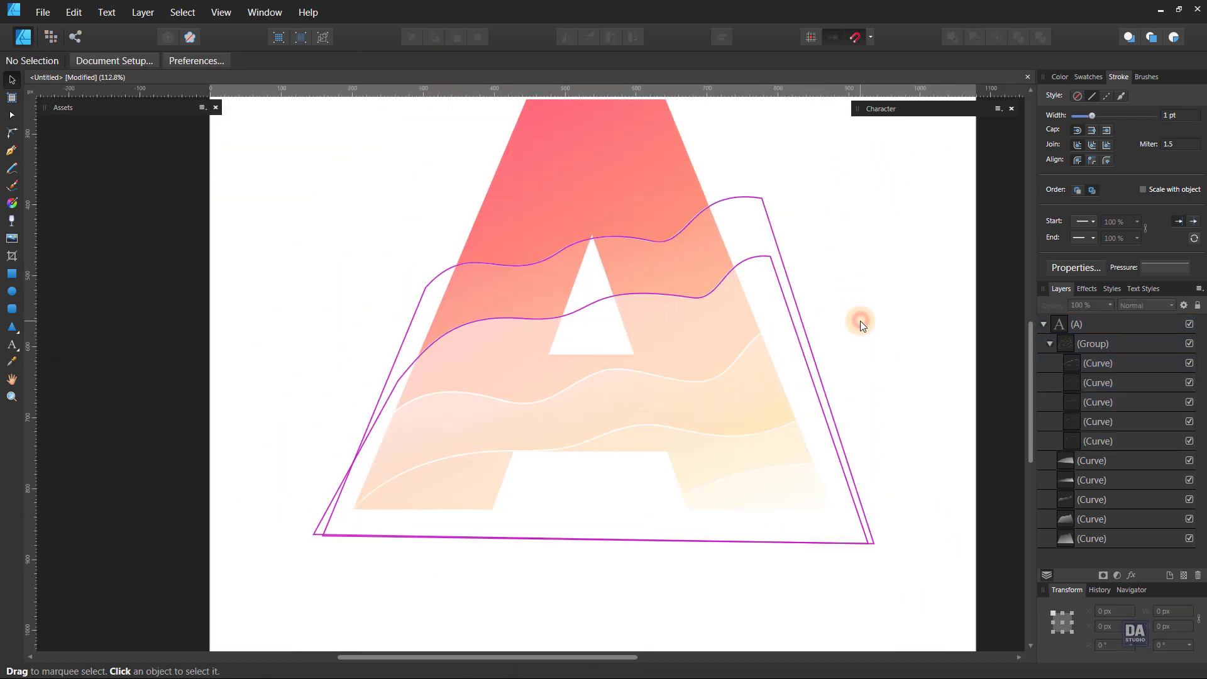
Set the wave outline group's opacity to 75 % and its blend mode to Overlay, and deselect it.
drag(593, 273, 366, 269)
drag(659, 286, 664, 394)
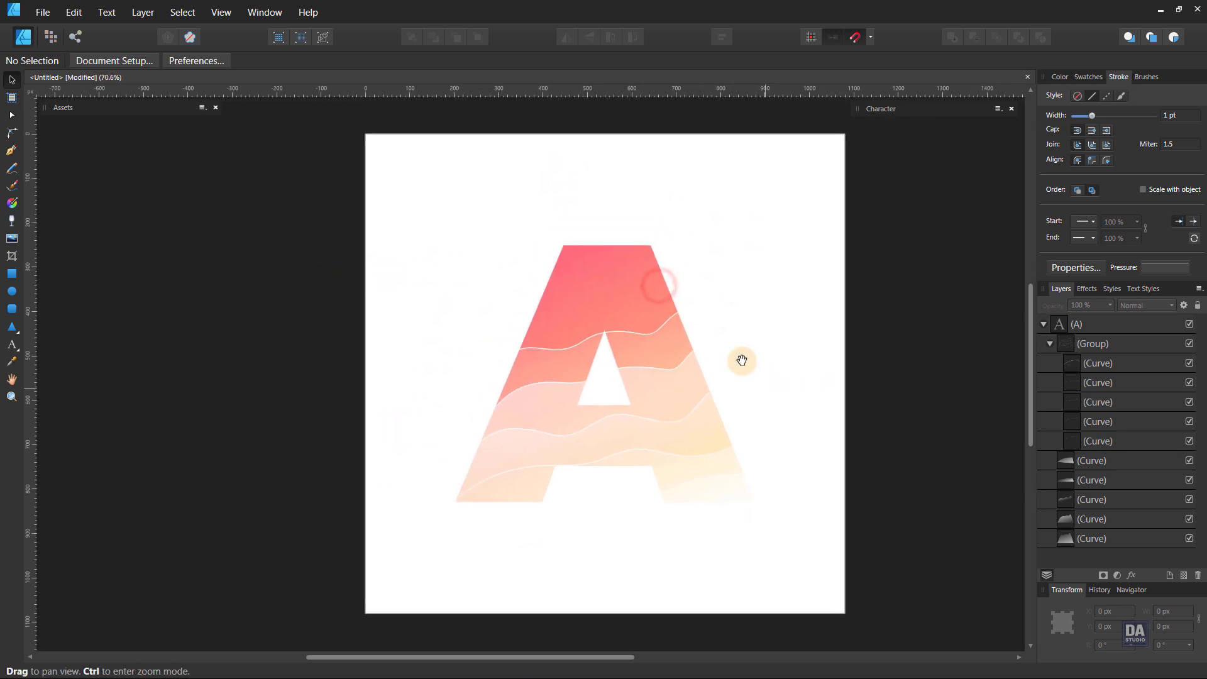
click(1096, 348)
click(1111, 308)
drag(1111, 317, 1089, 319)
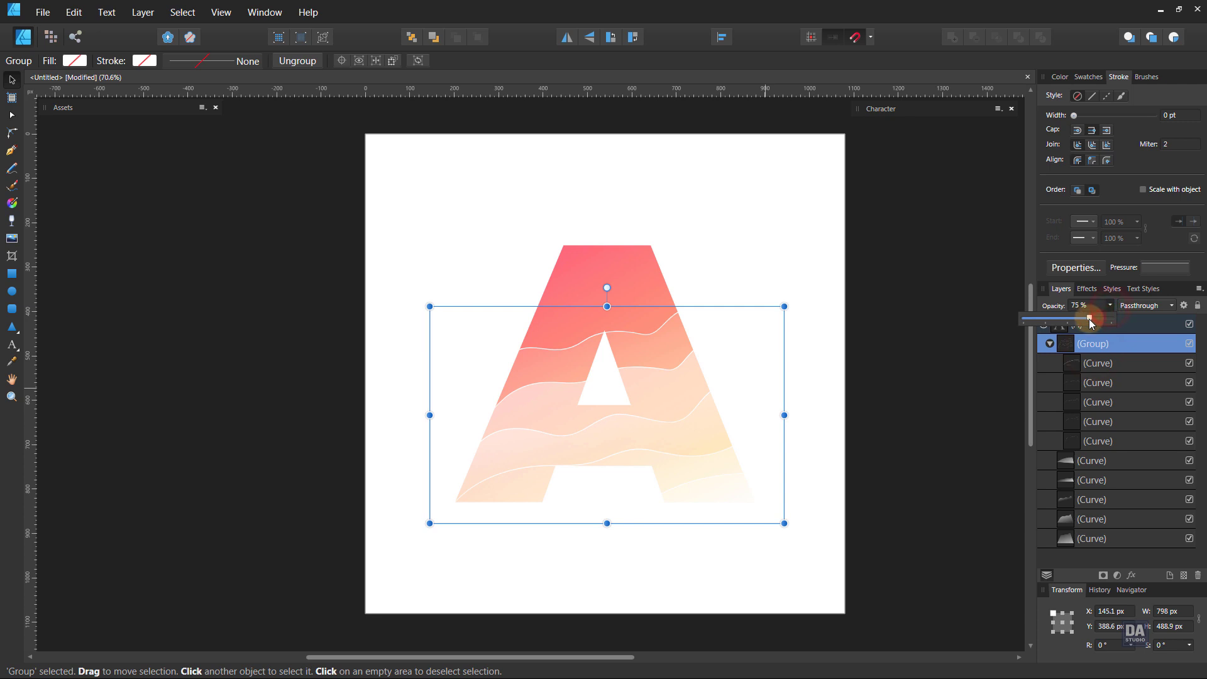
click(1132, 307)
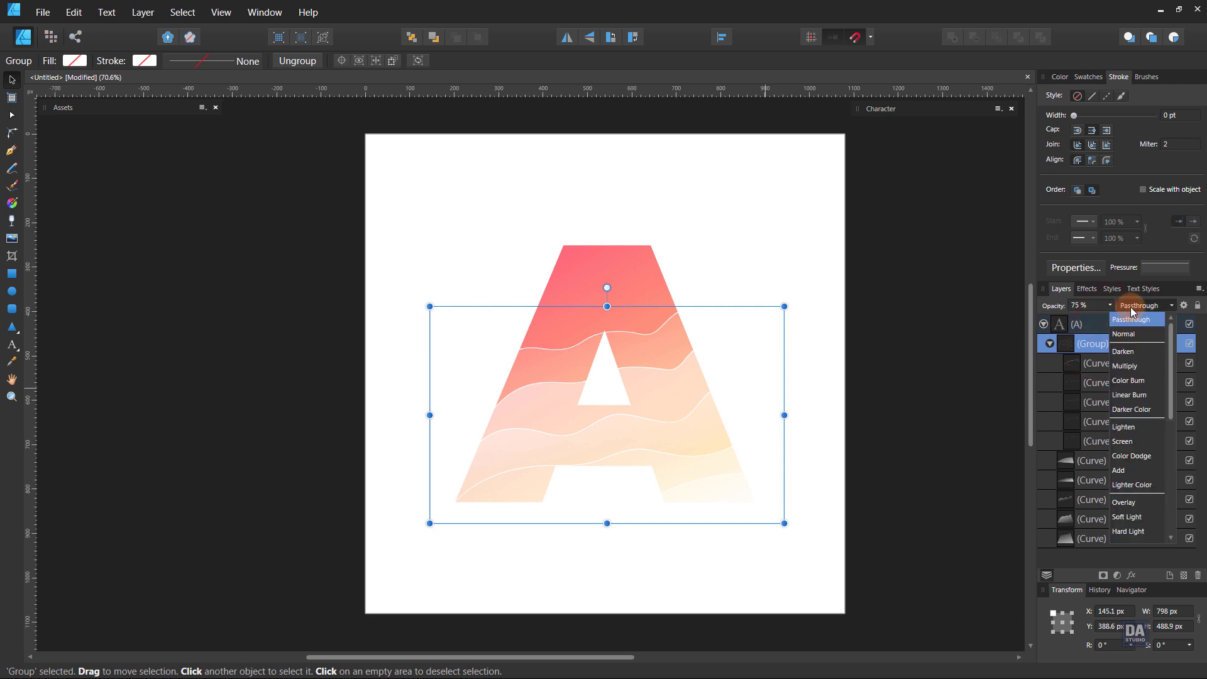
click(1122, 504)
click(791, 432)
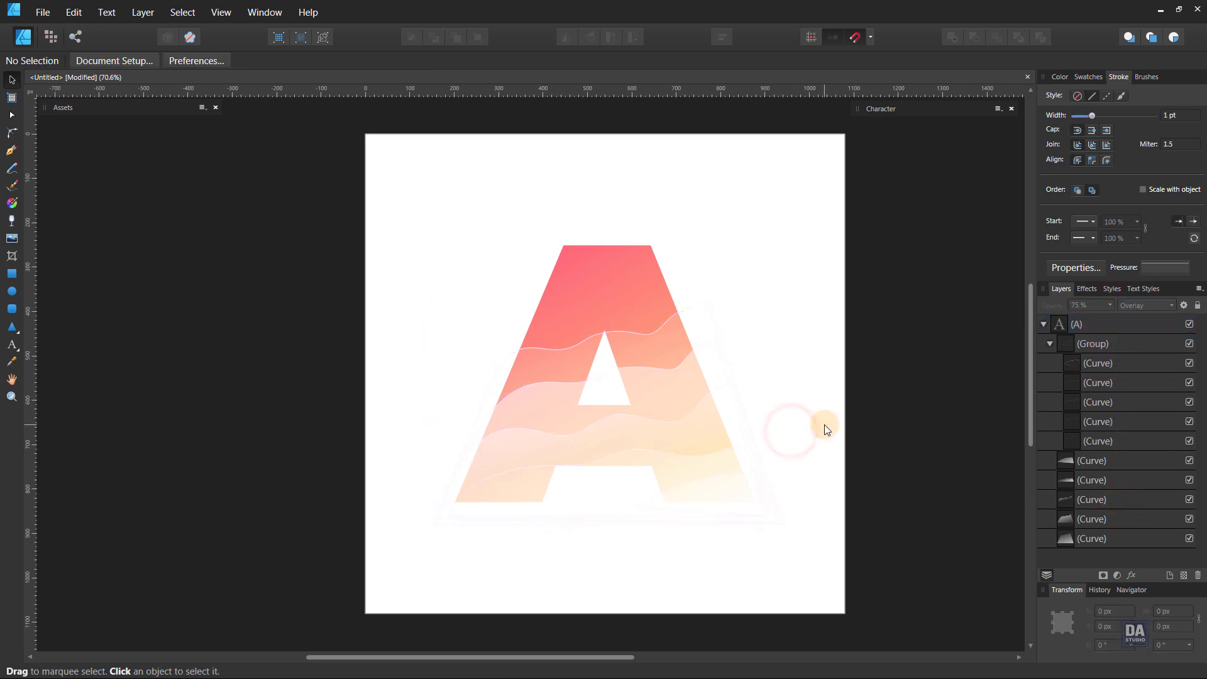
Try running the letter A's fill gradient in other diagonal directions, and undo these changes.
key(z)
drag(772, 364, 657, 317)
drag(849, 381, 826, 381)
key(v)
click(631, 279)
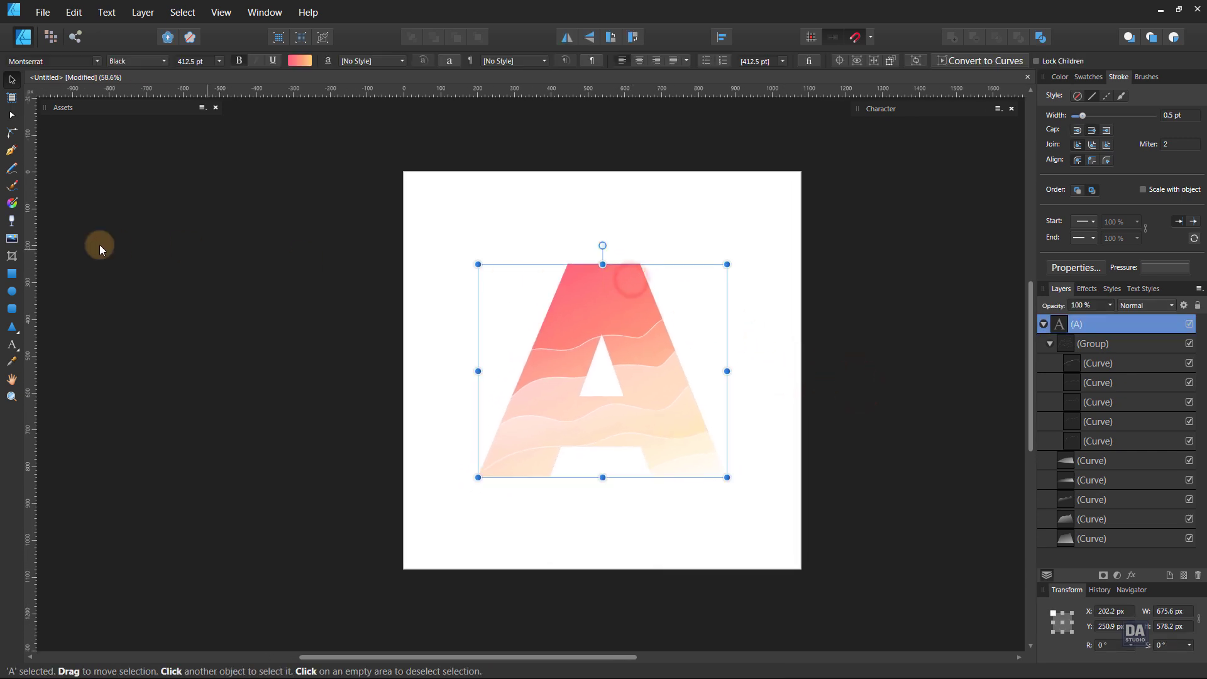
click(11, 203)
drag(701, 532, 520, 259)
drag(746, 347, 448, 494)
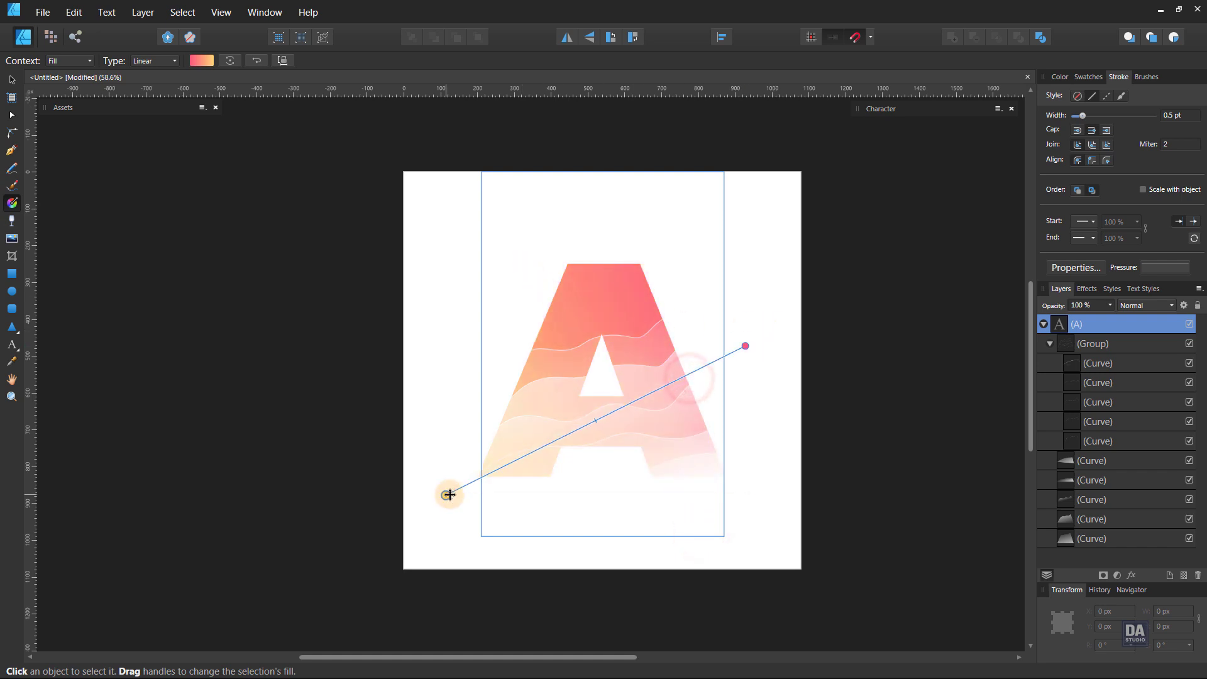
key(ctrl+z)
key(ctrl+z)
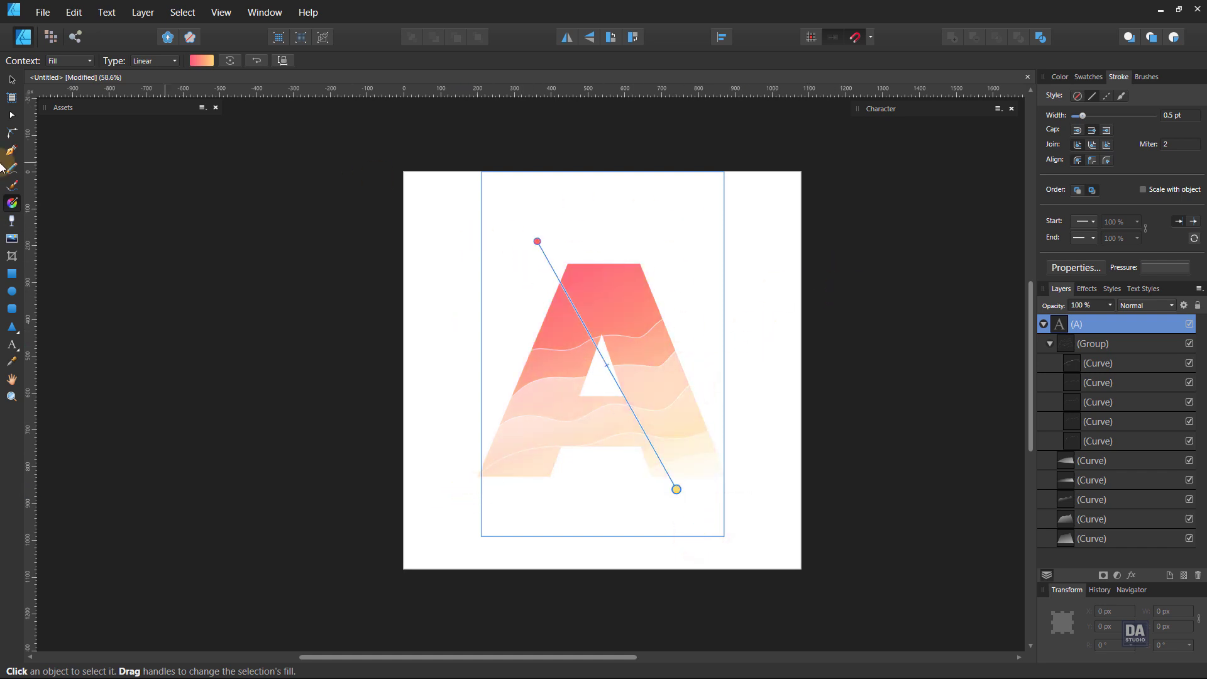
click(12, 79)
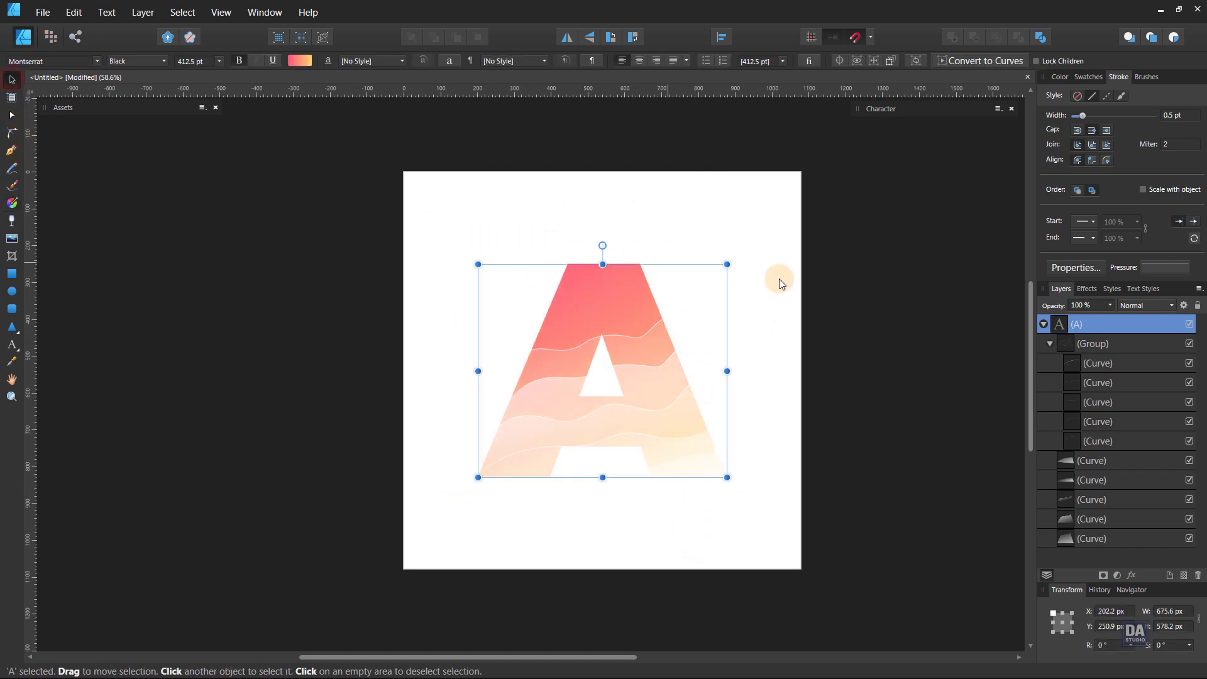
Try green, blue, purple and pink Fancy Gradient swatches as the letter A's fill, and settle on the pinkish-red one.
click(1087, 76)
click(1148, 238)
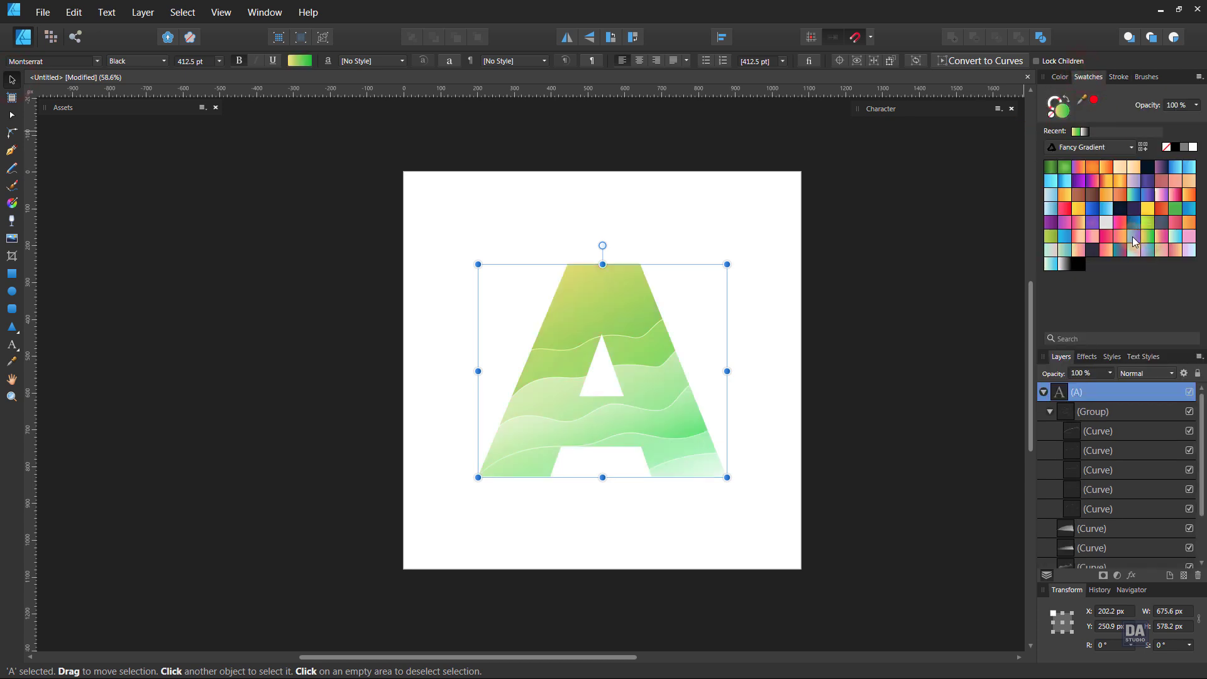
click(1134, 239)
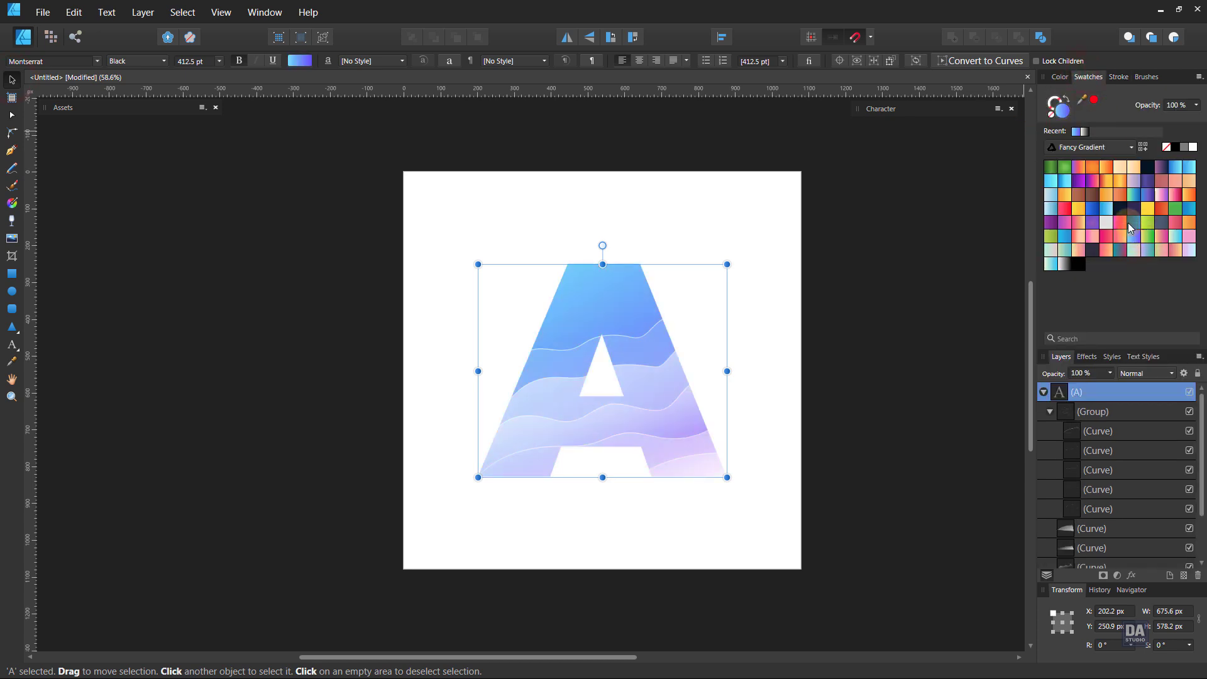
click(1063, 209)
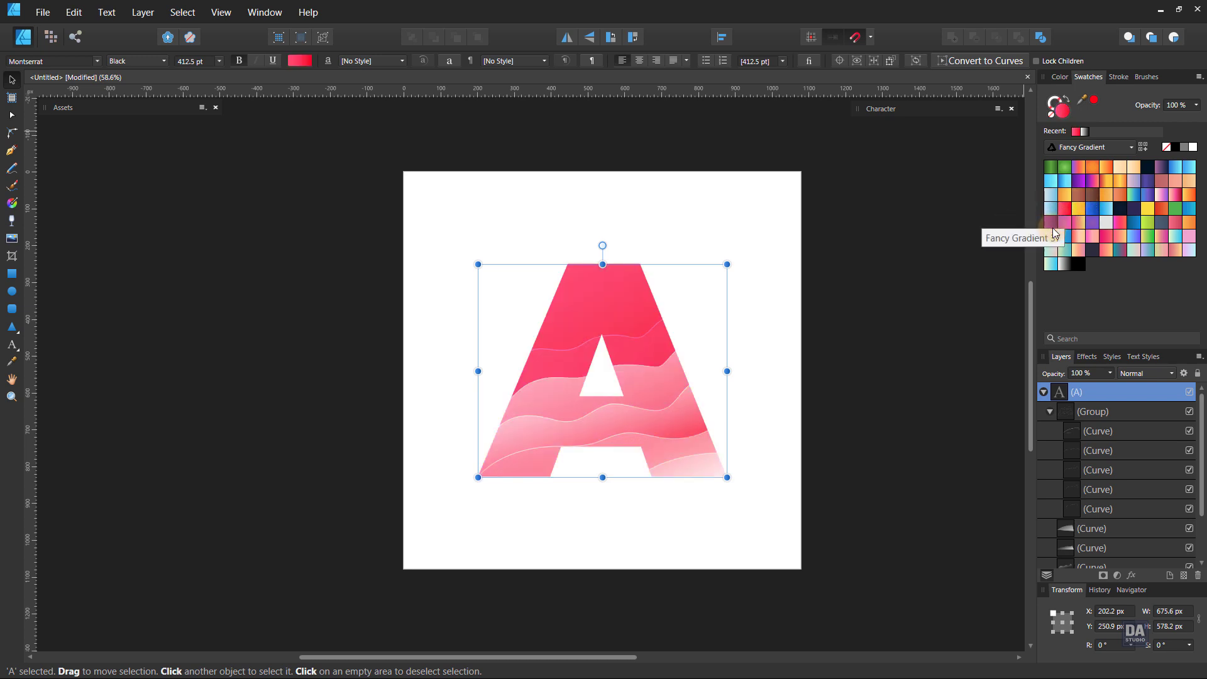
click(1052, 223)
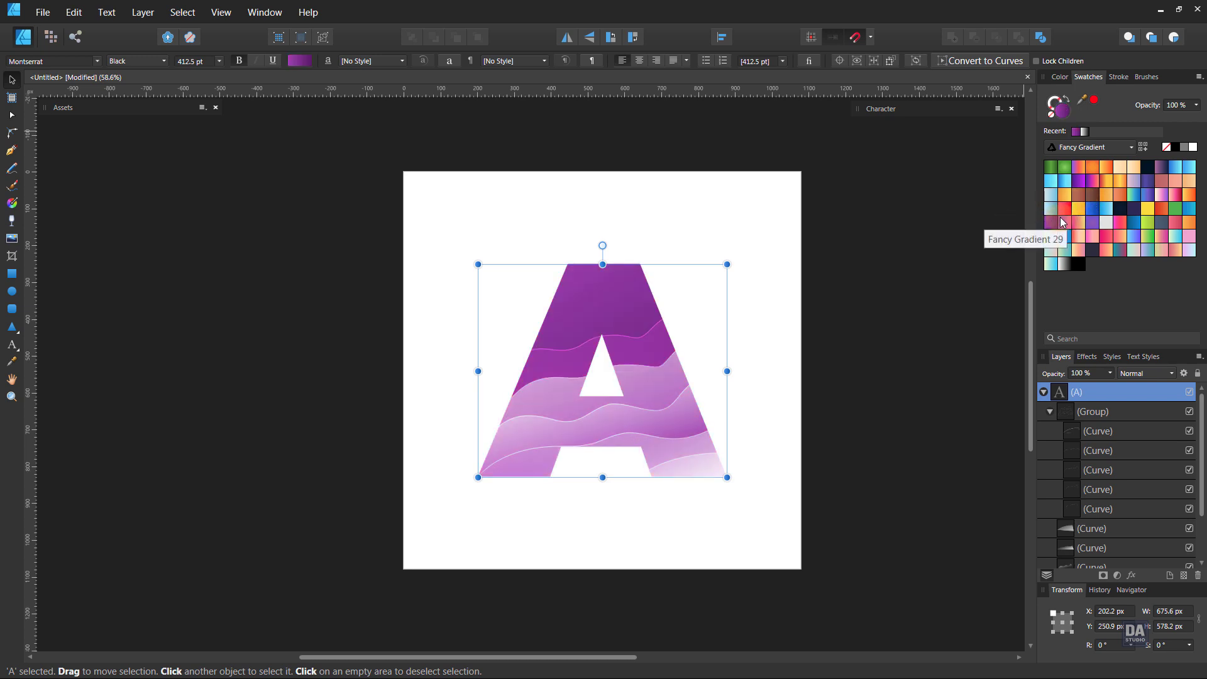
click(1064, 224)
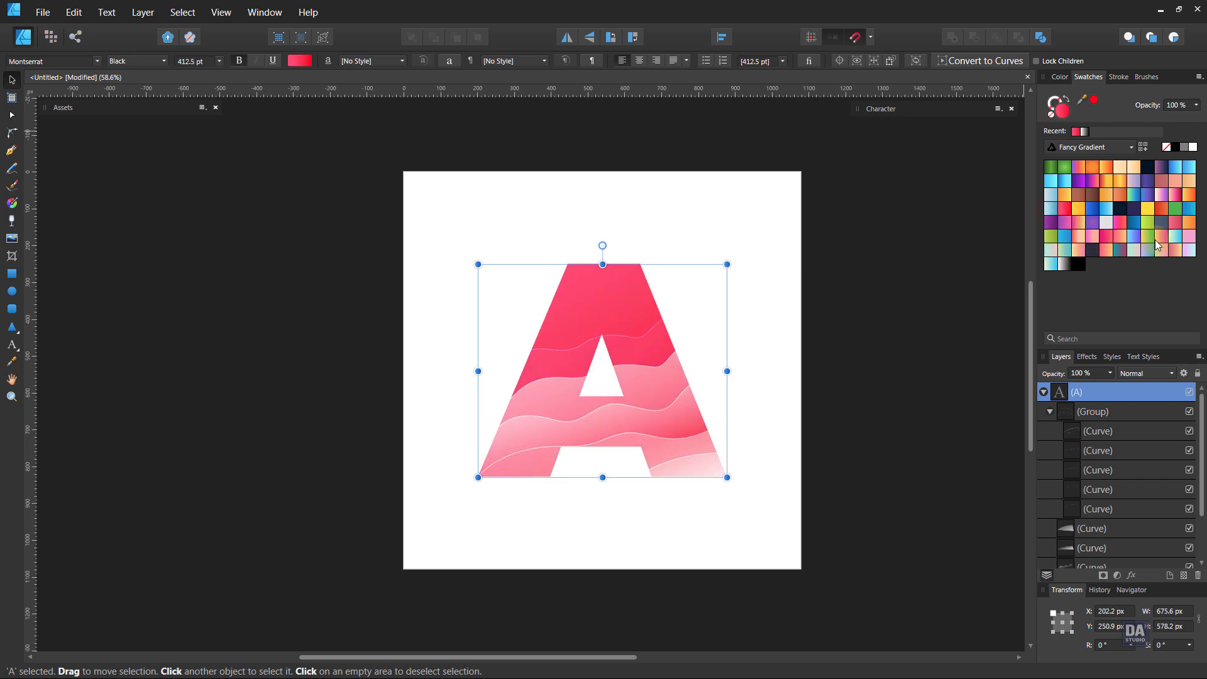
click(1173, 199)
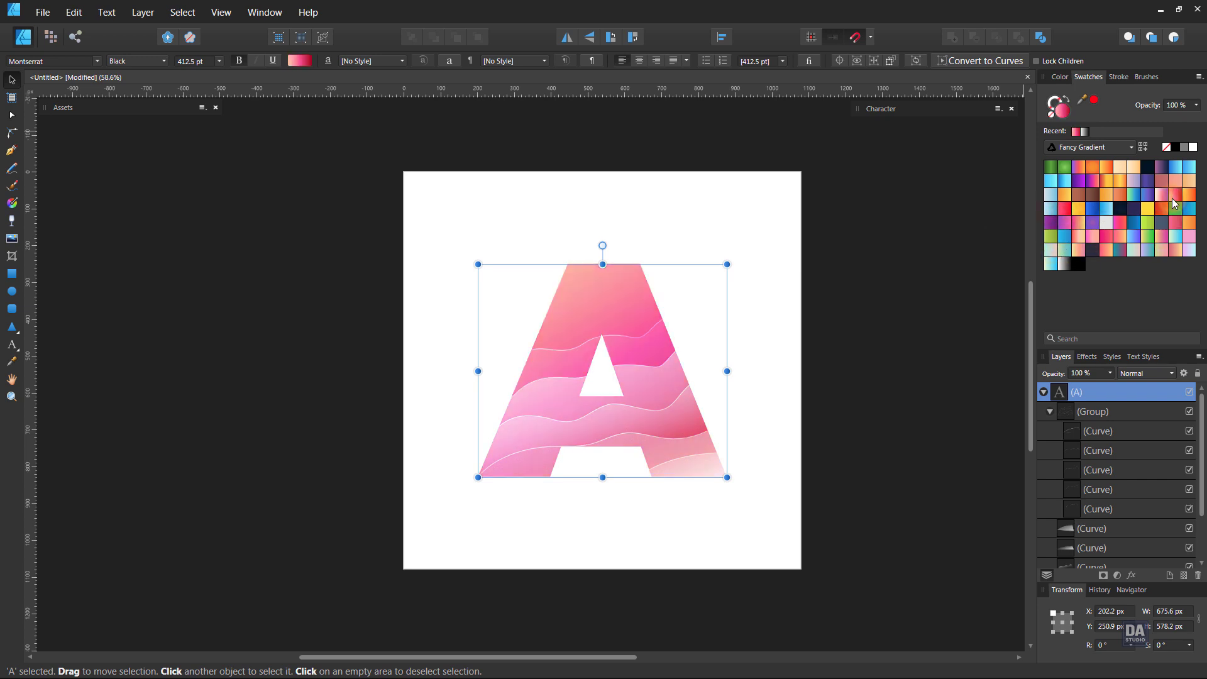
click(1062, 210)
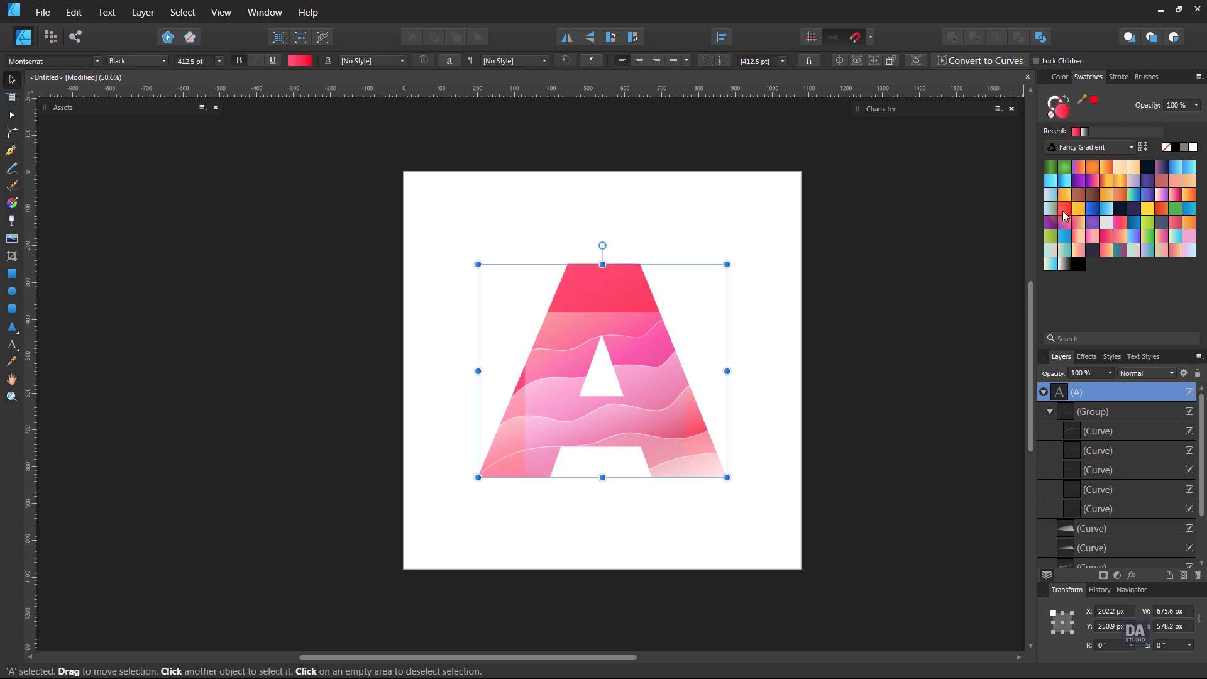
Run the fill gradient of the largest filled wave inside the letter A from its upper edge down to the foot of the letter.
click(768, 362)
click(677, 347)
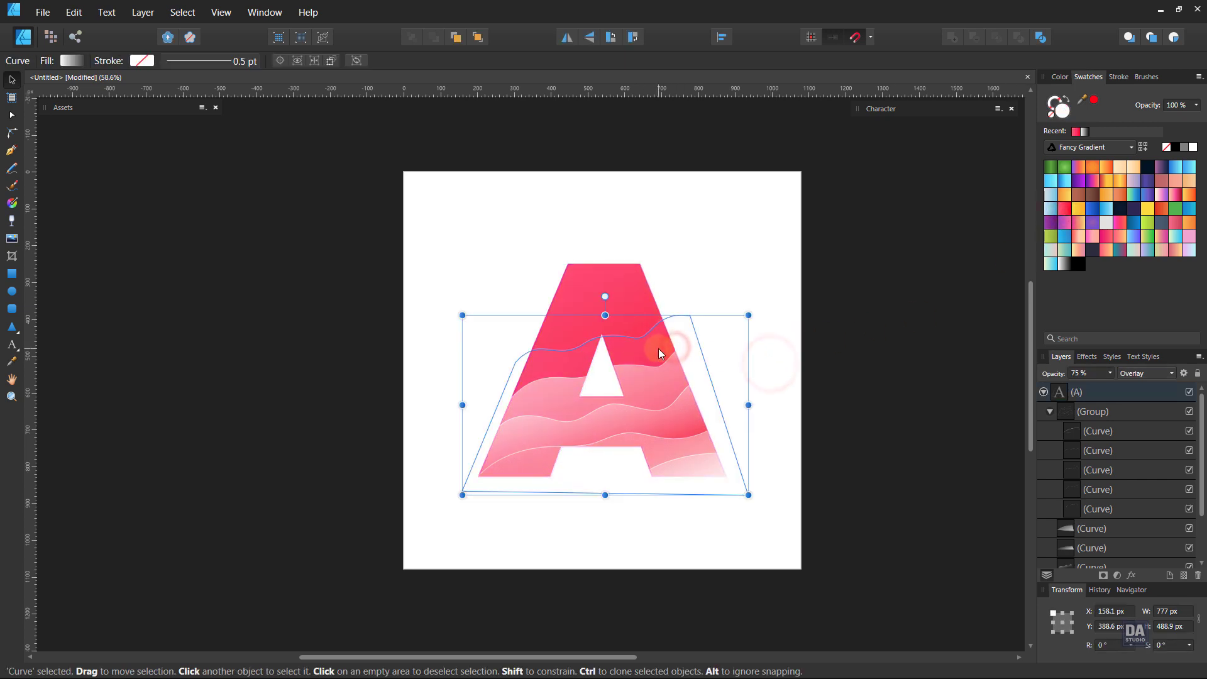
click(1125, 373)
click(1125, 373)
click(1126, 374)
click(1125, 374)
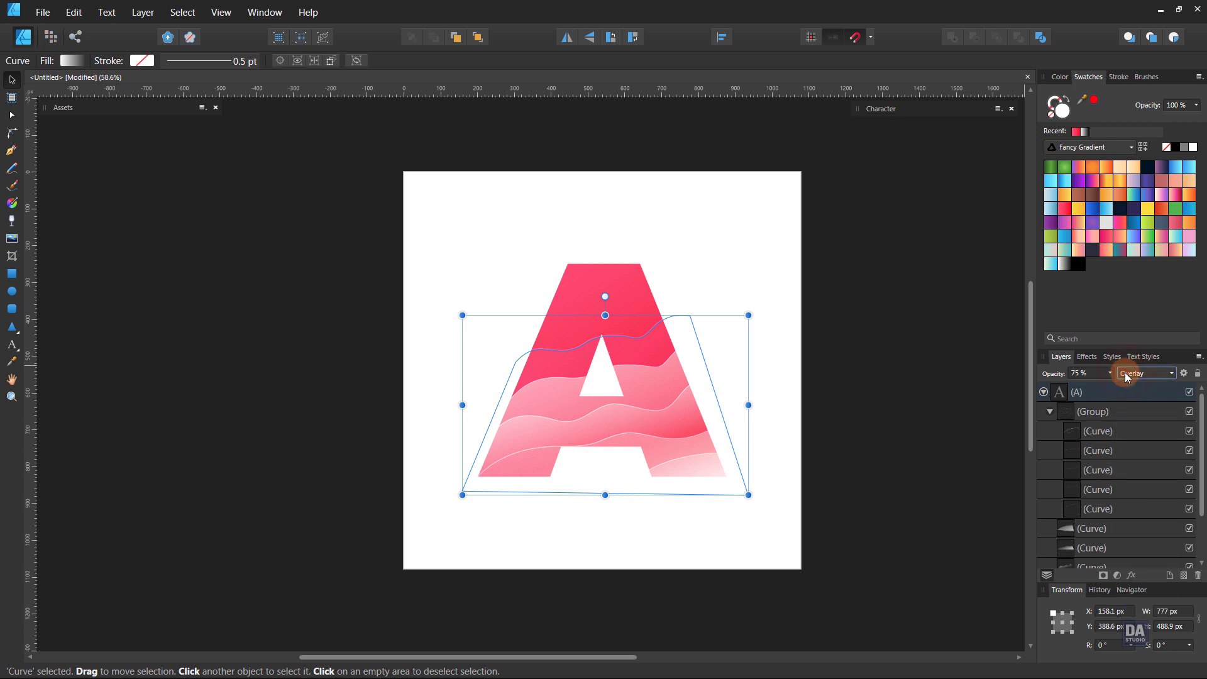
key(g)
drag(563, 301, 619, 473)
drag(563, 302, 578, 346)
Set the largest filled wave's opacity to 100 % and deselect it.
click(1110, 373)
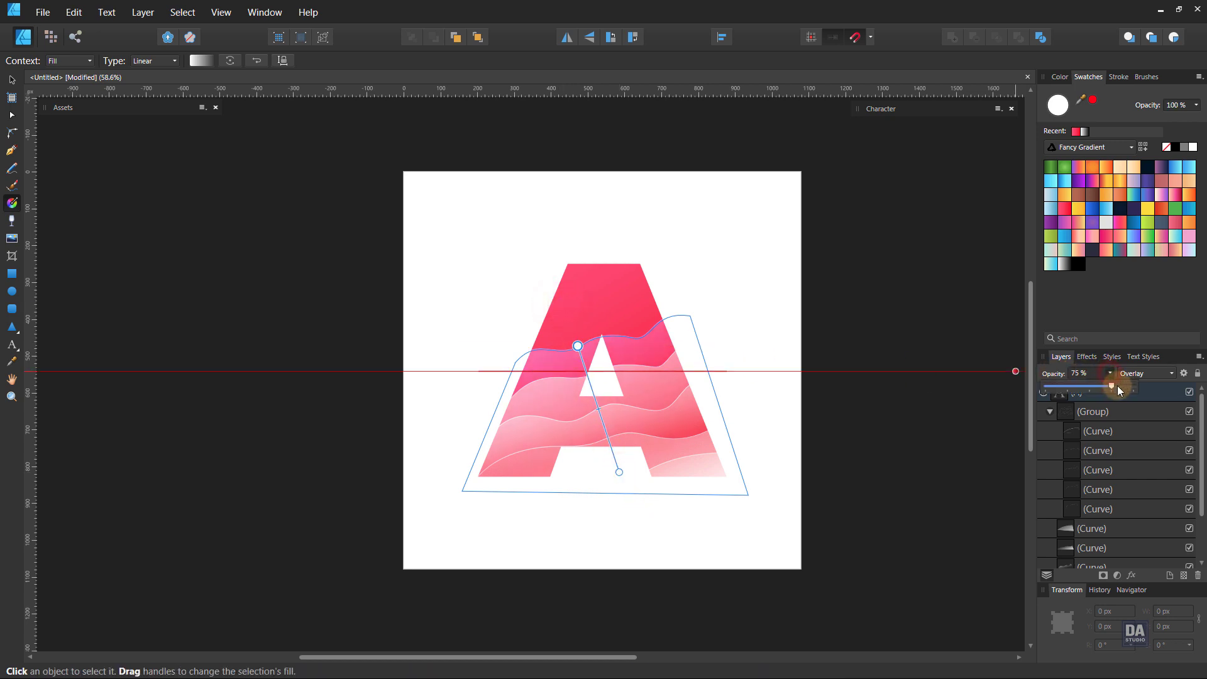
drag(1118, 386, 1141, 388)
click(11, 80)
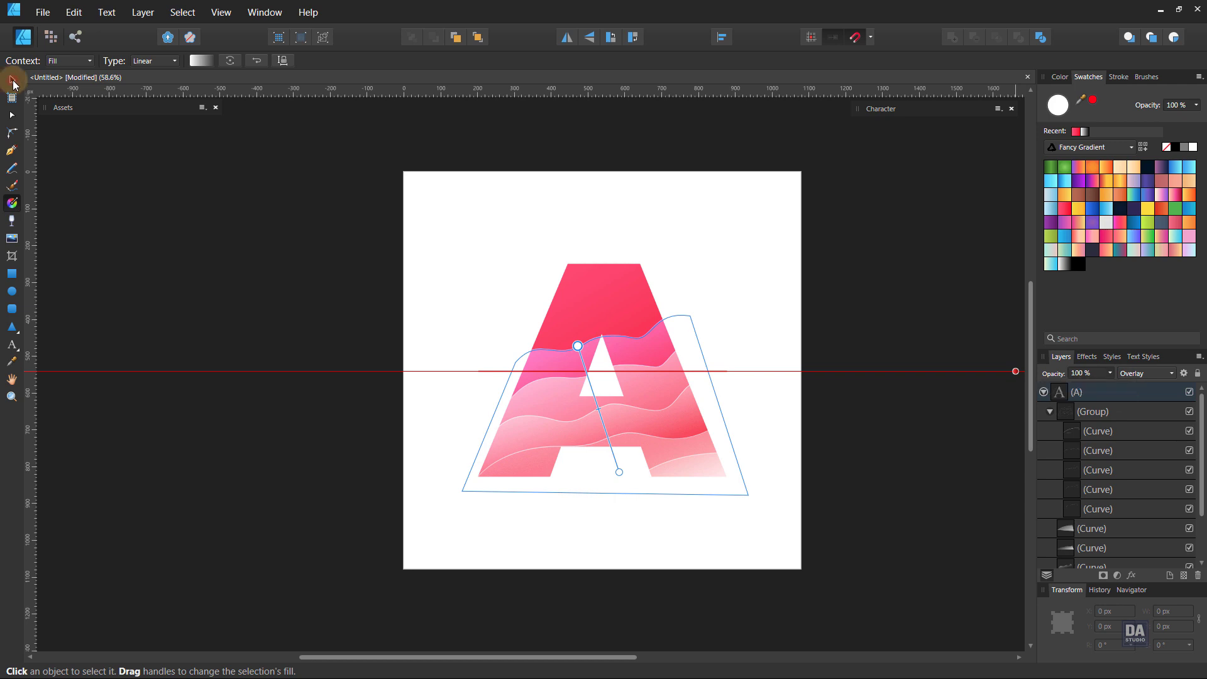
click(360, 336)
key(space)
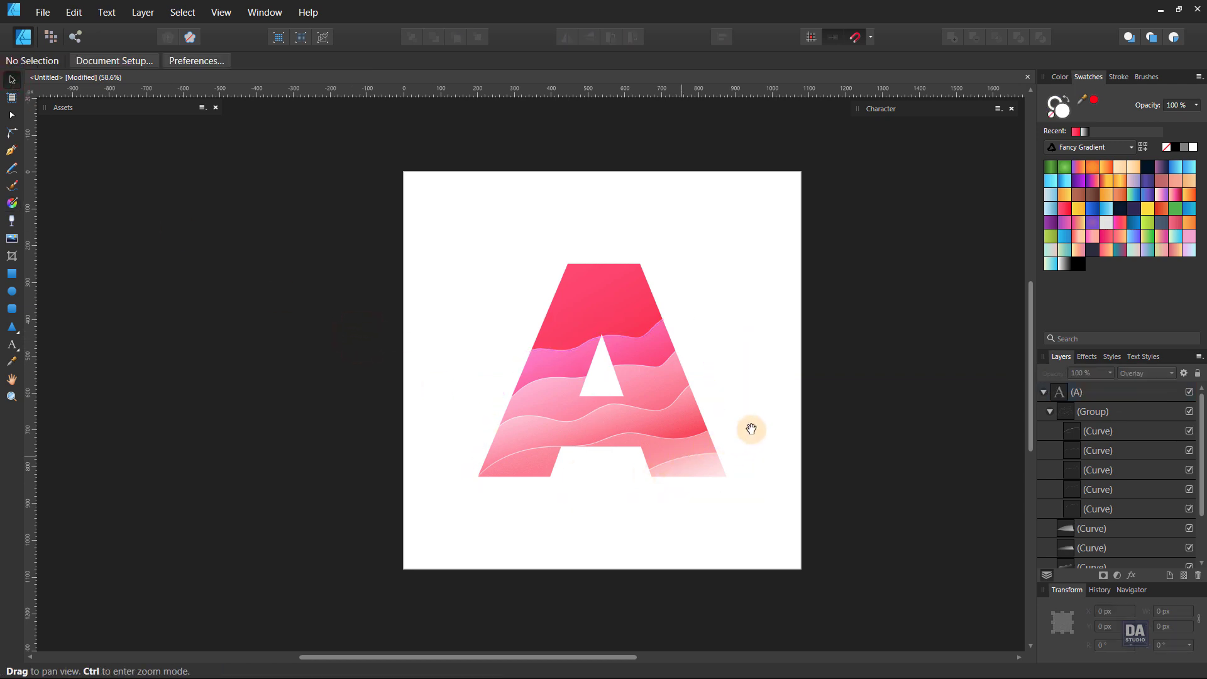